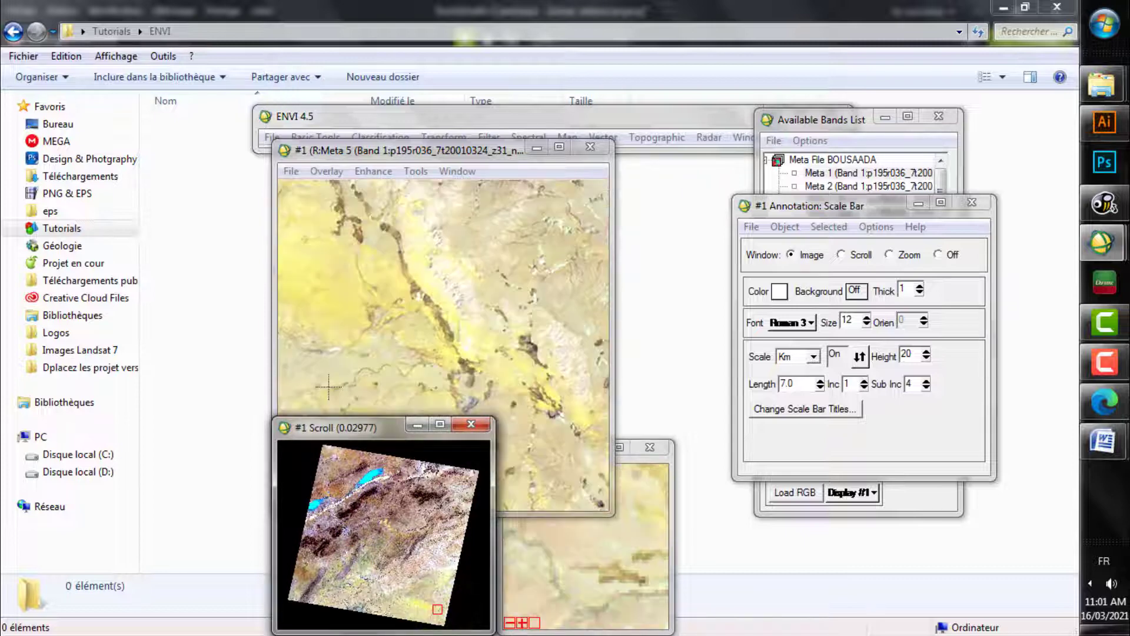
Place a kilometre scale bar on the image and make it black with a thickness of 2.
{"action": "left_click_drag", "start_coordinate": [328, 387], "coordinate": [308, 415]}
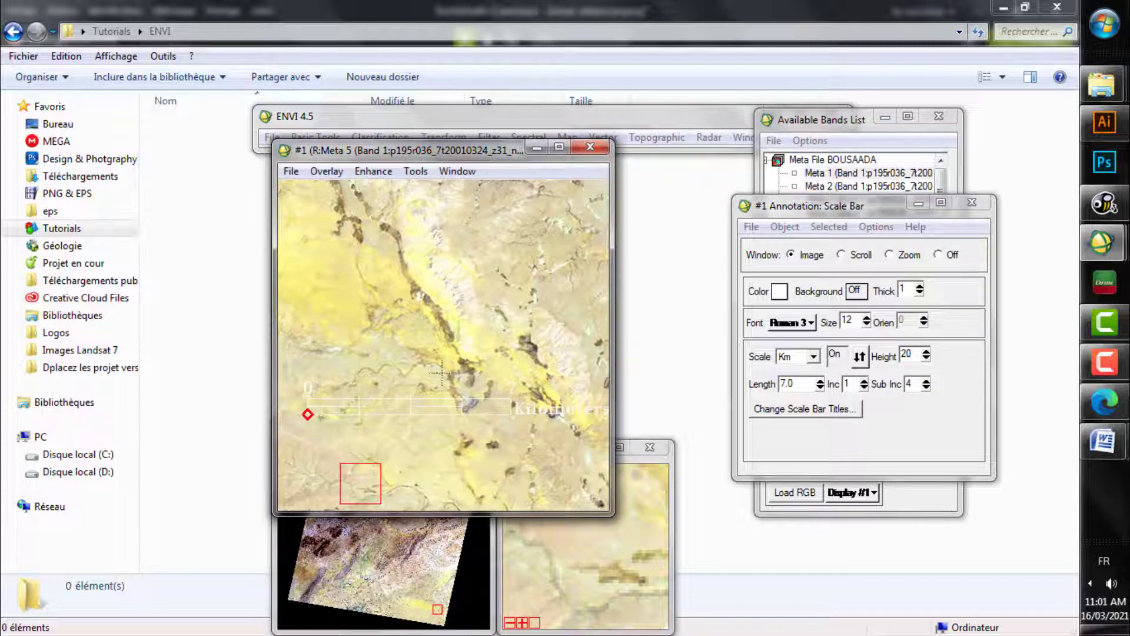
{"action": "left_click", "coordinate": [780, 291]}
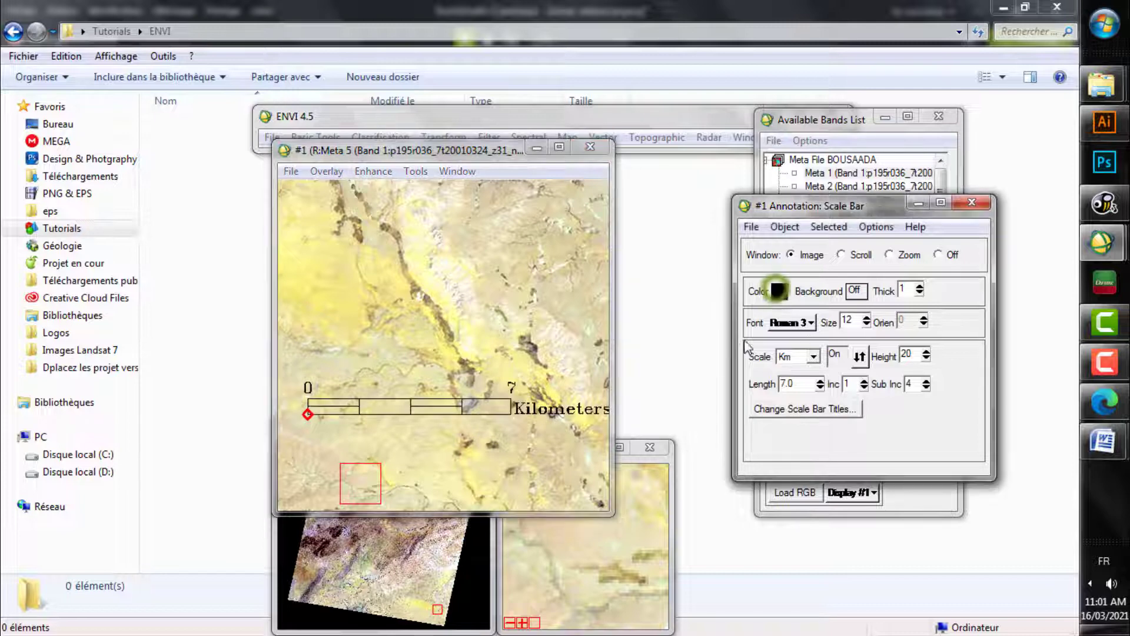
{"action": "left_click", "coordinate": [920, 287]}
{"action": "left_click", "coordinate": [920, 287]}
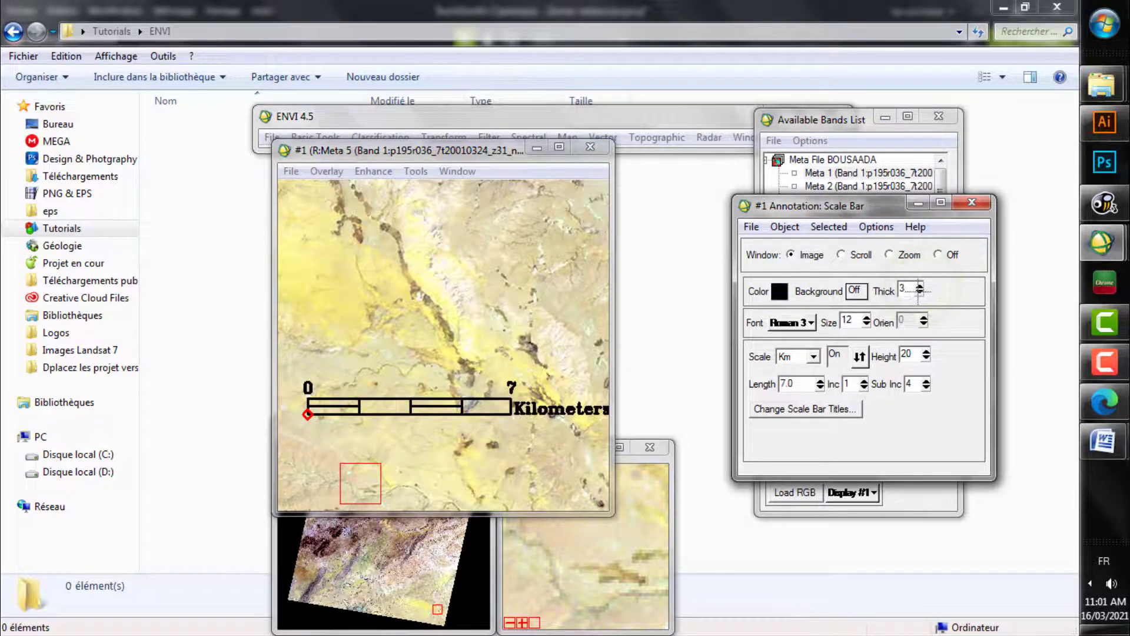
{"action": "left_click", "coordinate": [919, 292]}
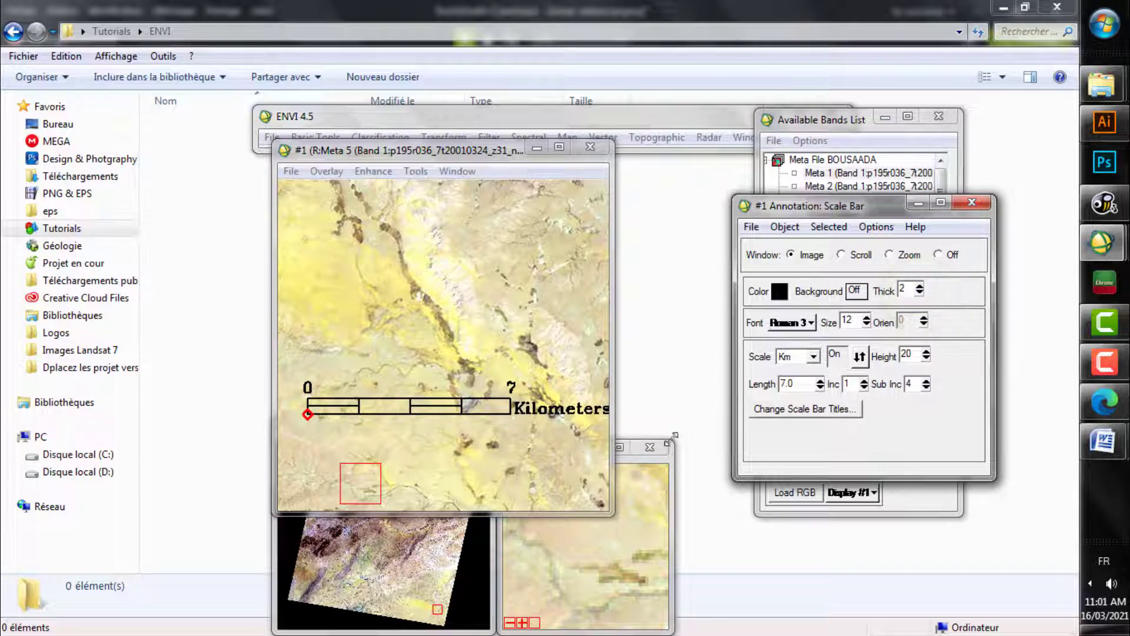
Set the scale bar's length to 12.0 km.
{"action": "left_click", "coordinate": [820, 382]}
{"action": "left_click", "coordinate": [820, 382]}
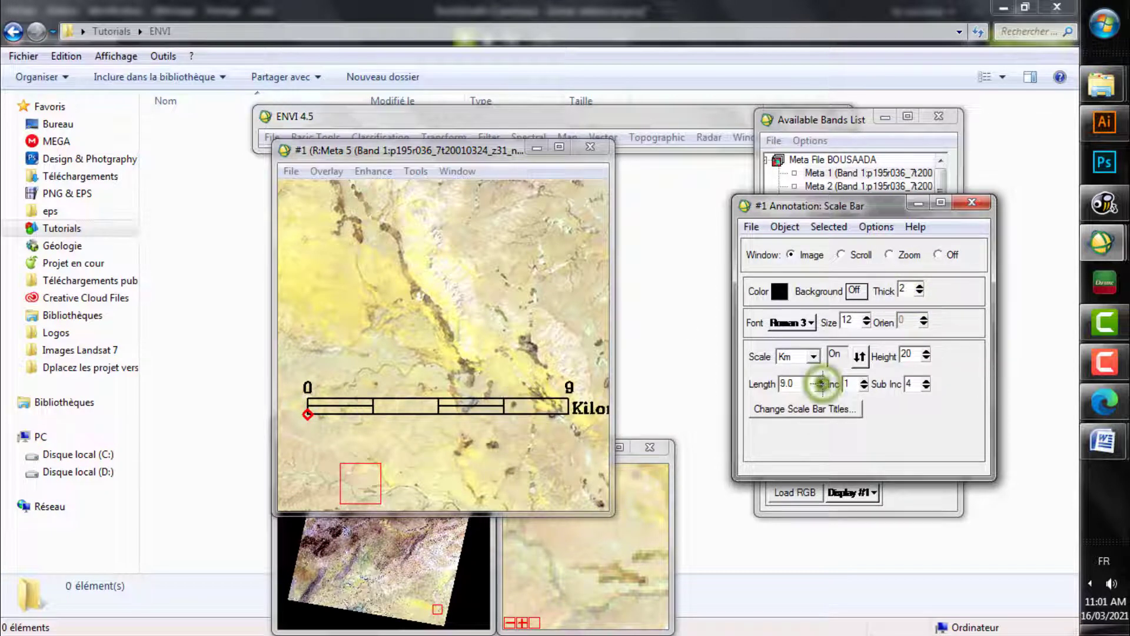
{"action": "left_click", "coordinate": [820, 382]}
{"action": "left_click", "coordinate": [820, 381]}
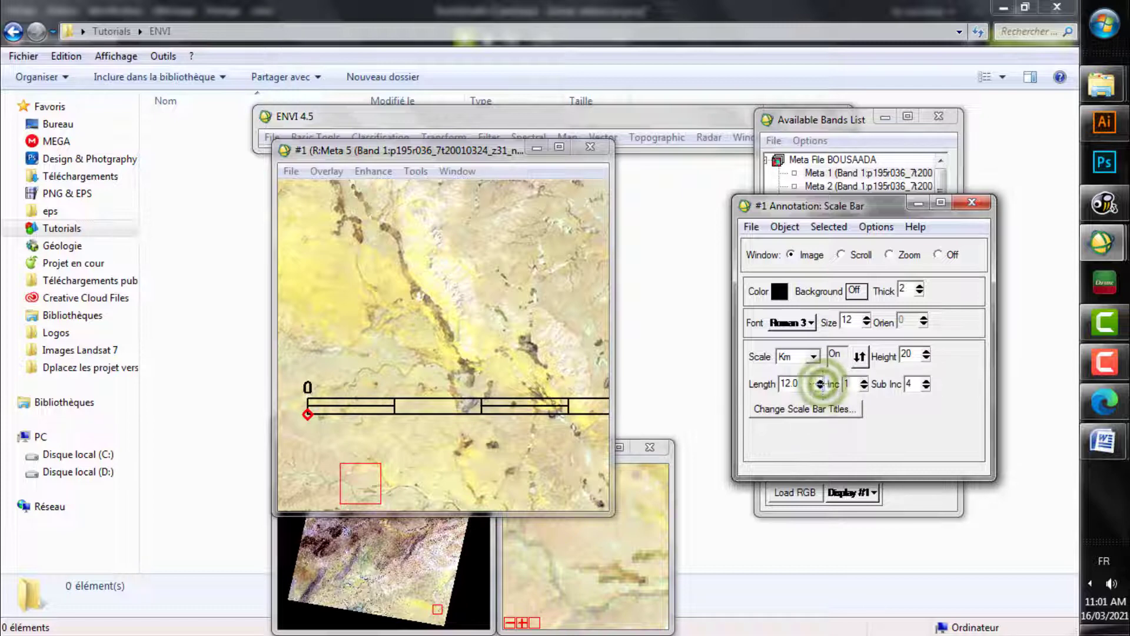
{"action": "left_click", "coordinate": [820, 381]}
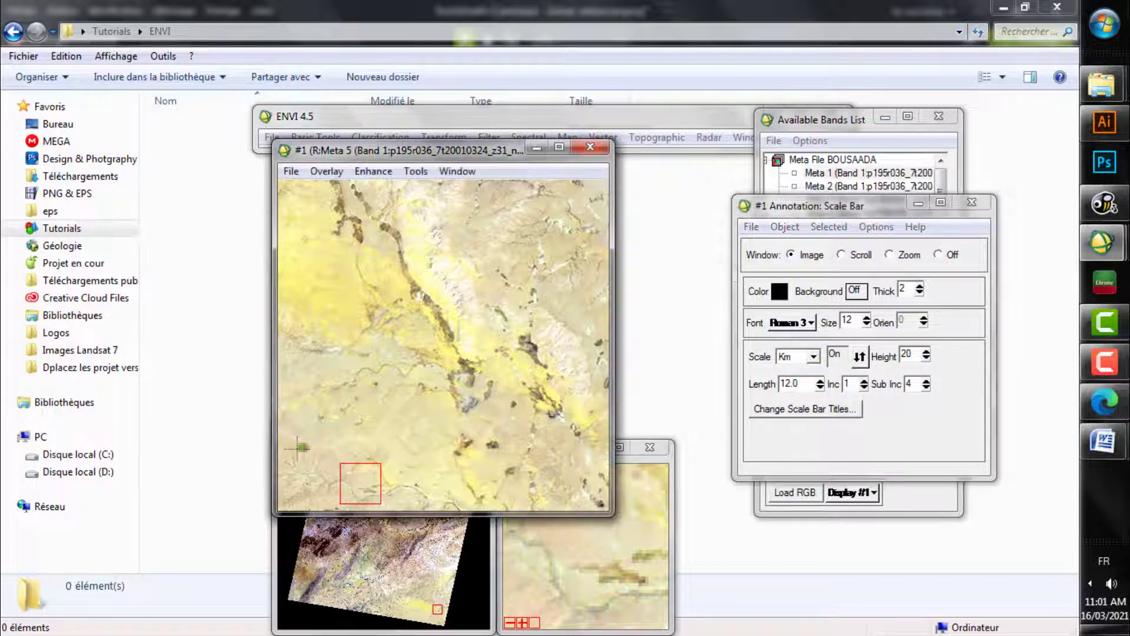
Move the scale bar to the lower-right area of the scene and fix it in place.
{"action": "left_click", "coordinate": [430, 609]}
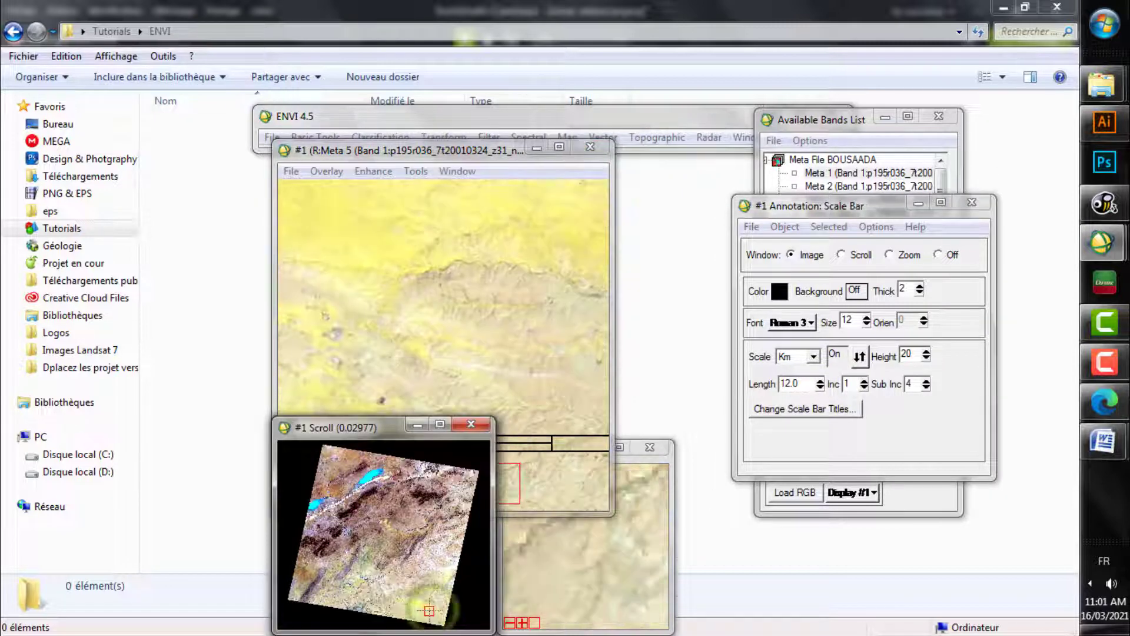
{"action": "left_click", "coordinate": [320, 366]}
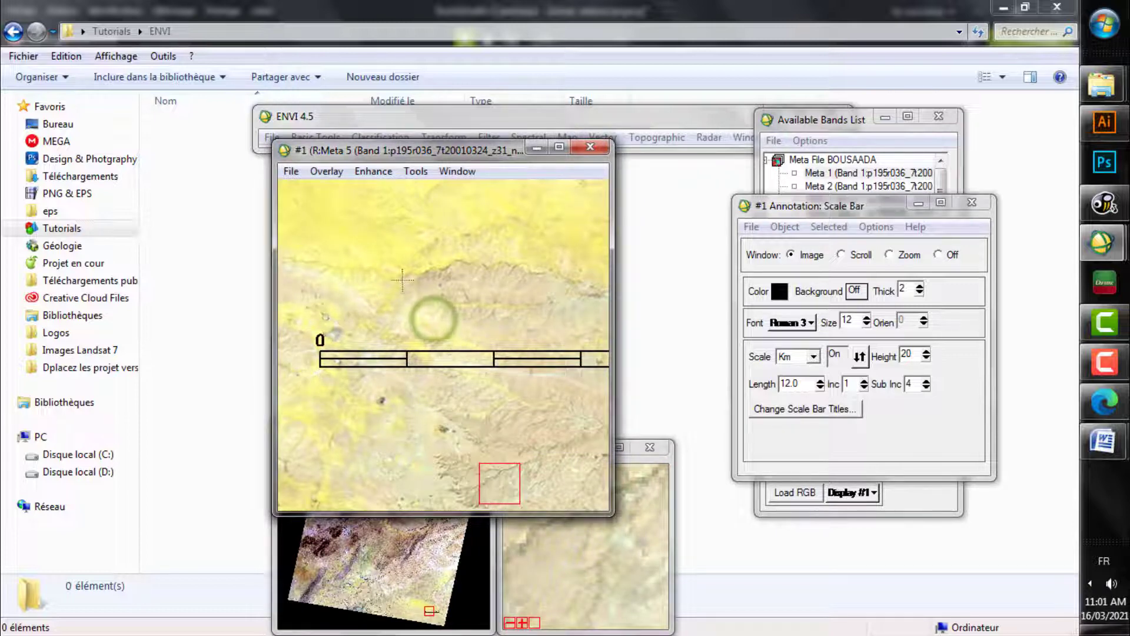
{"action": "mouse_move", "coordinate": [429, 320]}
{"action": "left_mouse_down"}
{"action": "mouse_move", "coordinate": [454, 298]}
{"action": "mouse_move", "coordinate": [325, 367]}
{"action": "left_mouse_up"}
{"action": "right_click", "coordinate": [325, 367]}
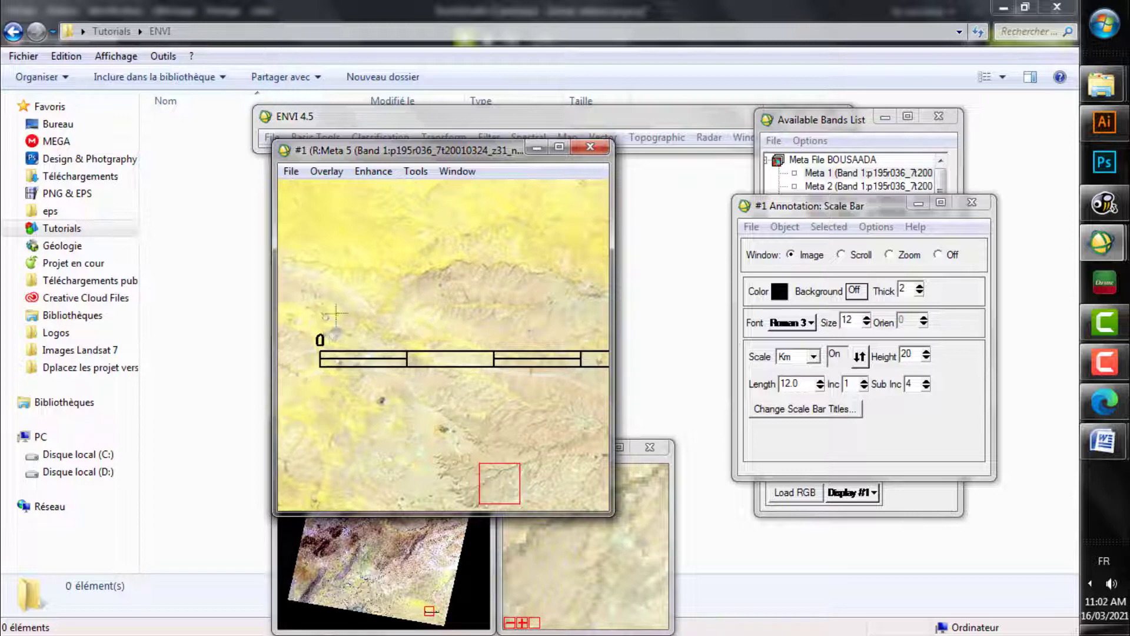
{"action": "left_click", "coordinate": [342, 240]}
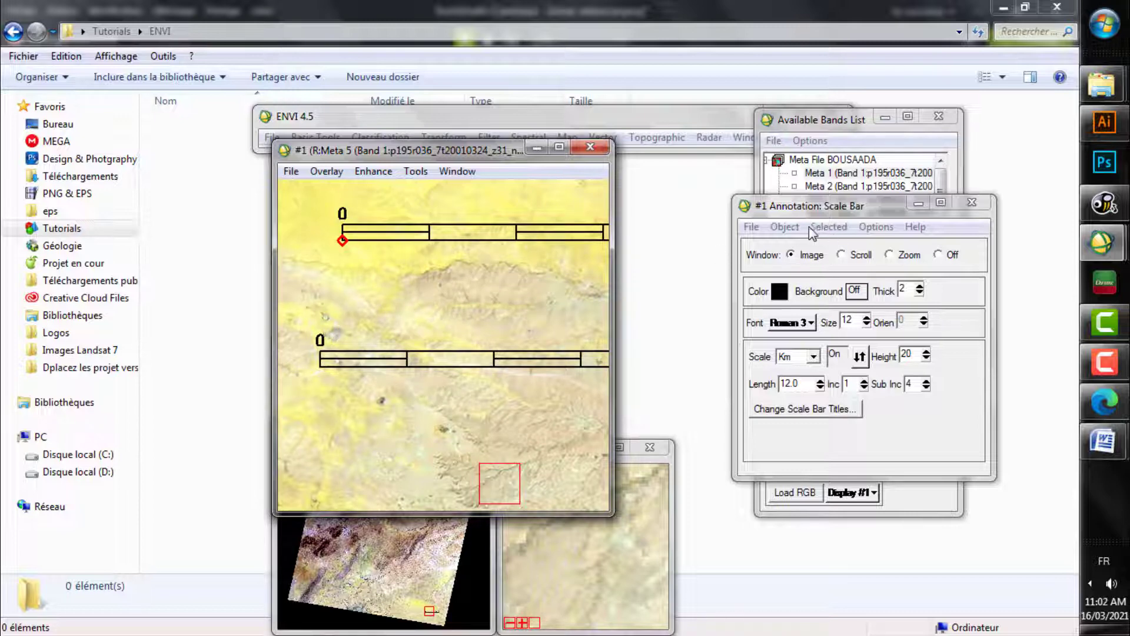
Switch the annotation object to Symbol and choose the ENVI Symbols font for the upper-left area of the scene.
{"action": "left_click", "coordinate": [786, 226]}
{"action": "left_click", "coordinate": [816, 266]}
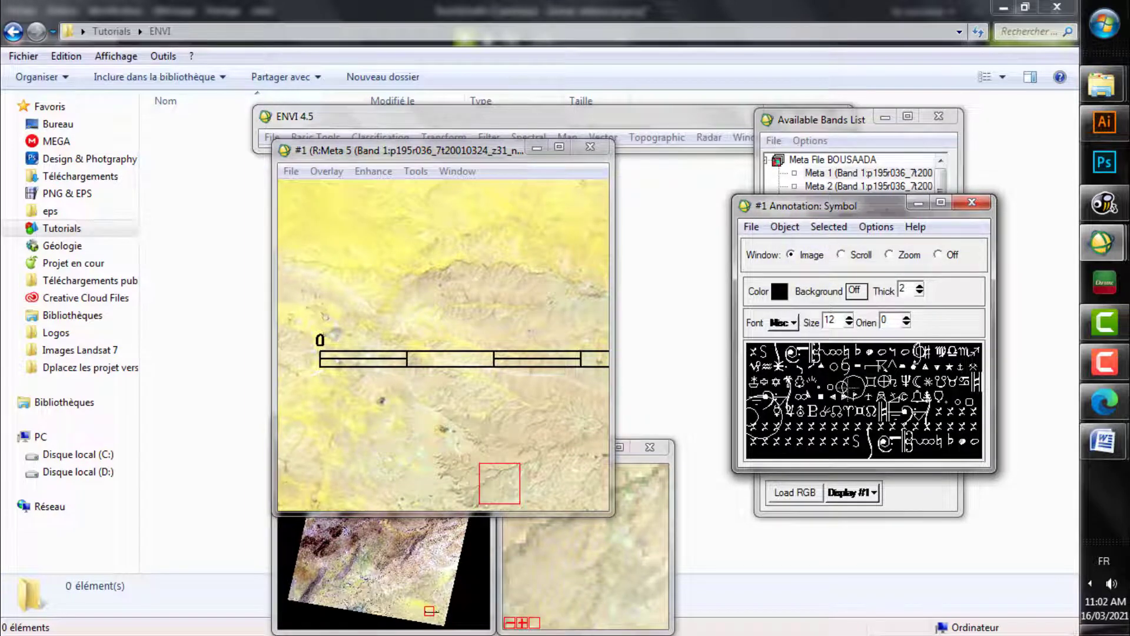
{"action": "left_click_drag", "start_coordinate": [426, 542], "coordinate": [338, 467]}
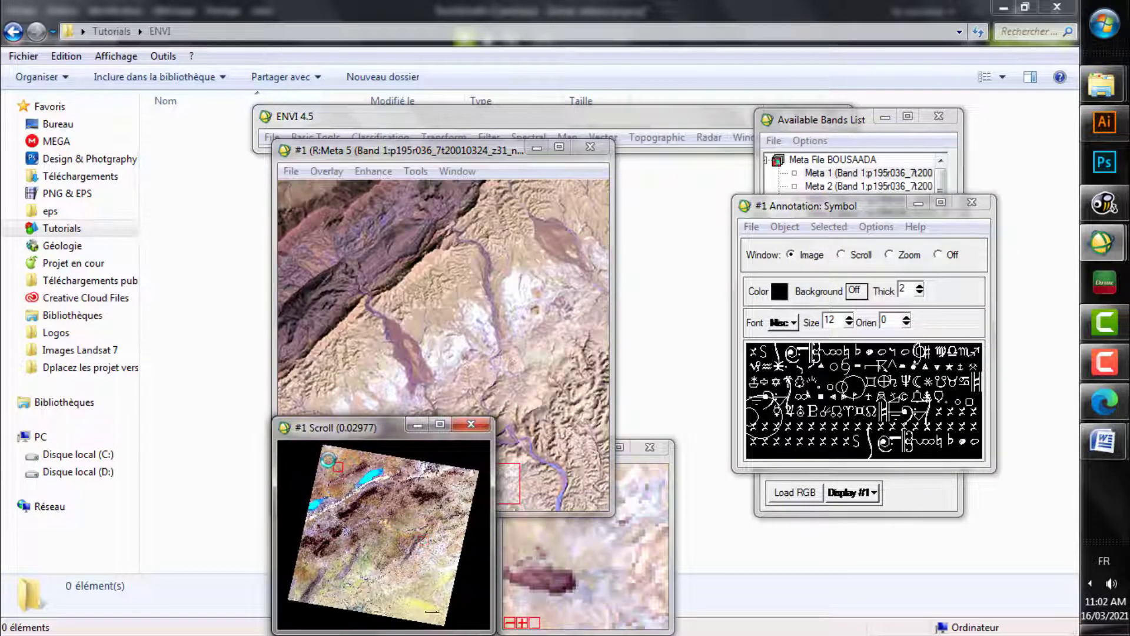
{"action": "left_click", "coordinate": [330, 459]}
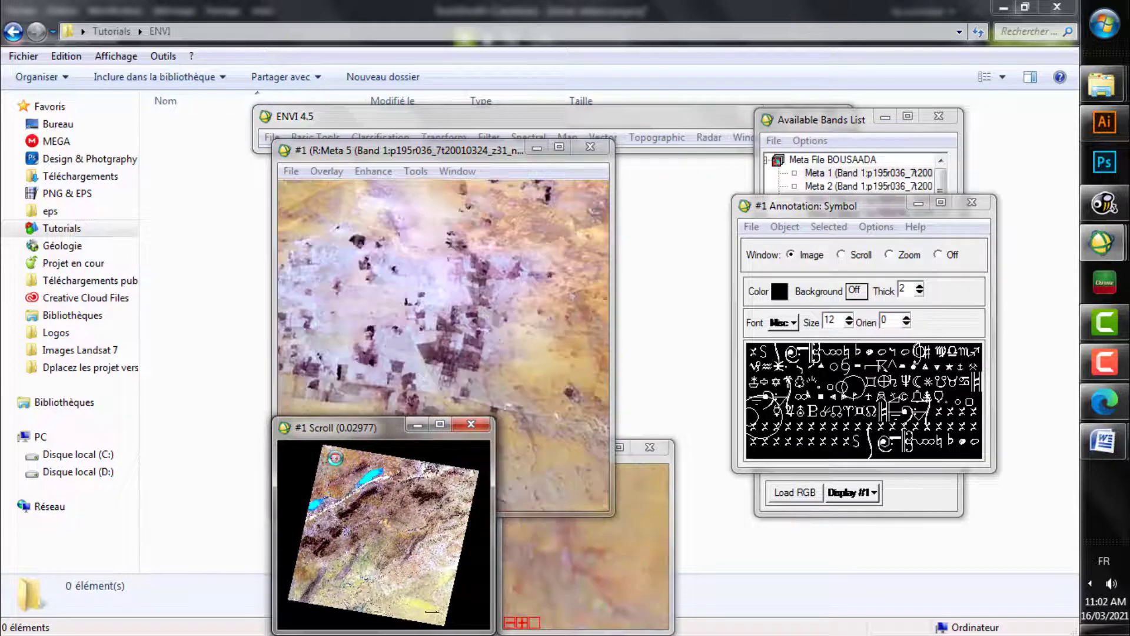
{"action": "left_click", "coordinate": [340, 458]}
{"action": "left_click", "coordinate": [334, 460]}
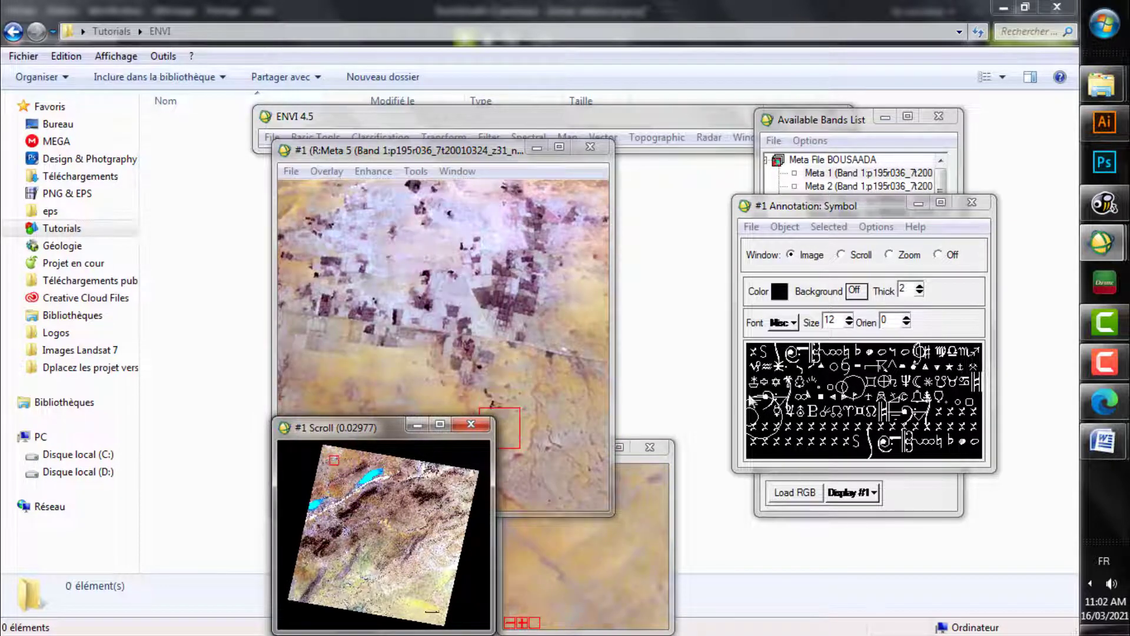
{"action": "left_click", "coordinate": [791, 323]}
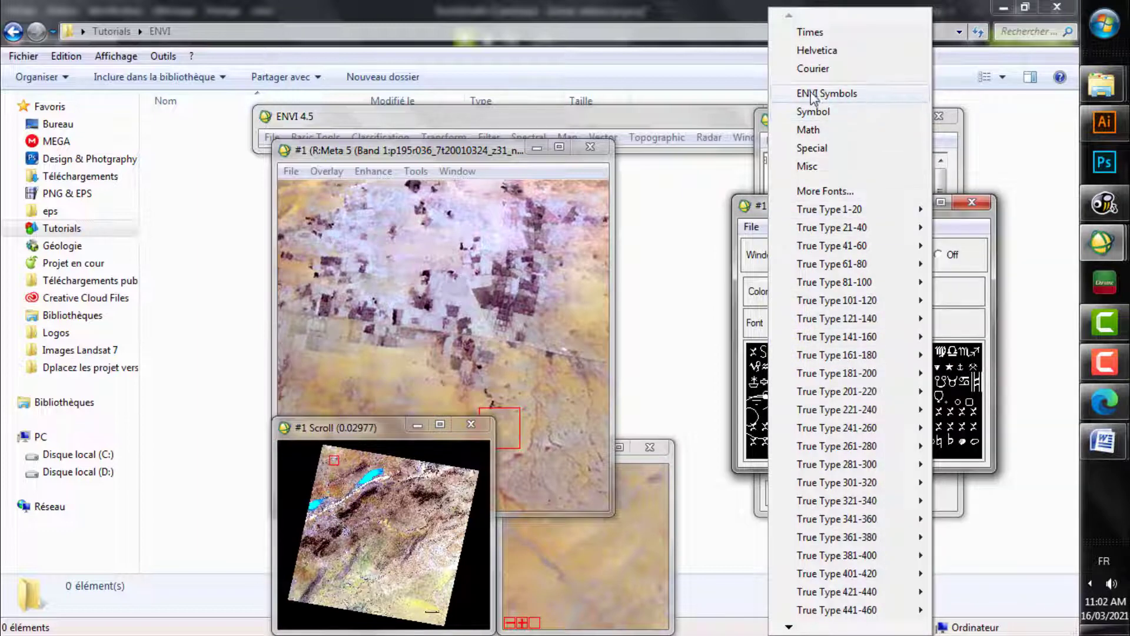
{"action": "left_click", "coordinate": [857, 99]}
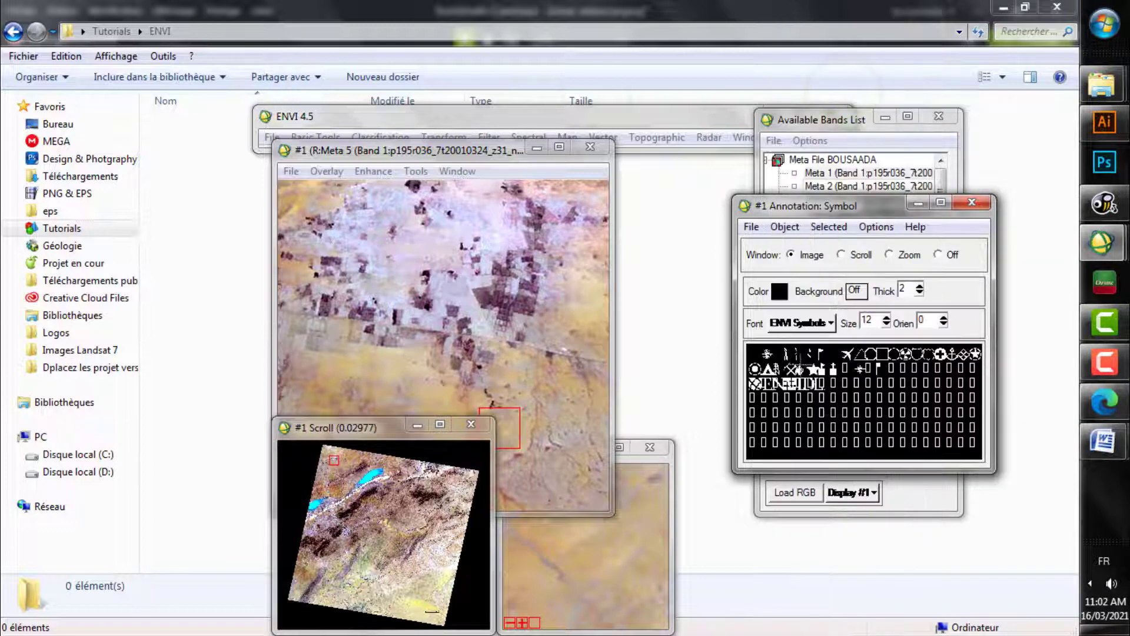
Place the compass rose symbol with N, S, E and W in the upper-left area of the scene at size 200.
{"action": "left_click", "coordinate": [766, 353]}
{"action": "left_click", "coordinate": [358, 236]}
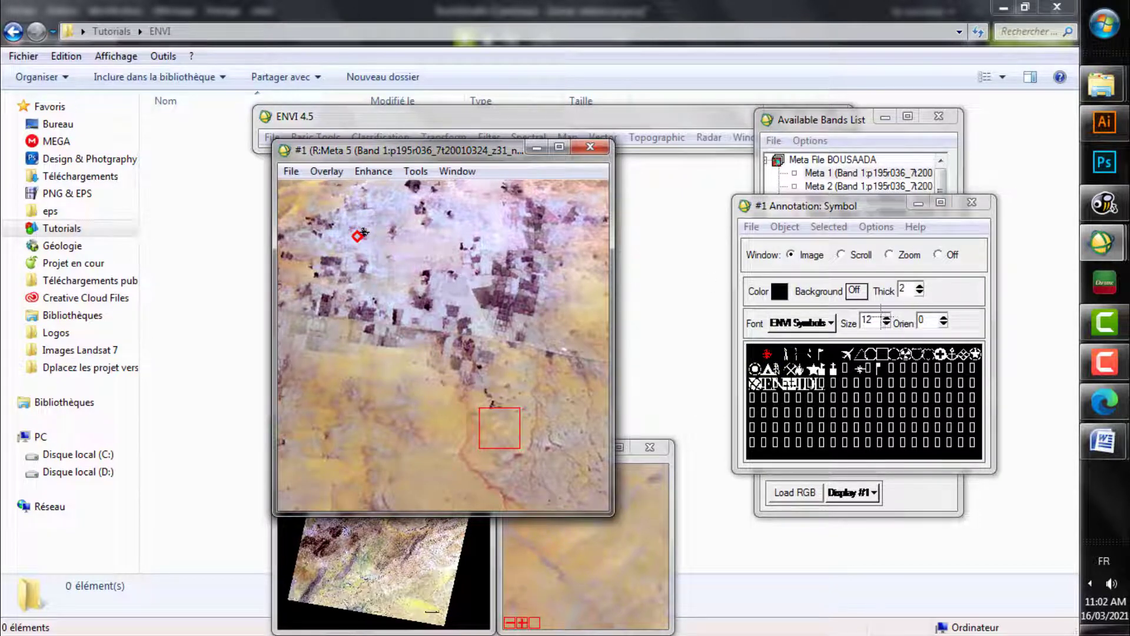
{"action": "left_click", "coordinate": [874, 321]}
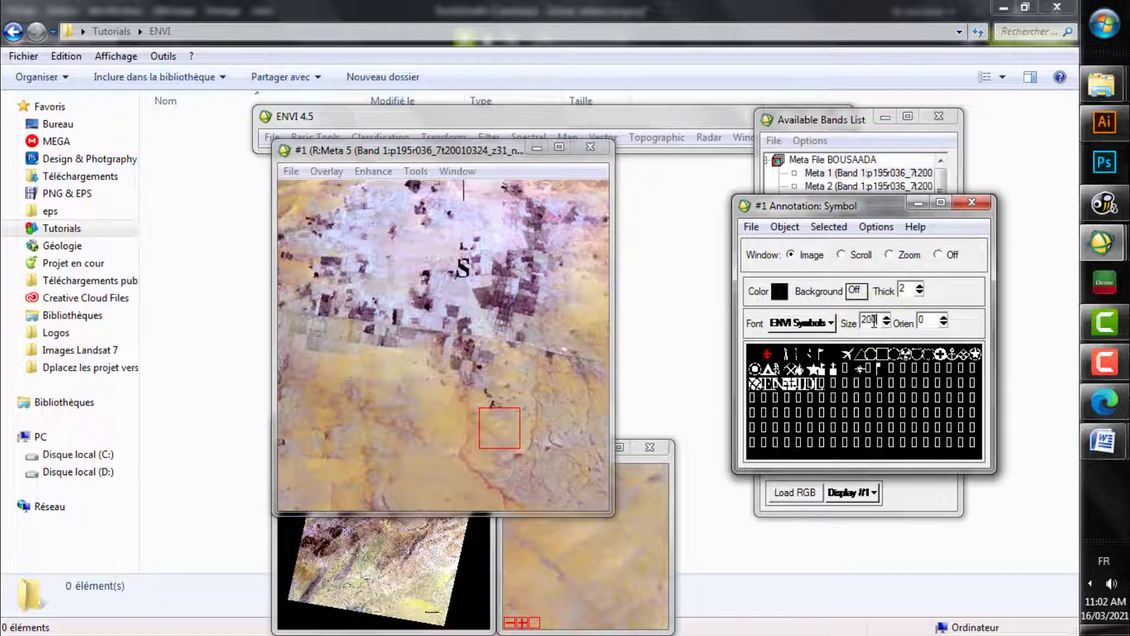
{"action": "type", "text": "00"}
{"action": "key", "text": "Return"}
{"action": "left_click_drag", "start_coordinate": [469, 238], "coordinate": [318, 372]}
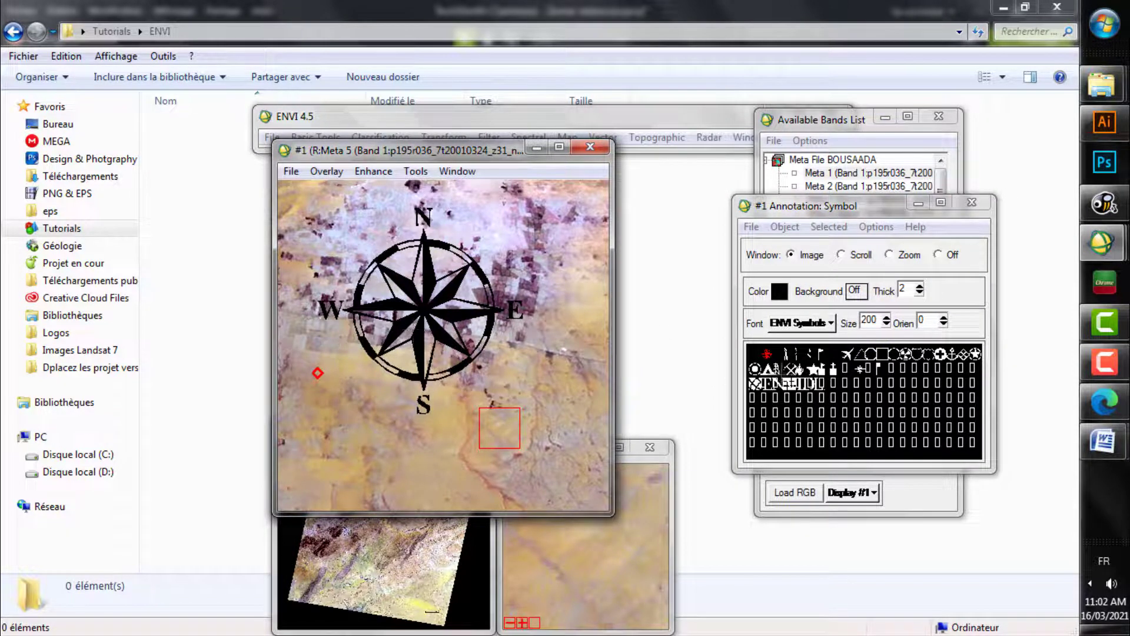
Set the compass rose's thickness to 4, reposition it slightly and fix it on the image.
{"action": "left_click", "coordinate": [920, 286]}
{"action": "left_click", "coordinate": [920, 286]}
{"action": "left_click", "coordinate": [453, 330]}
{"action": "left_click", "coordinate": [511, 283]}
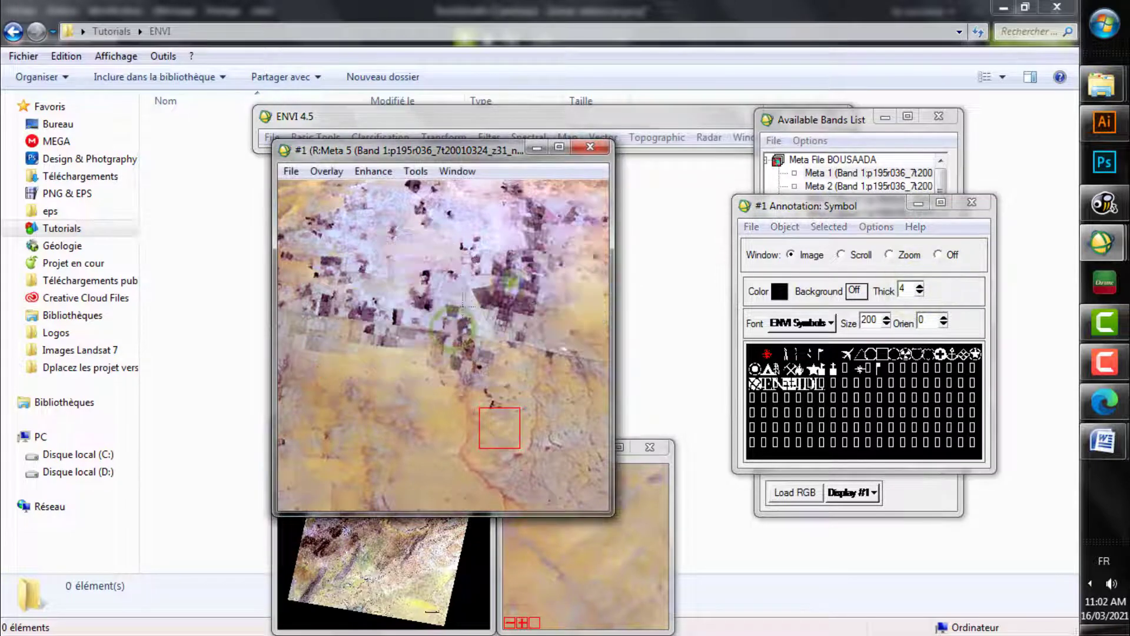
{"action": "left_click_drag", "start_coordinate": [463, 306], "coordinate": [310, 387]}
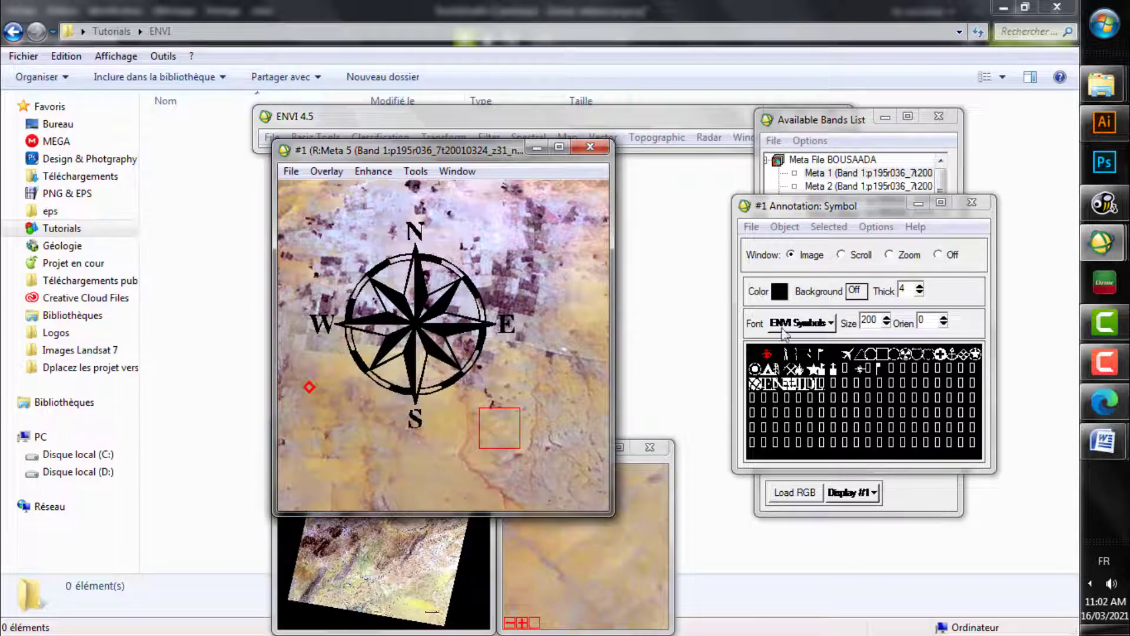
{"action": "left_click", "coordinate": [820, 206]}
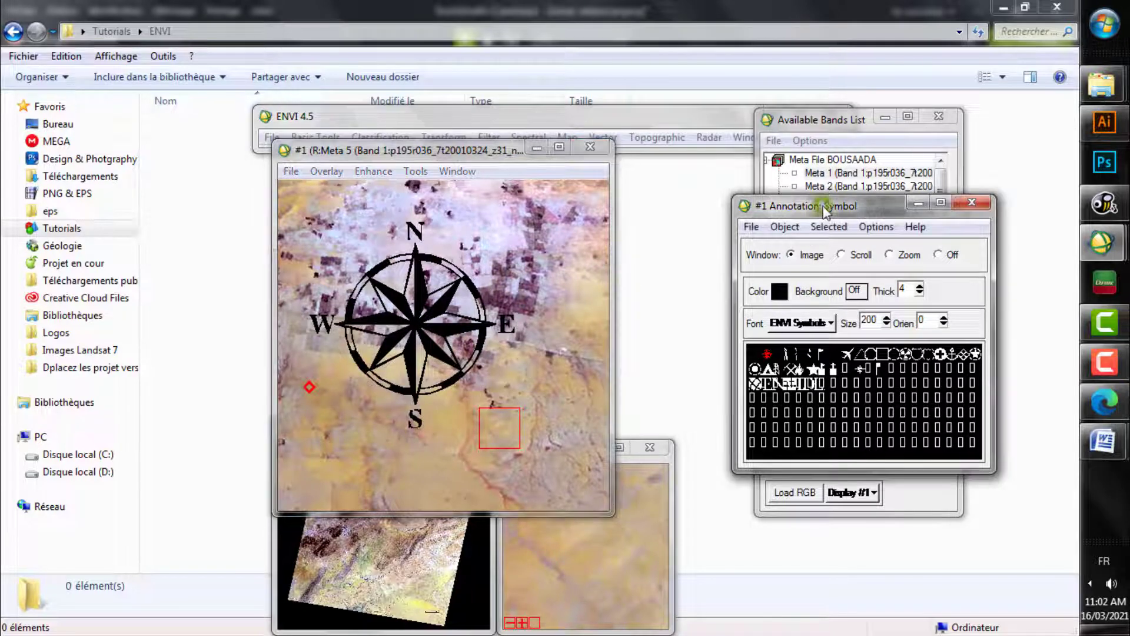
{"action": "right_click", "coordinate": [296, 297]}
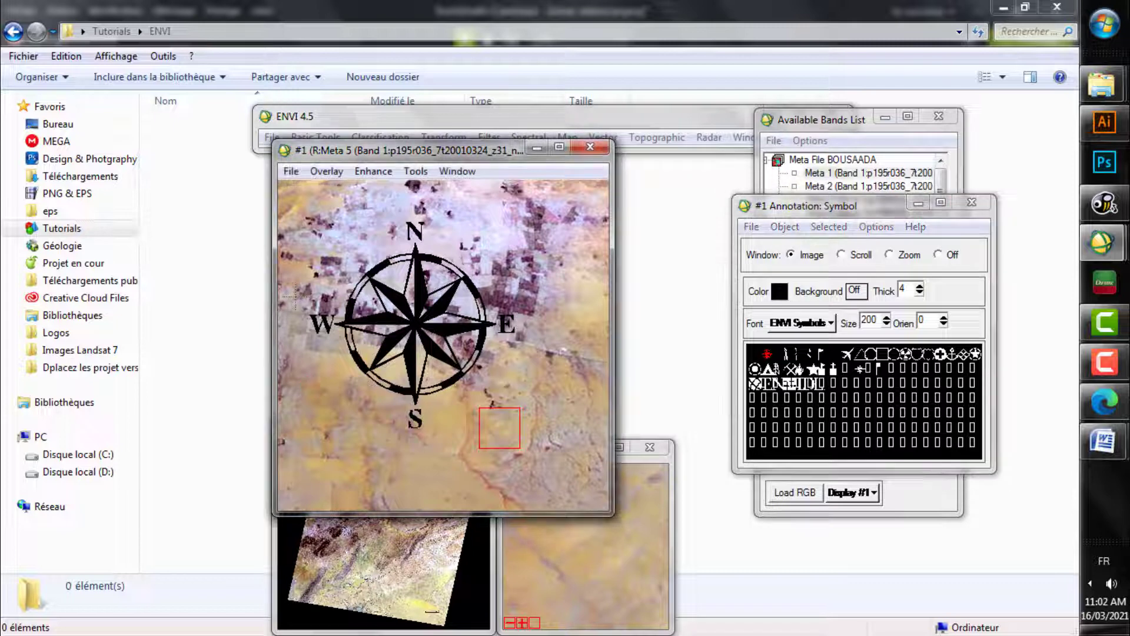
Save the annotations as "Annotation Full Image" in the Résultat folder inside Images Landsat 7.
{"action": "left_click", "coordinate": [756, 207]}
{"action": "left_click", "coordinate": [785, 227]}
{"action": "mouse_move", "coordinate": [751, 226]}
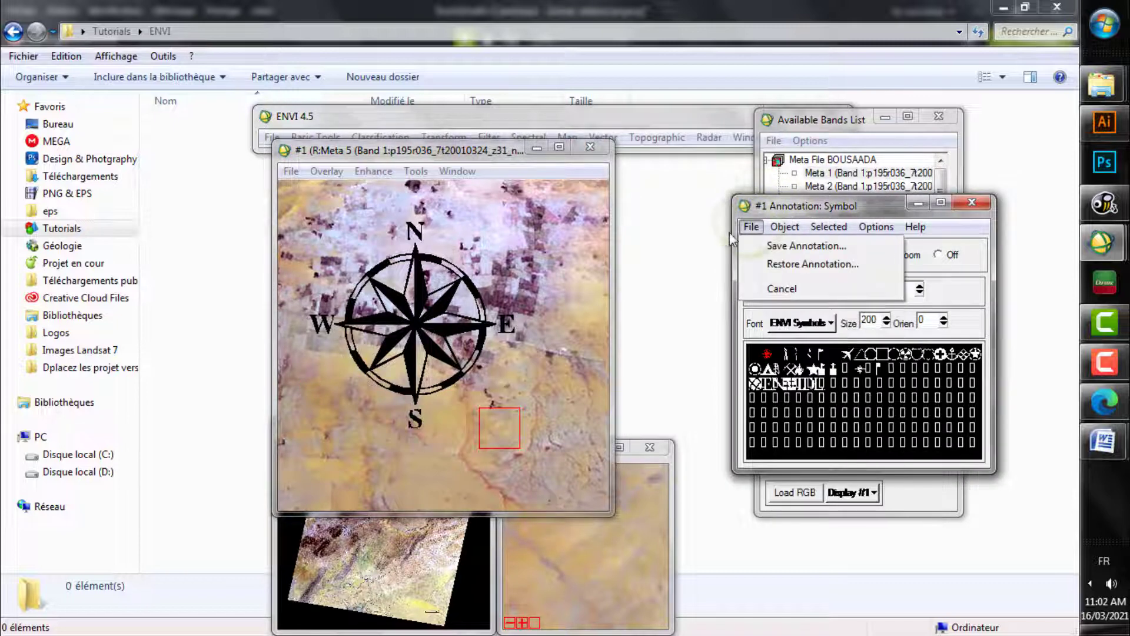
{"action": "left_click", "coordinate": [870, 250]}
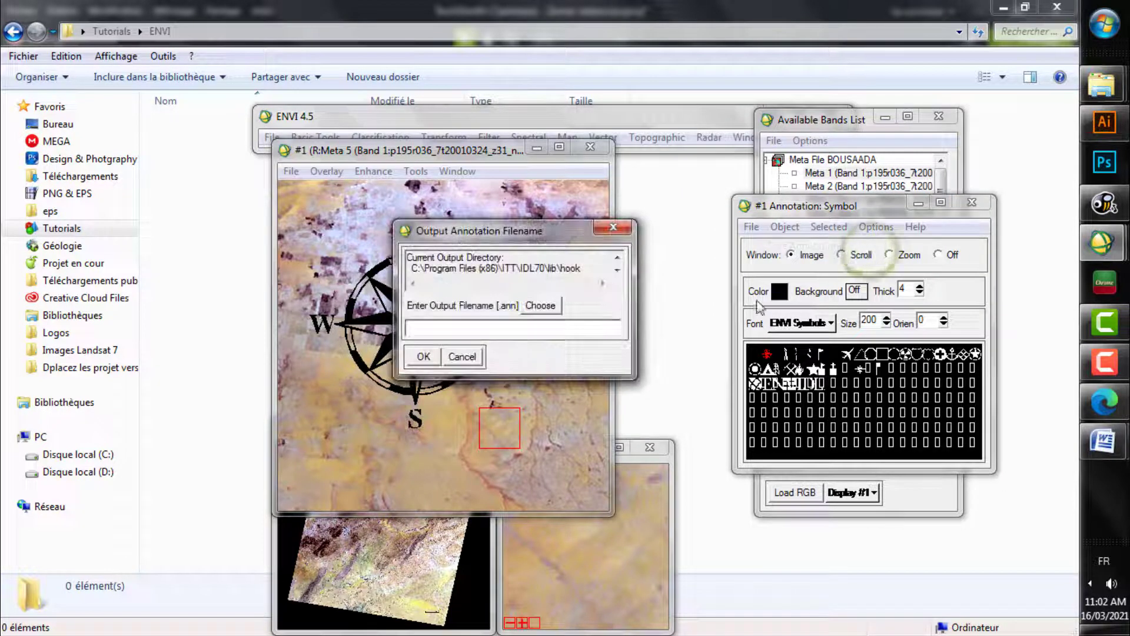
{"action": "left_click", "coordinate": [543, 313]}
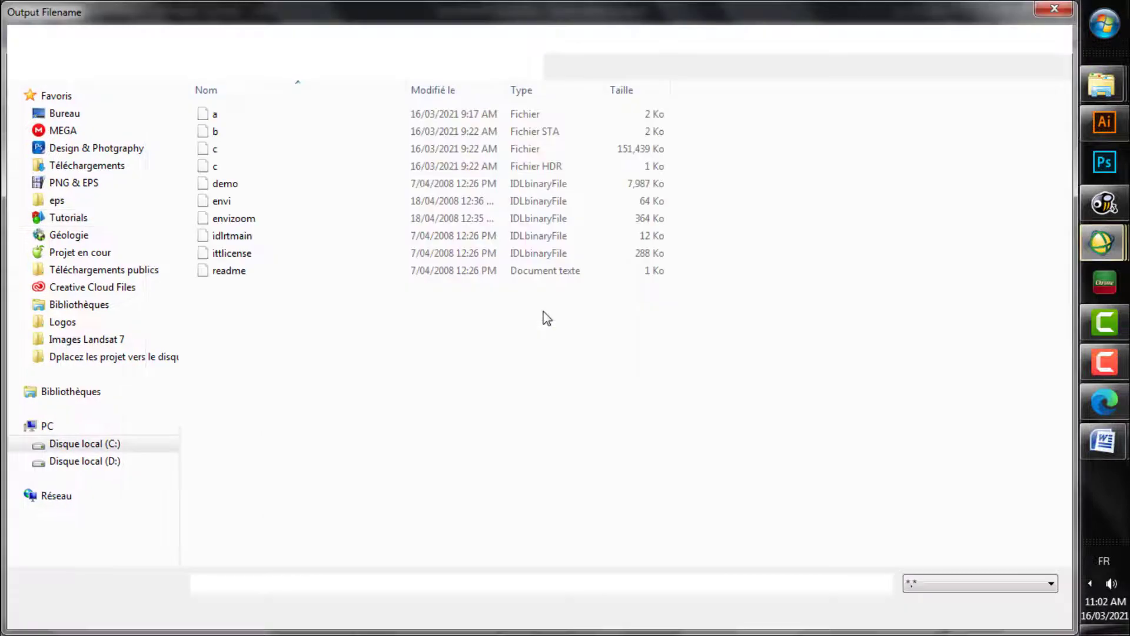
{"action": "left_click", "coordinate": [85, 344]}
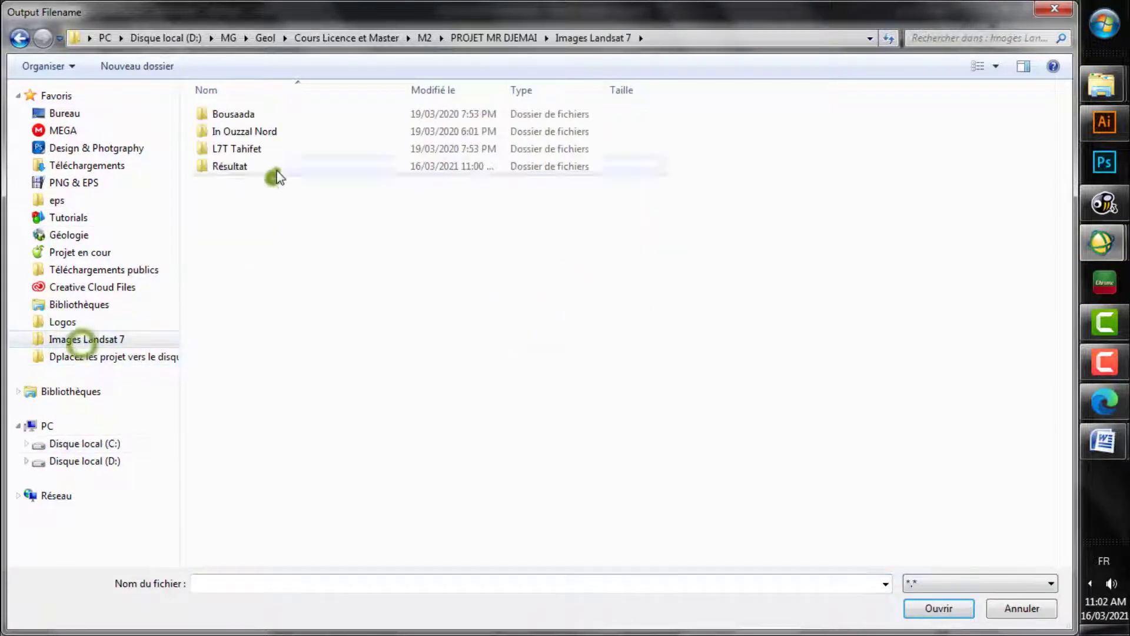
{"action": "double_click", "coordinate": [272, 168]}
{"action": "left_click", "coordinate": [228, 588]}
{"action": "type", "text": "Annotation Full Image"}
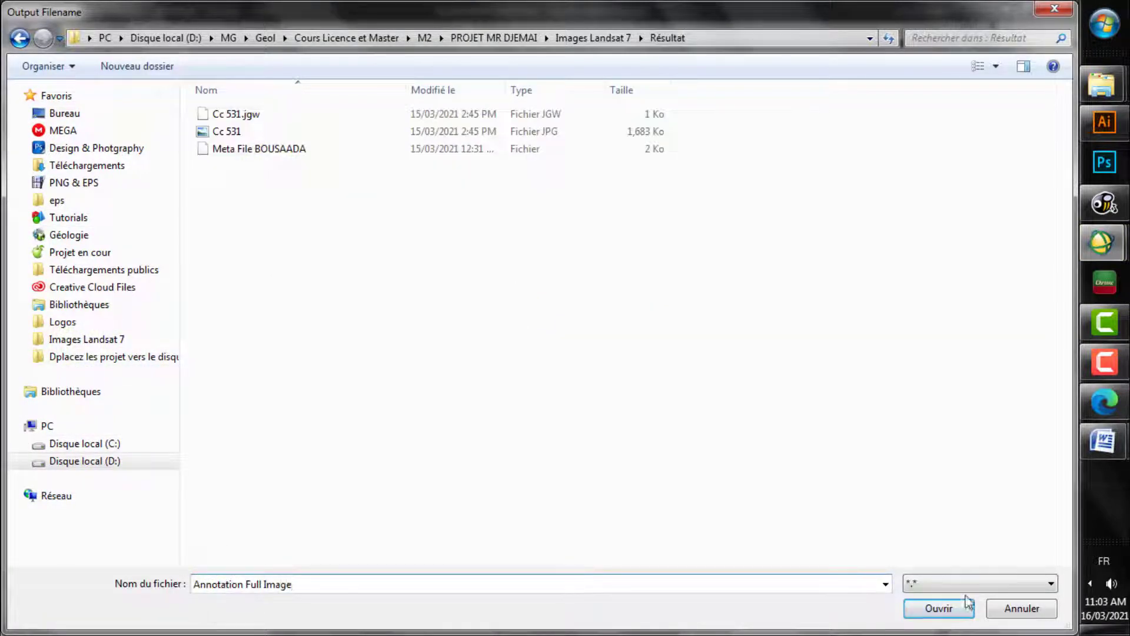
{"action": "left_click", "coordinate": [967, 602]}
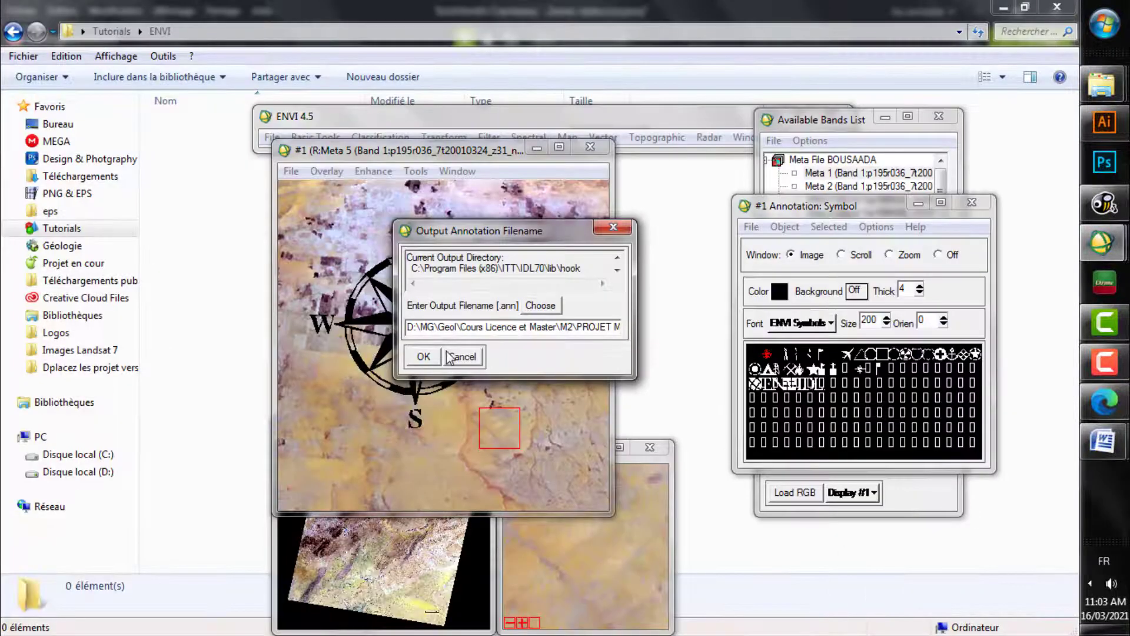
{"action": "left_click", "coordinate": [424, 357]}
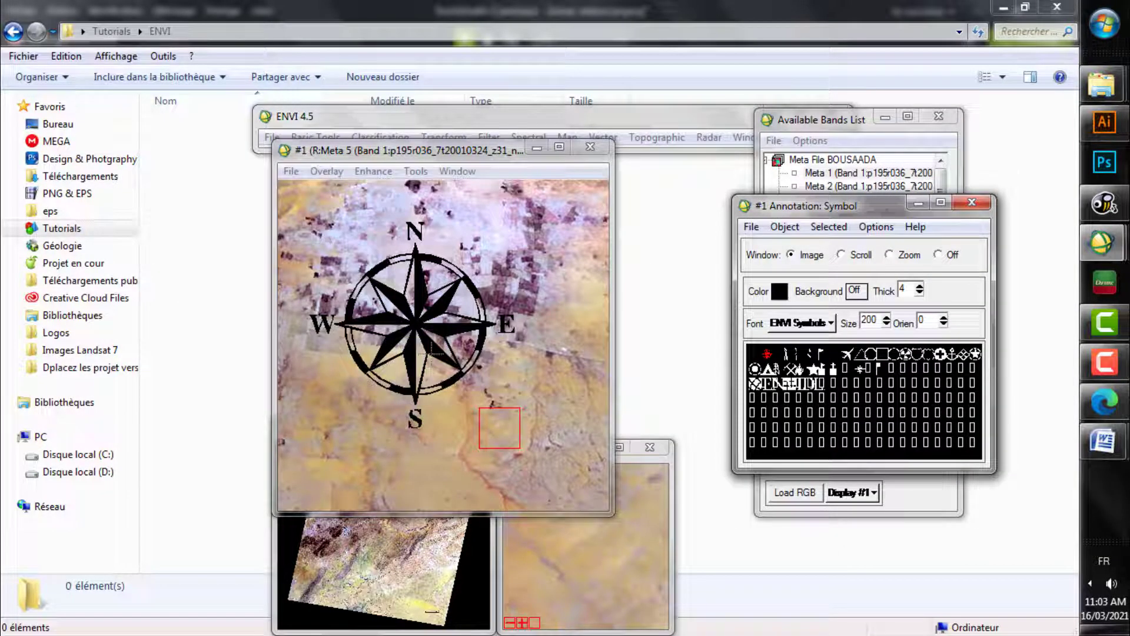
Export the full annotated scene as a JPEG image file named "Full Image Boussada with Annotation" in the Résultat folder.
{"action": "left_click", "coordinate": [292, 171]}
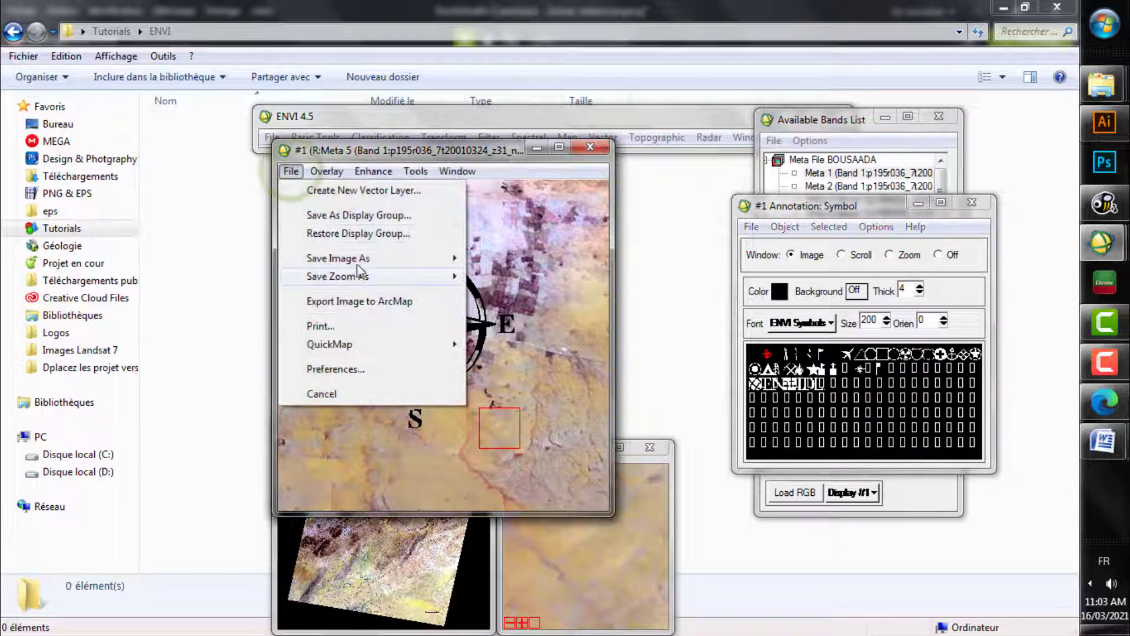
{"action": "mouse_move", "coordinate": [380, 260]}
{"action": "left_click", "coordinate": [524, 275]}
{"action": "left_click", "coordinate": [557, 333]}
{"action": "left_click", "coordinate": [509, 382]}
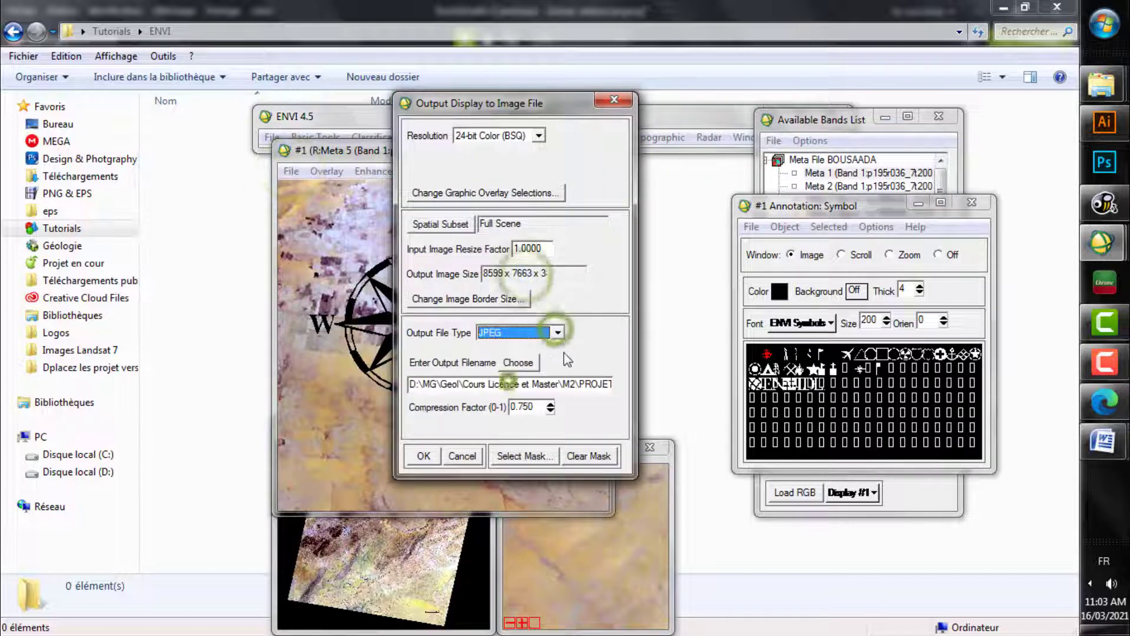
{"action": "type", "text": "Full I"}
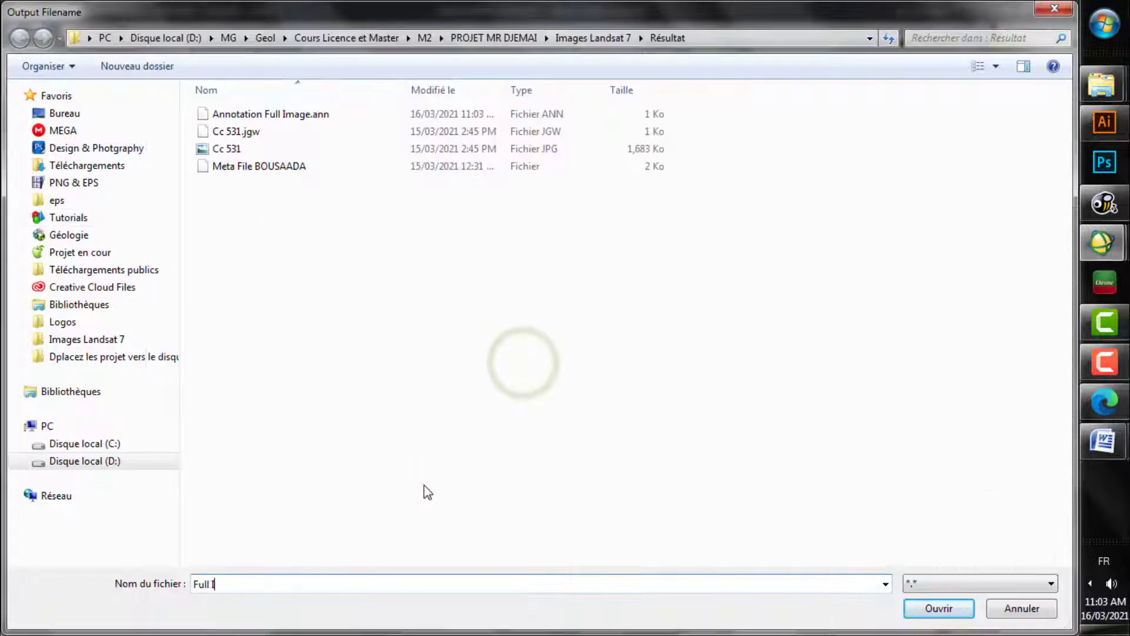
{"action": "type", "text": "mage Boussada with Annotation"}
{"action": "key", "text": "Return"}
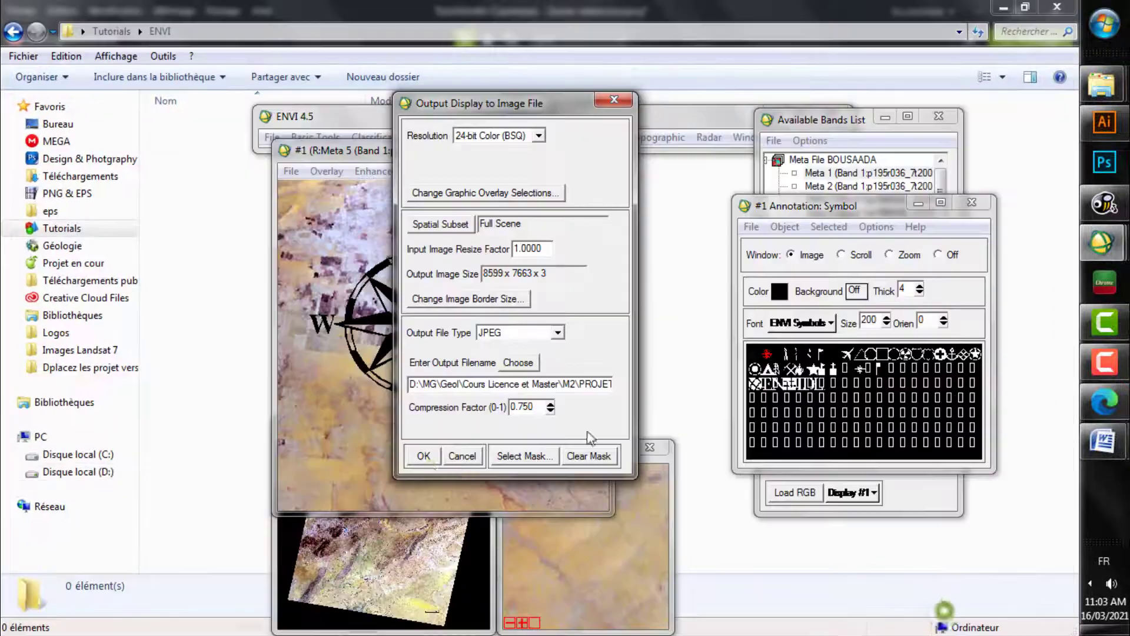
{"action": "left_click", "coordinate": [422, 527]}
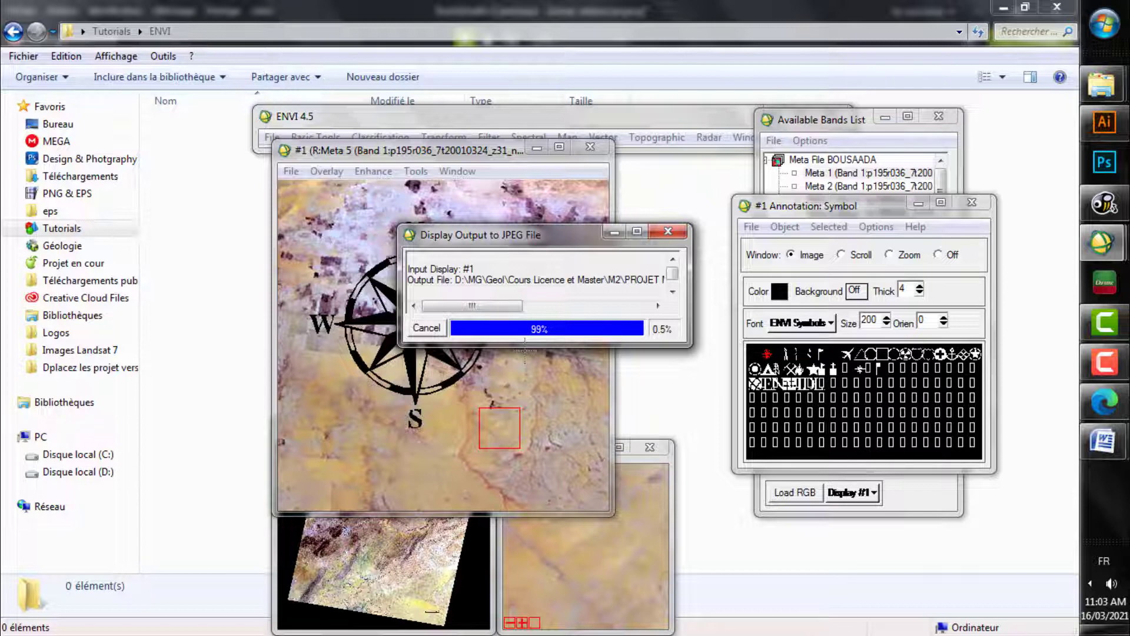
Open "Full Image Boussada with Annotation" from the Résultat folder in Images Landsat 7 and examine its annotations up close.
{"action": "left_click", "coordinate": [89, 351]}
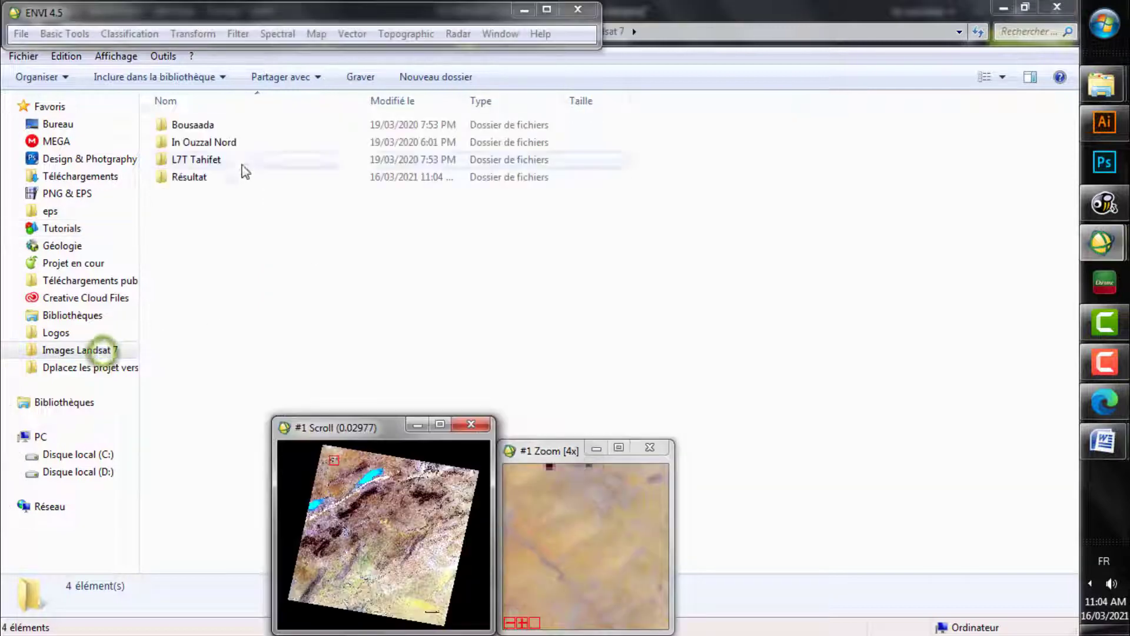
{"action": "double_click", "coordinate": [200, 175]}
{"action": "double_click", "coordinate": [260, 391]}
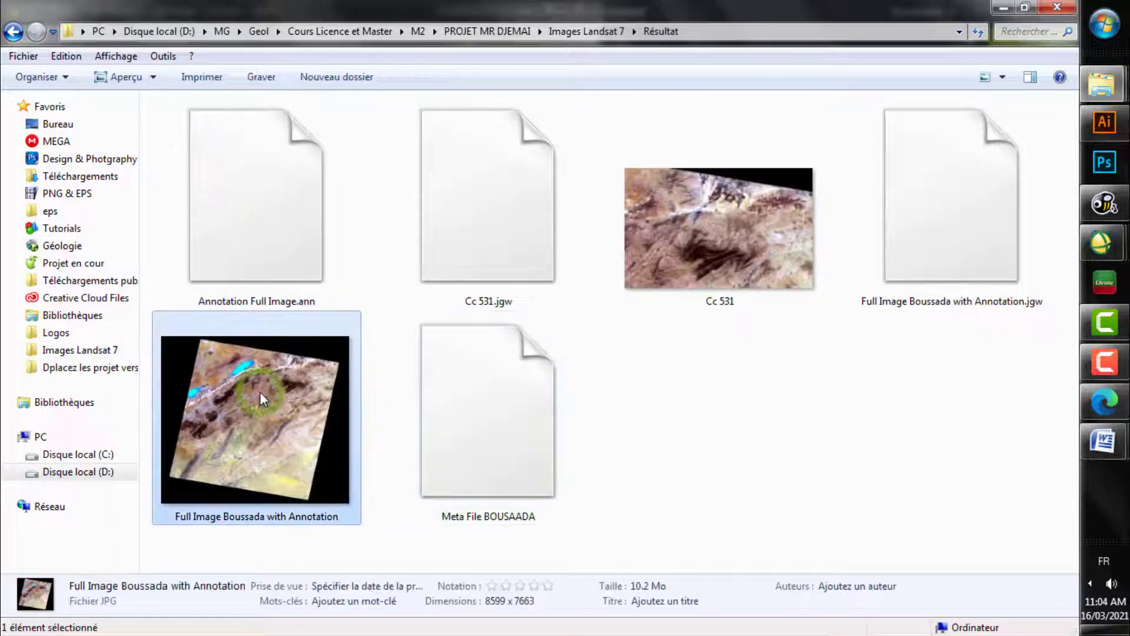
{"action": "scroll", "coordinate": [419, 115], "scroll_direction": "up", "scroll_amount": 6}
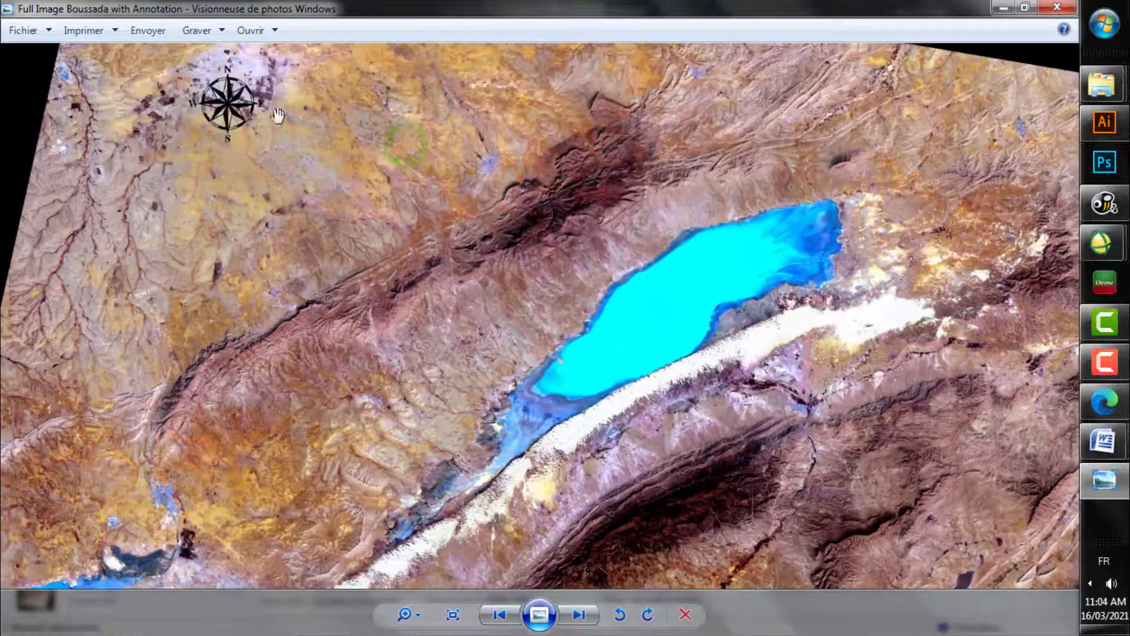
{"action": "scroll", "coordinate": [278, 114], "scroll_direction": "down", "scroll_amount": 6}
{"action": "left_click", "coordinate": [582, 414]}
{"action": "scroll", "coordinate": [702, 540], "scroll_direction": "up", "scroll_amount": 9}
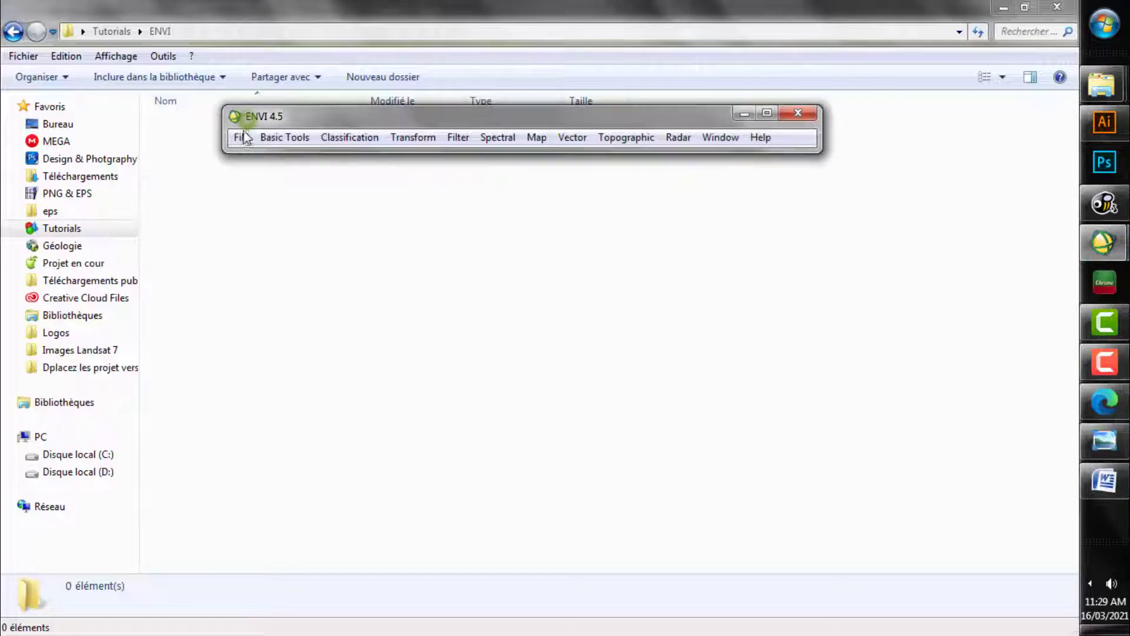
Start building a new ENVI meta file and open its input file selection.
{"action": "left_click", "coordinate": [242, 137]}
{"action": "left_click", "coordinate": [359, 298]}
{"action": "left_click", "coordinate": [510, 318]}
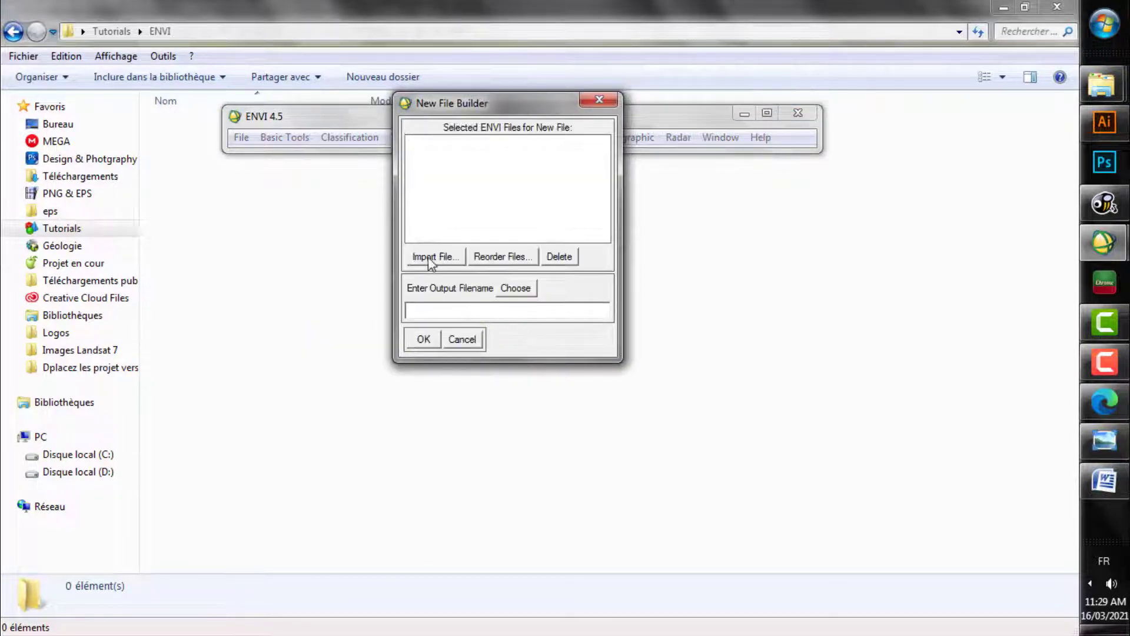
{"action": "left_click", "coordinate": [427, 259]}
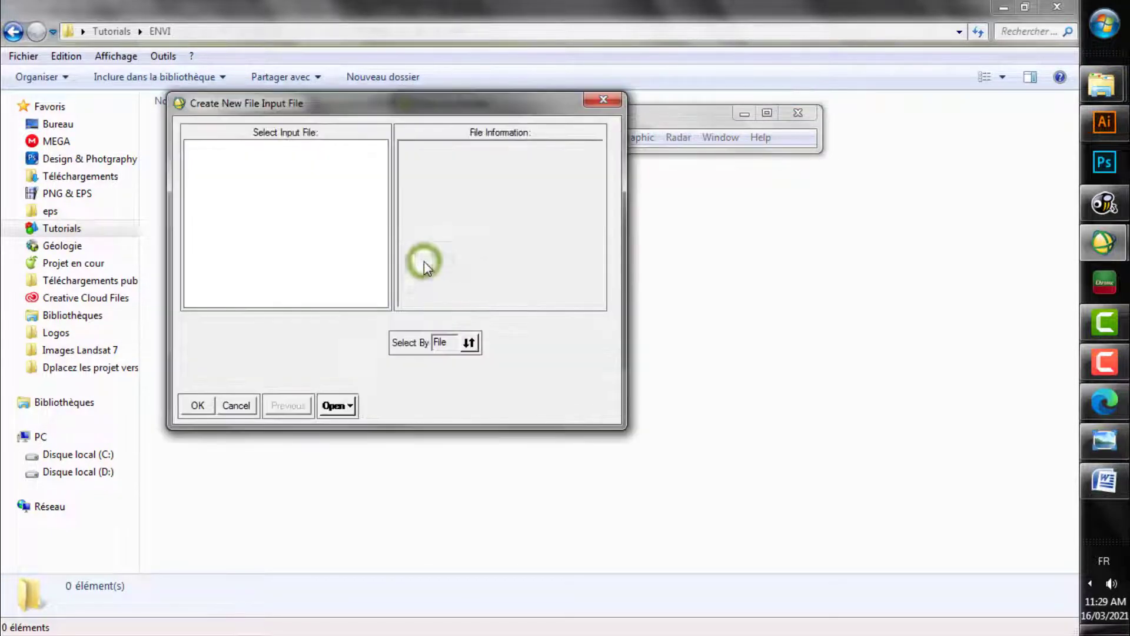
Open the Landsat TIFF bands nn10, nn20, nn30, nn40, nn50 and nn70 from the Bousaada folder in Images Landsat 7.
{"action": "left_click", "coordinate": [340, 406]}
{"action": "left_click", "coordinate": [415, 448]}
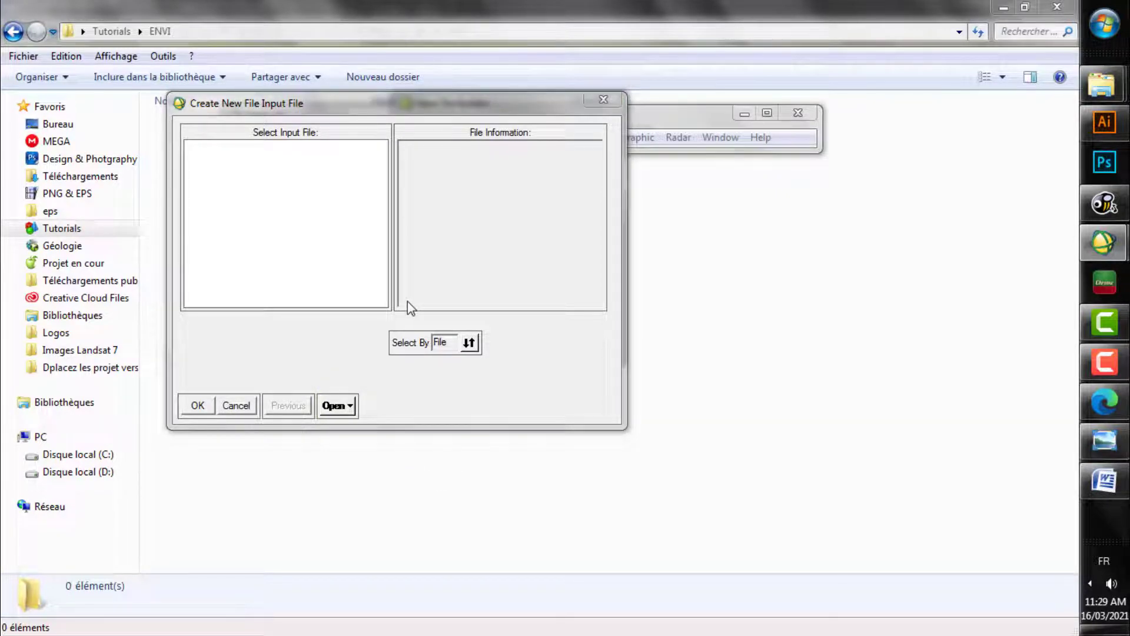
{"action": "left_click", "coordinate": [367, 325]}
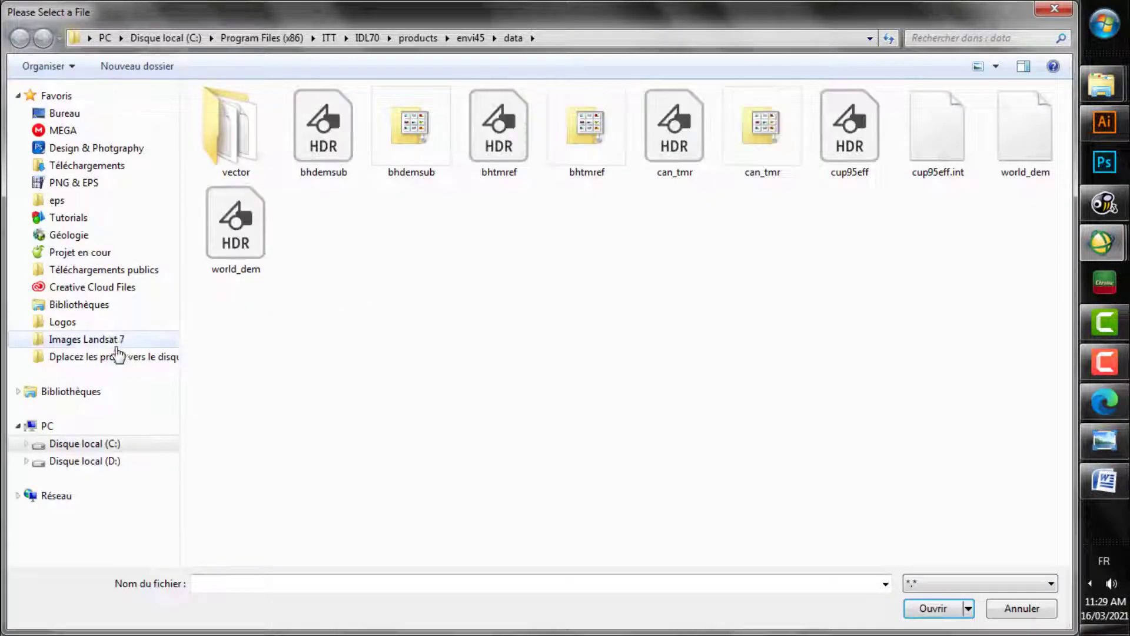
{"action": "left_click", "coordinate": [110, 346]}
{"action": "double_click", "coordinate": [282, 108]}
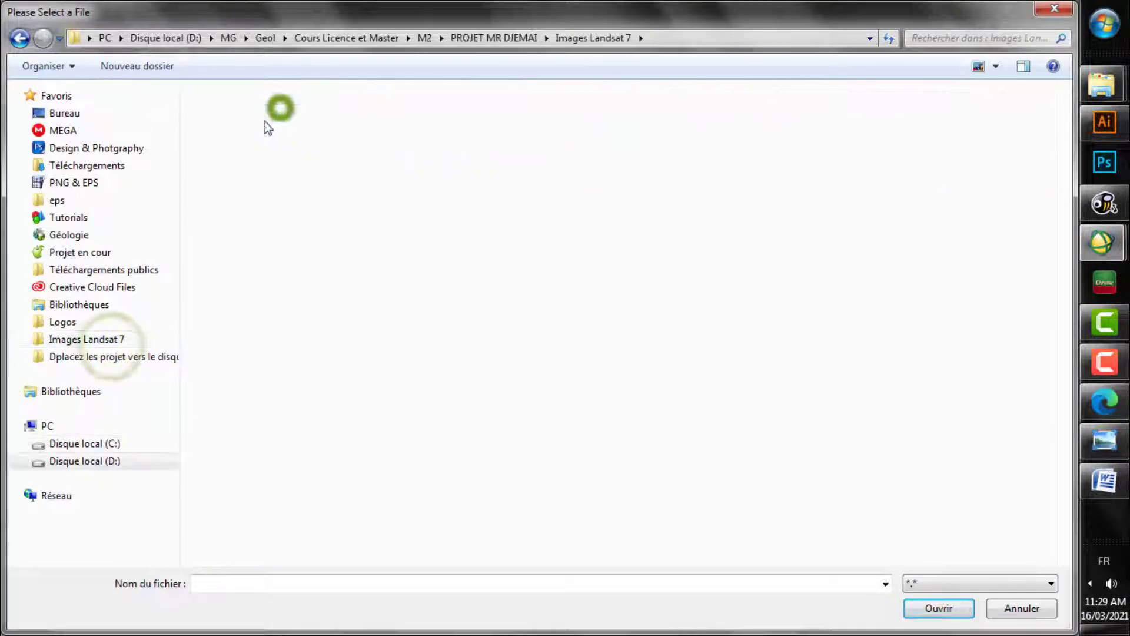
{"action": "double_click", "coordinate": [265, 120]}
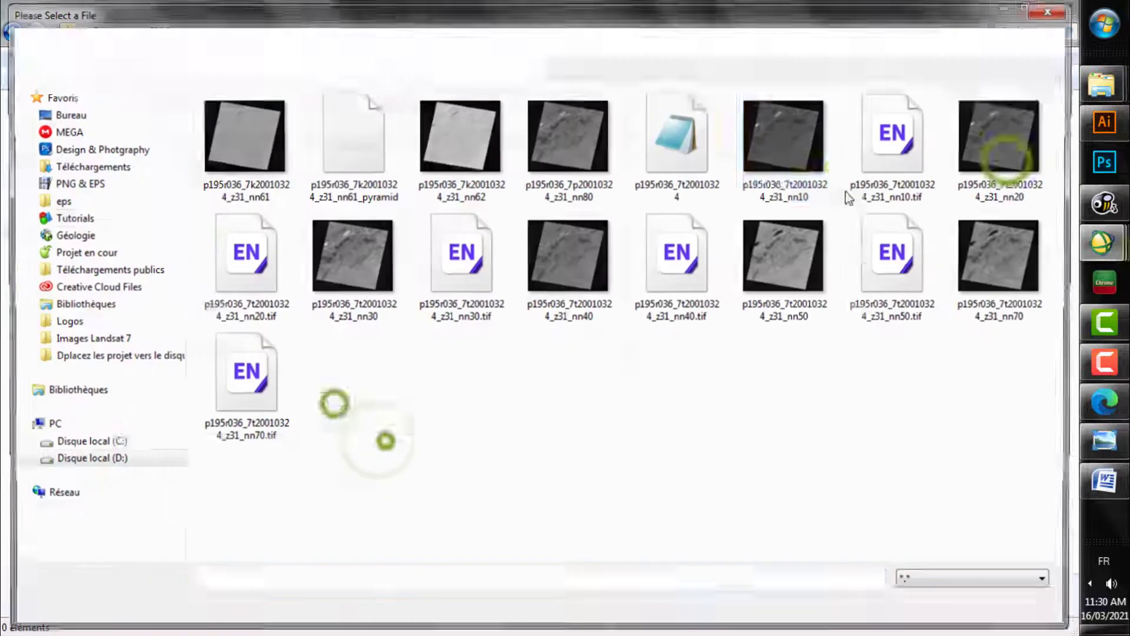
{"action": "left_click", "coordinate": [834, 166]}
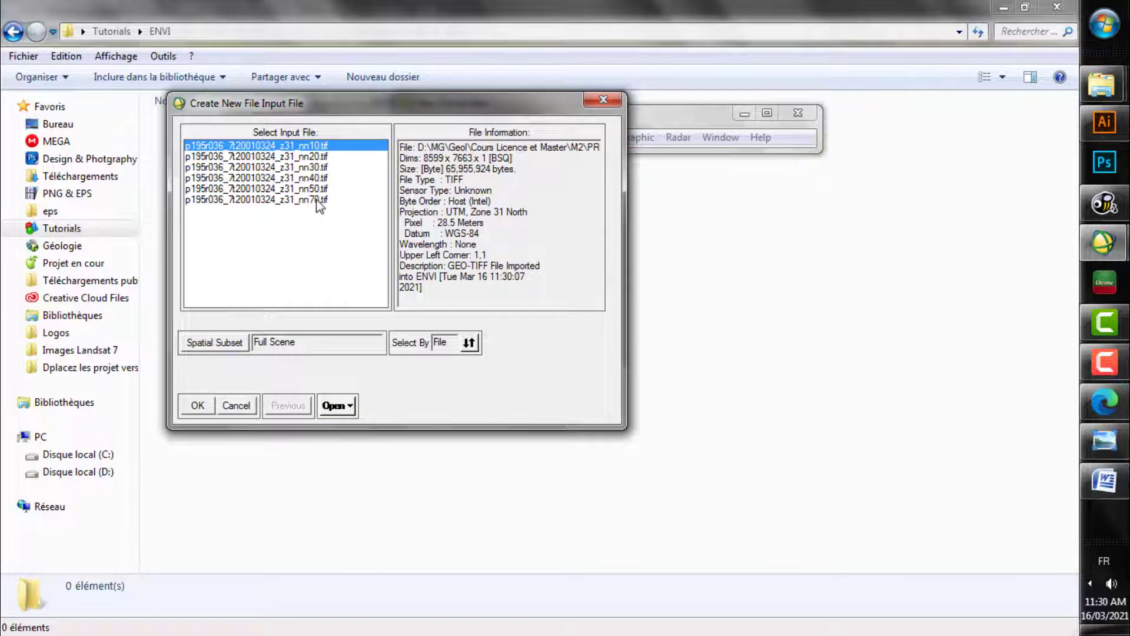
Select all six TIFF bands, start a spatial subset by map coordinates and switch both corners to latitude/longitude entry.
{"action": "left_click", "coordinate": [318, 200], "text": "shift"}
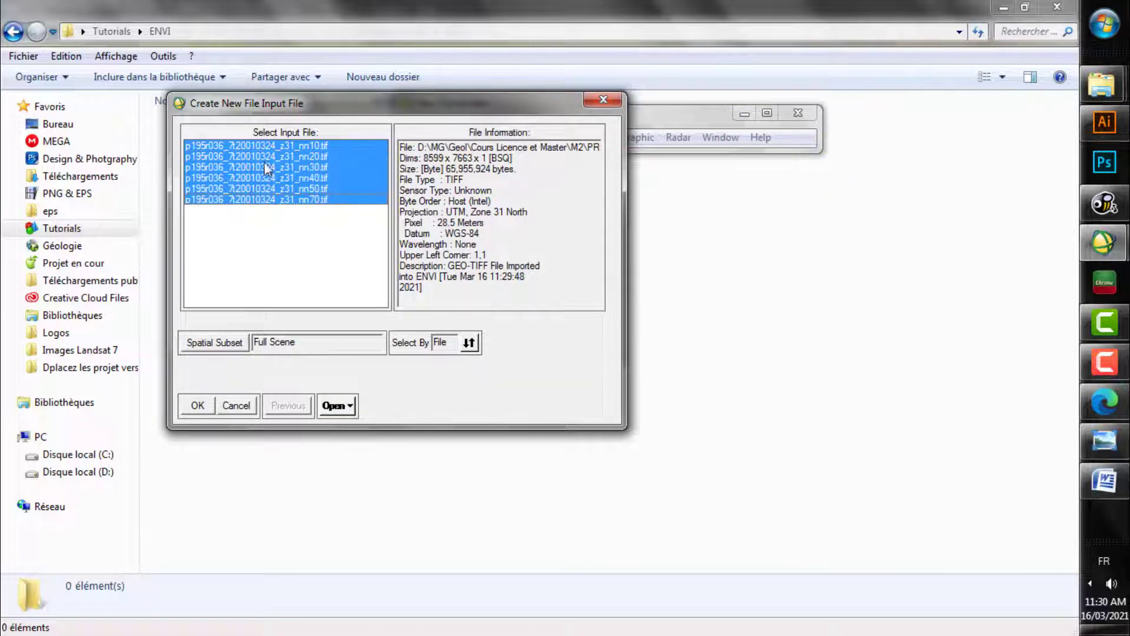
{"action": "left_click", "coordinate": [222, 346]}
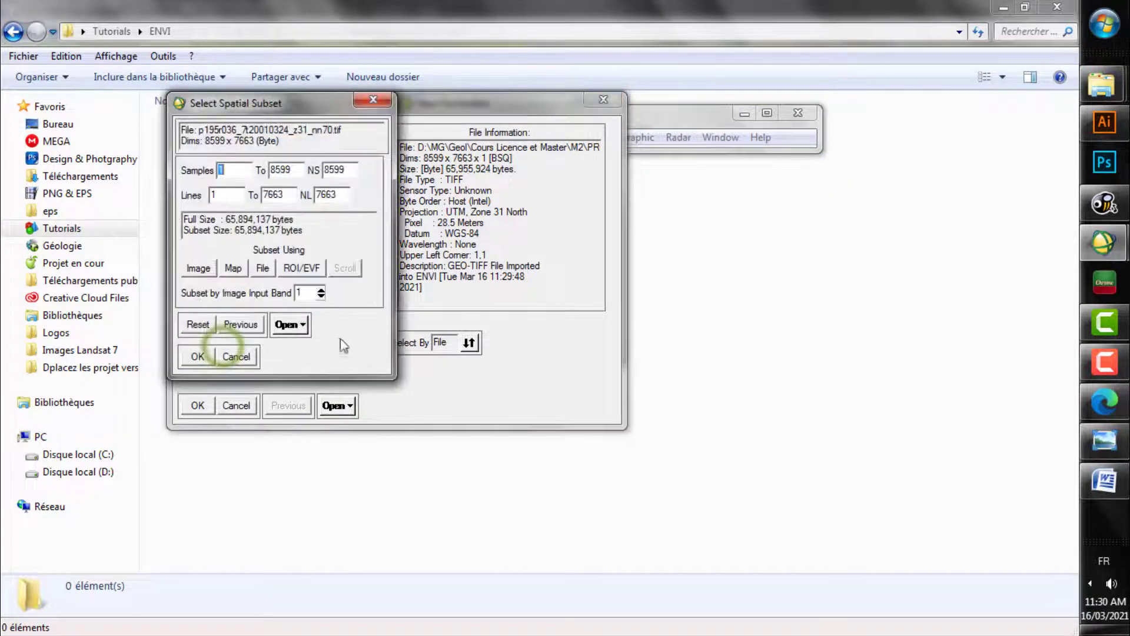
{"action": "left_click", "coordinate": [233, 269]}
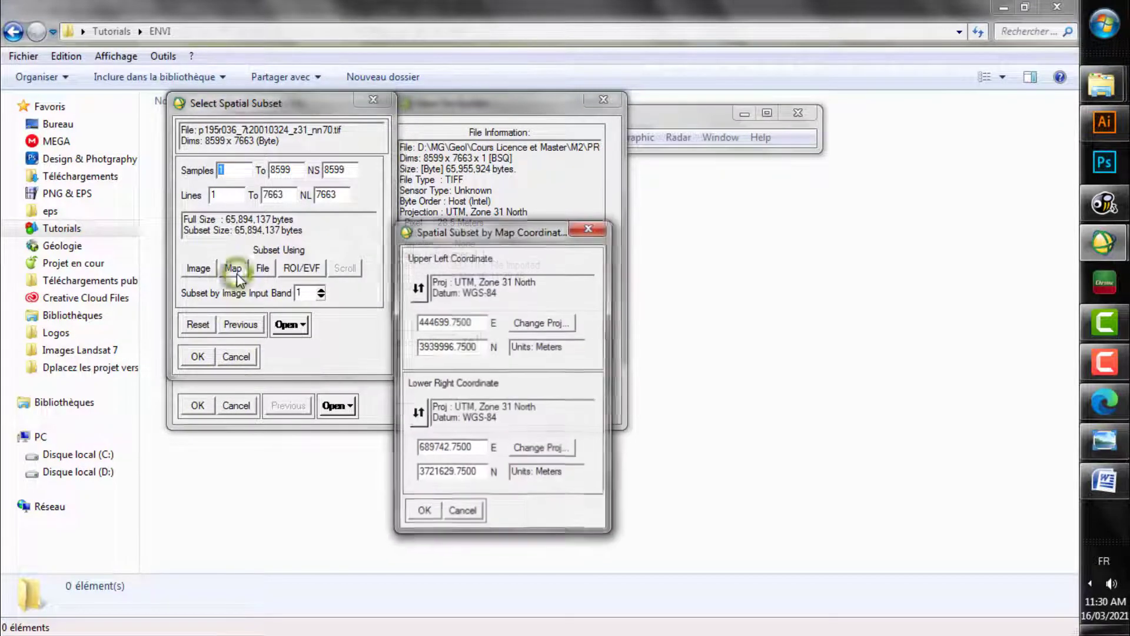
{"action": "left_click", "coordinate": [420, 288]}
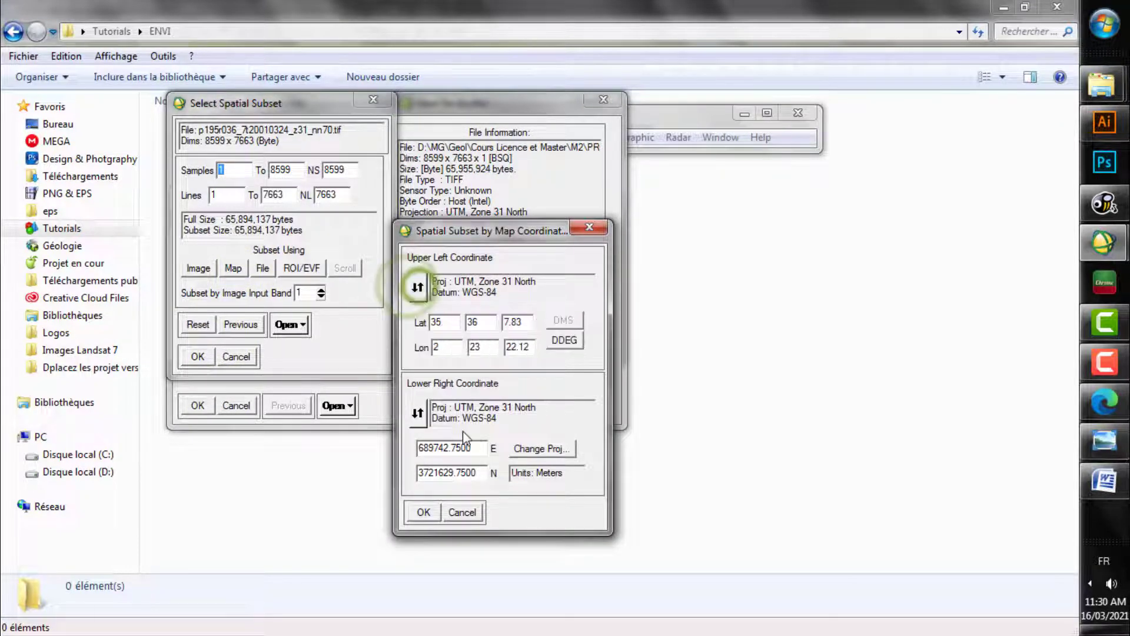
{"action": "left_click", "coordinate": [418, 414]}
Bring up the coordinates in the TP Teletduction Word document and set the subset's upper left corner to latitude 35°25'00, longitude 3°48'00.
{"action": "left_click", "coordinate": [1105, 482]}
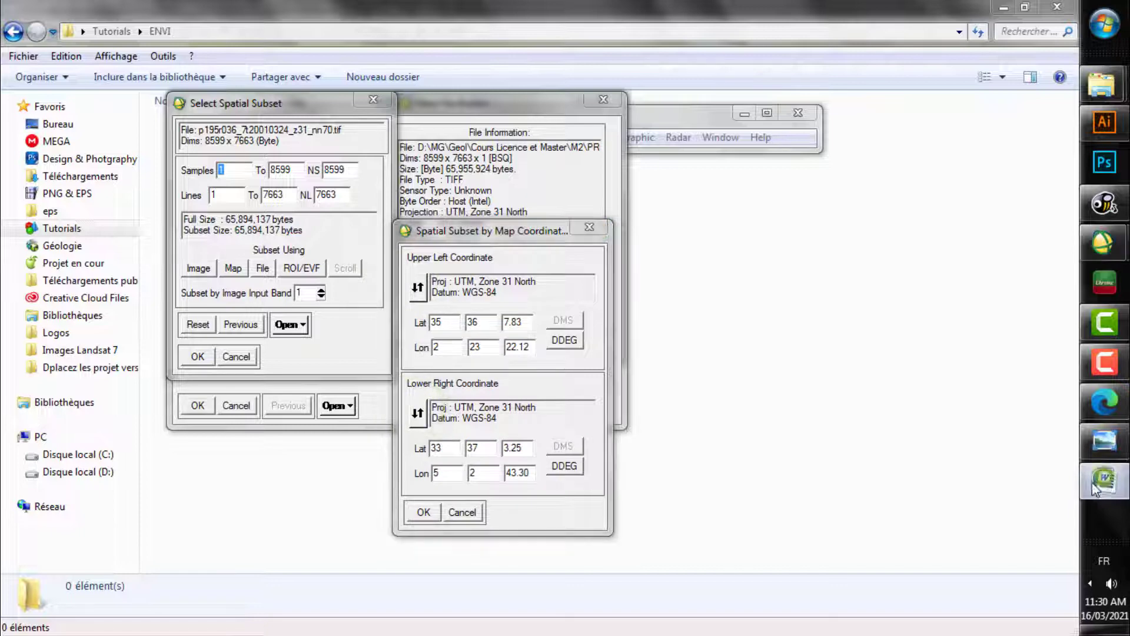
{"action": "left_click_drag", "start_coordinate": [756, 554], "coordinate": [820, 560]}
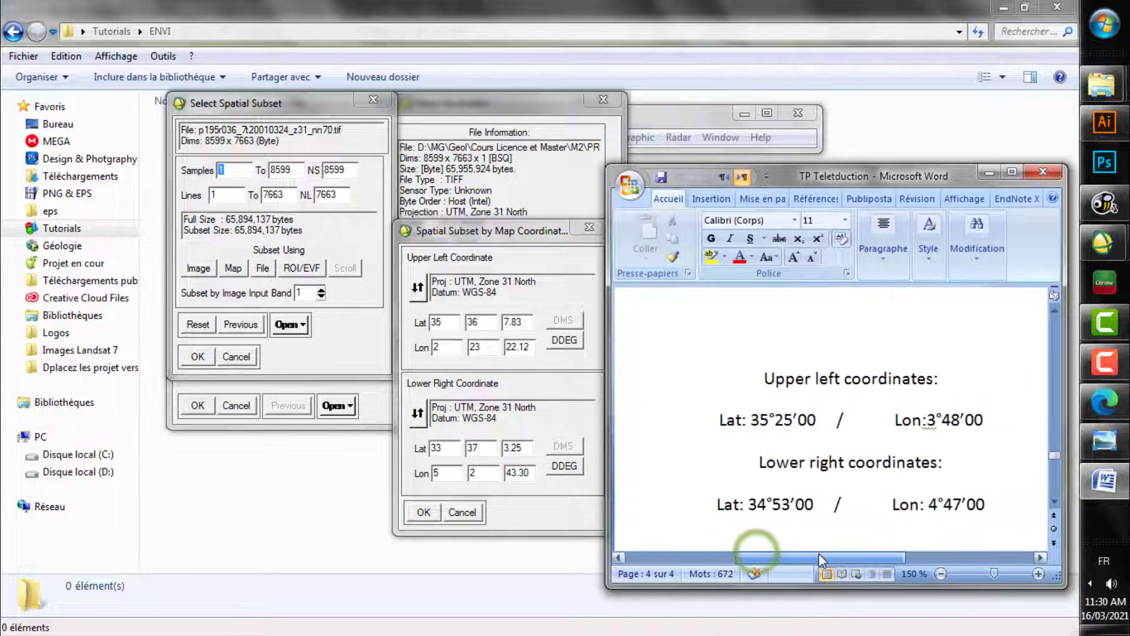
{"action": "left_click", "coordinate": [445, 321]}
{"action": "double_click", "coordinate": [484, 320]}
{"action": "type", "text": "25"}
{"action": "double_click", "coordinate": [521, 322]}
{"action": "type", "text": "0"}
{"action": "double_click", "coordinate": [521, 347]}
{"action": "type", "text": "0"}
{"action": "double_click", "coordinate": [480, 347]}
{"action": "type", "text": "48"}
{"action": "double_click", "coordinate": [451, 348]}
{"action": "type", "text": "3"}
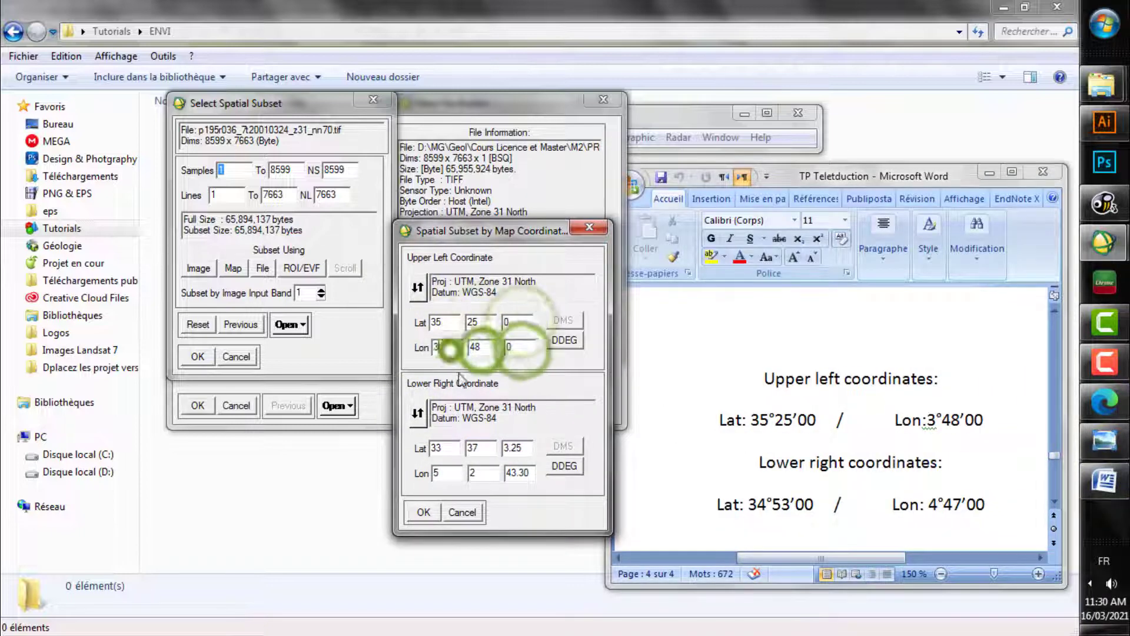
Set the subset's lower right corner to latitude 34°53'00, longitude 4°47'00 and apply the spatial subset.
{"action": "double_click", "coordinate": [450, 448]}
{"action": "double_click", "coordinate": [509, 451]}
{"action": "type", "text": "0"}
{"action": "double_click", "coordinate": [446, 473]}
{"action": "type", "text": "4"}
{"action": "double_click", "coordinate": [480, 474]}
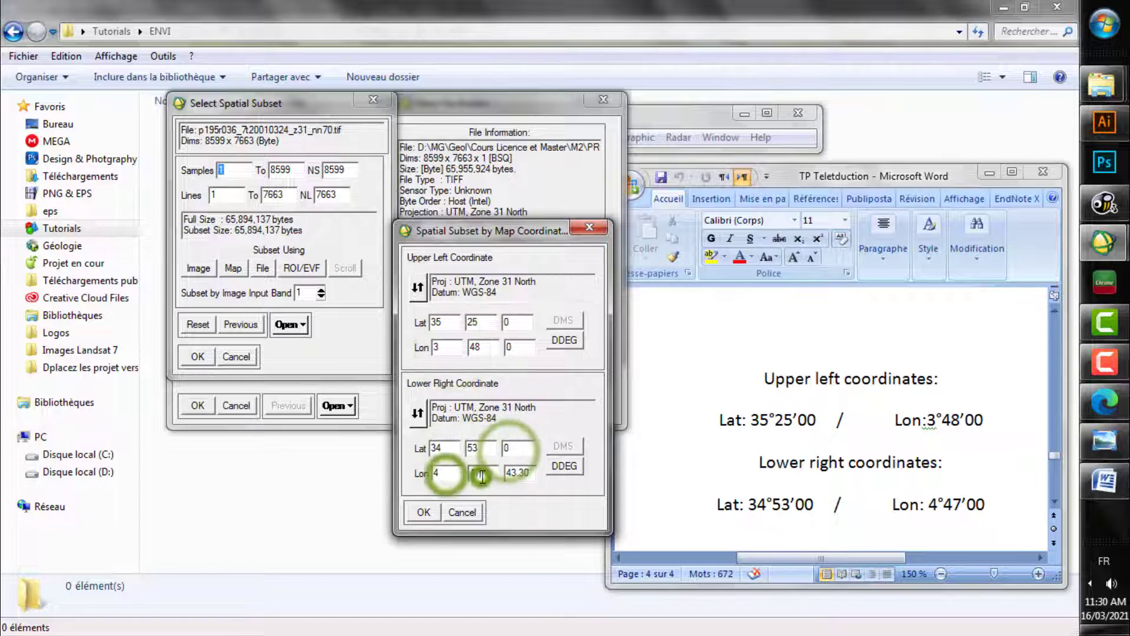
{"action": "type", "text": "47"}
{"action": "double_click", "coordinate": [510, 473]}
{"action": "type", "text": "0"}
{"action": "left_click", "coordinate": [424, 512]}
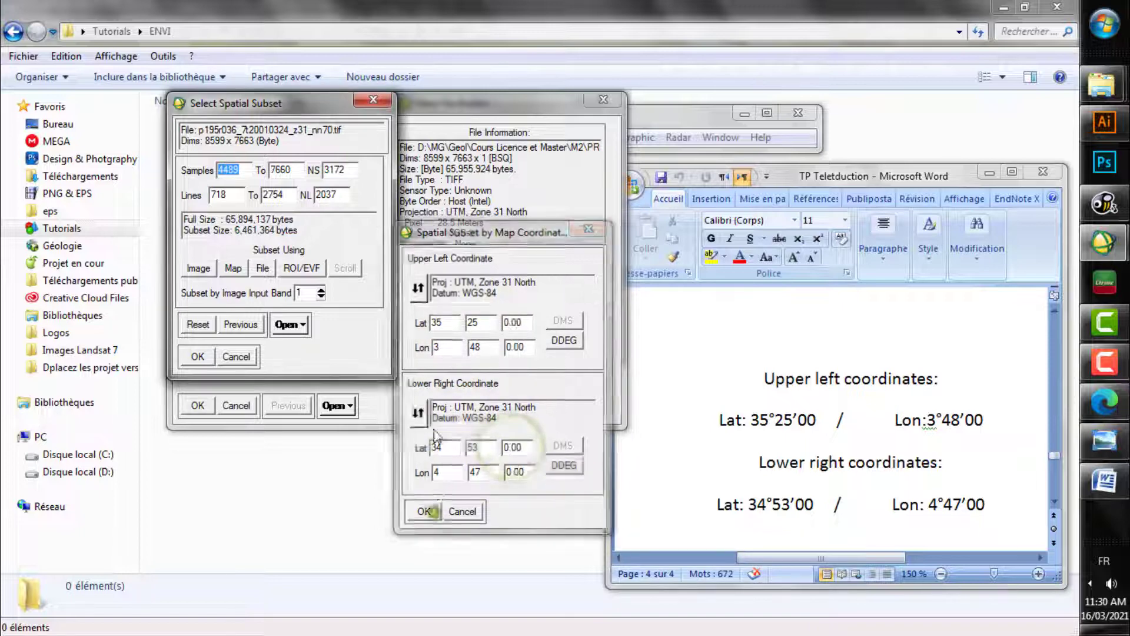
{"action": "left_click", "coordinate": [200, 357]}
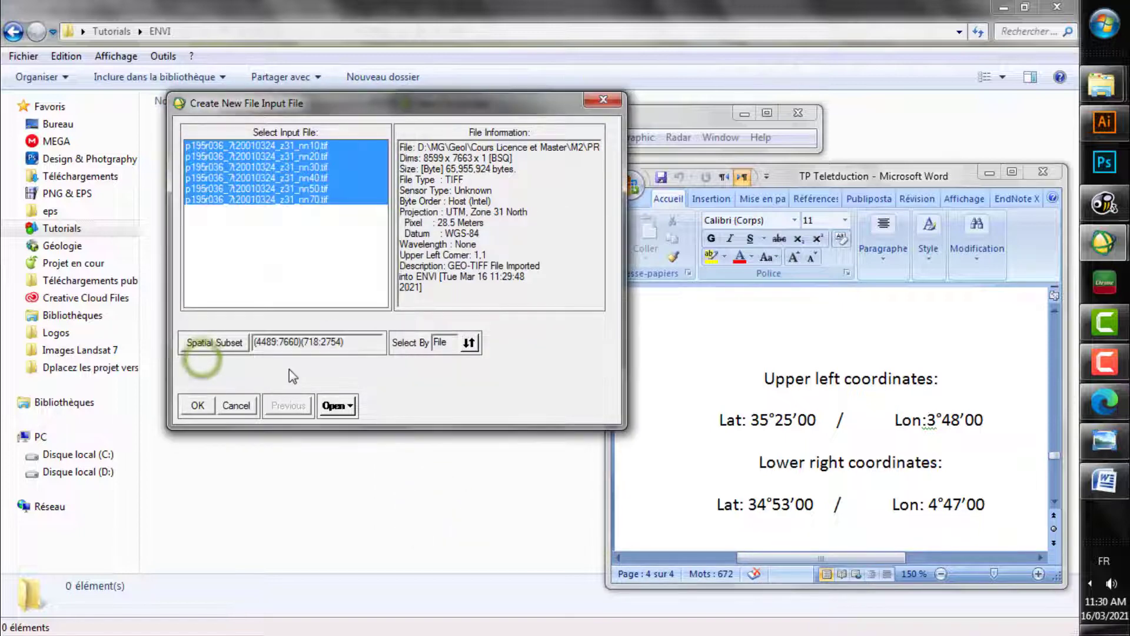
Import the six subset bands into the new file and accept their order from nn10 to nn70.
{"action": "left_click", "coordinate": [201, 406]}
{"action": "left_click", "coordinate": [518, 255]}
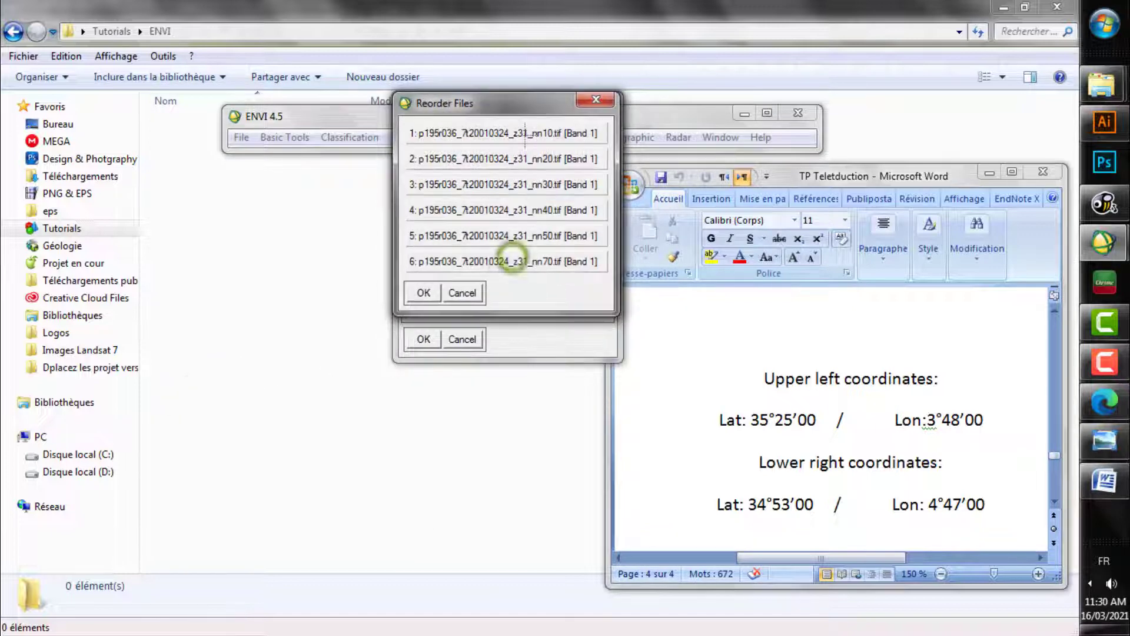
{"action": "left_click", "coordinate": [424, 292]}
Name the output "Meta File Boussada Part" in the Résultat folder inside Images Landsat 7 and create the meta file.
{"action": "left_click", "coordinate": [516, 288]}
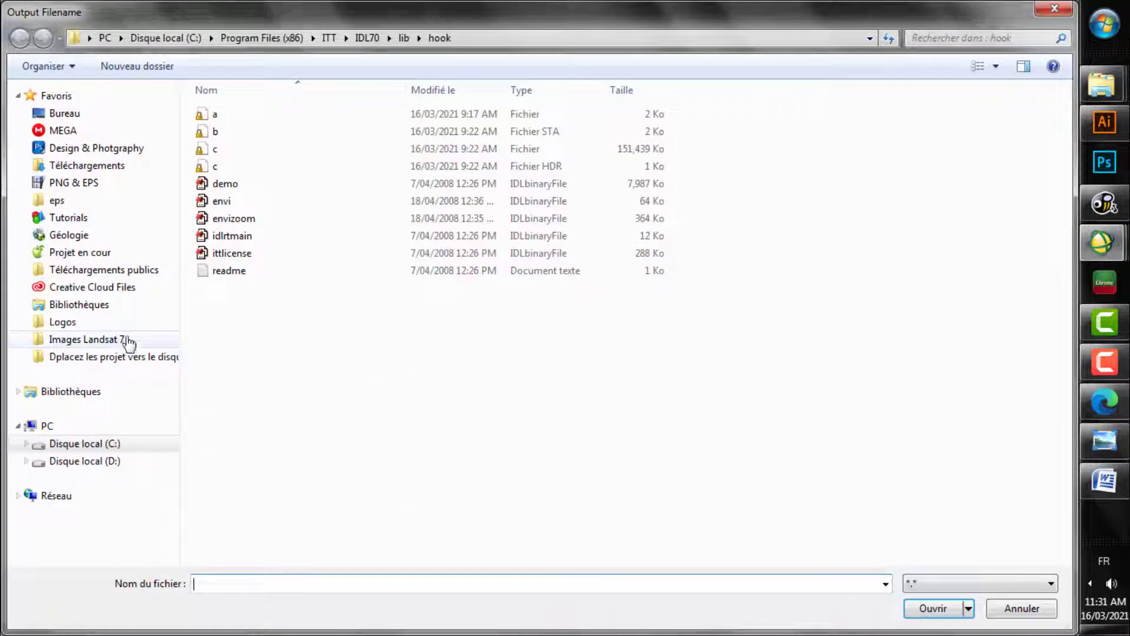
{"action": "left_click", "coordinate": [127, 340]}
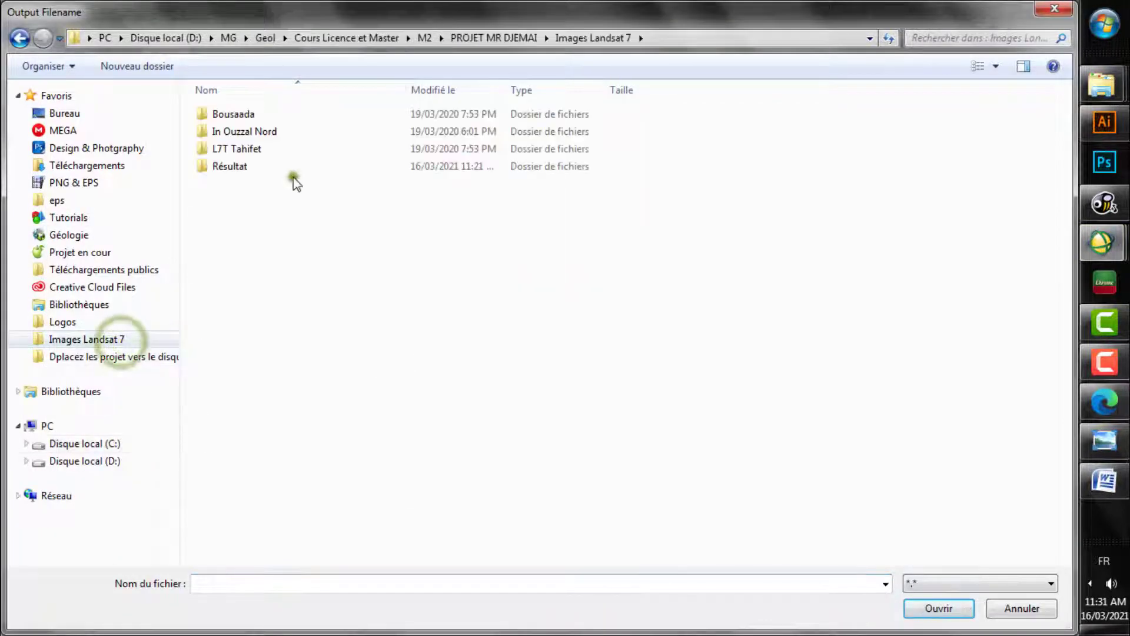
{"action": "double_click", "coordinate": [293, 169]}
{"action": "left_click", "coordinate": [202, 580]}
{"action": "type", "text": "Meta"}
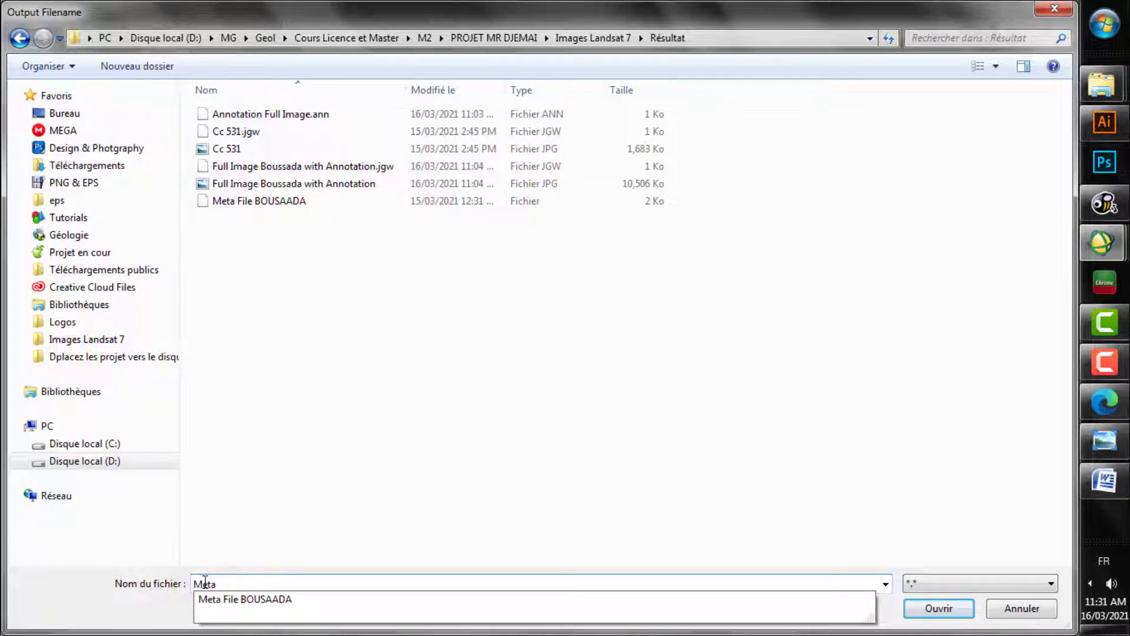
{"action": "type", "text": " File Boussada Pa"}
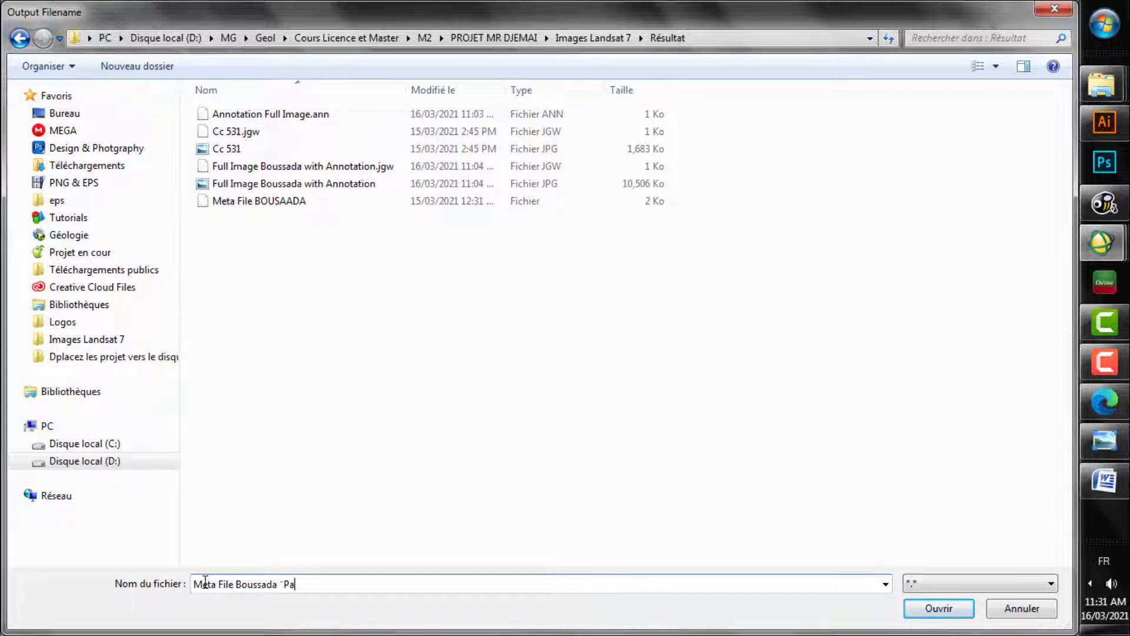
{"action": "type", "text": "da-Part"}
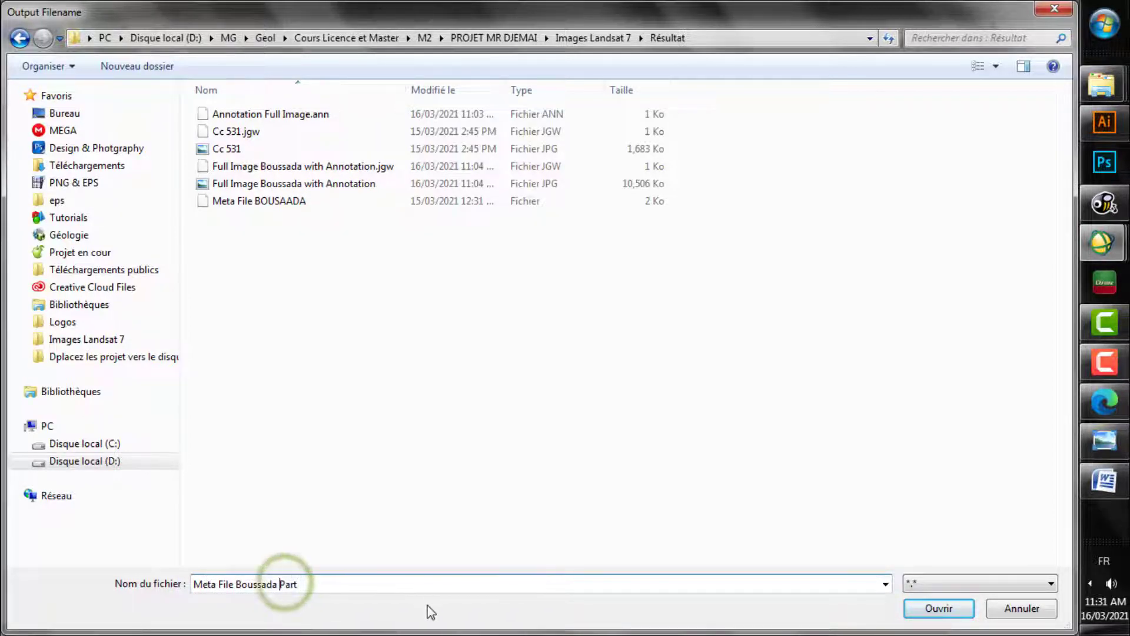
{"action": "left_click", "coordinate": [939, 608]}
{"action": "left_click", "coordinate": [434, 341]}
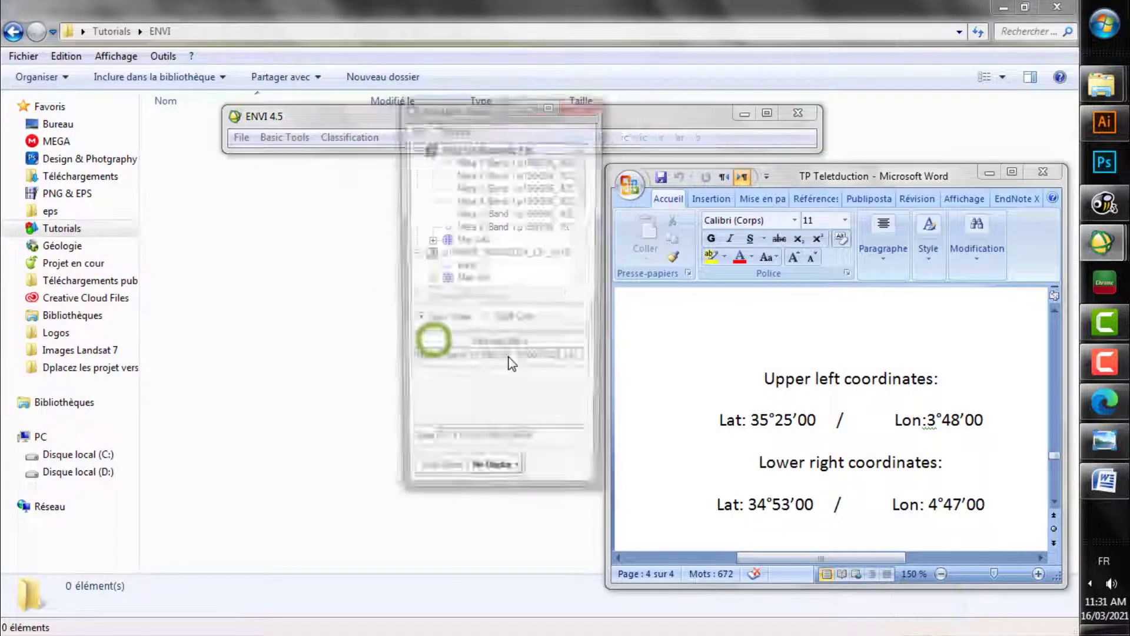
Load the Meta File Boussada Part as an RGB composite with Meta 5 as red, Meta 3 as green and Meta 1 as blue.
{"action": "left_click", "coordinate": [494, 321]}
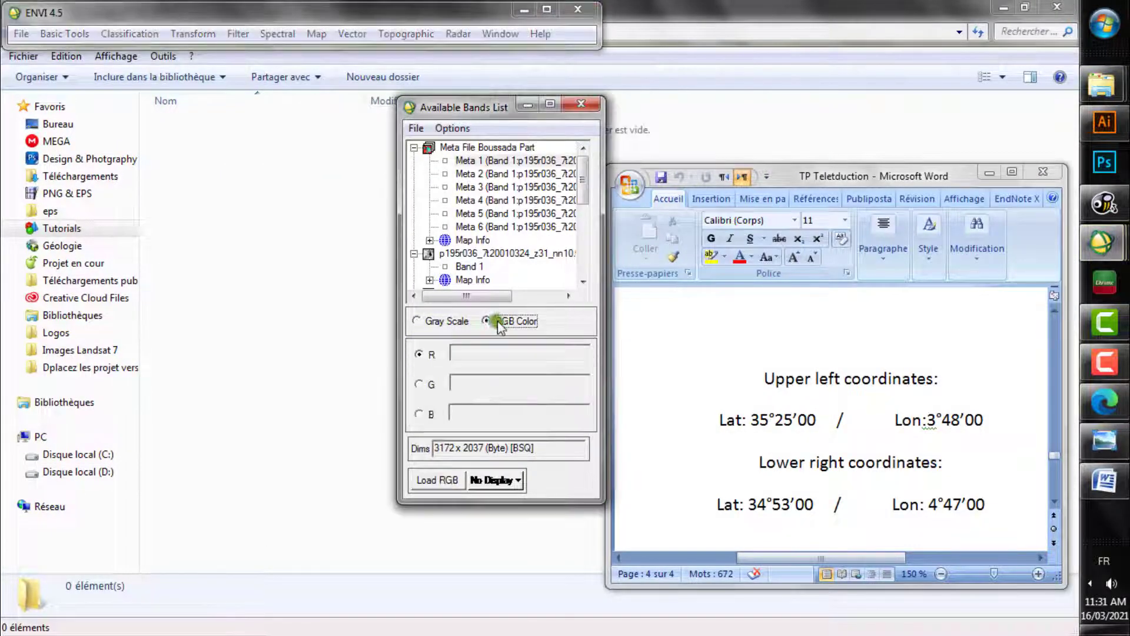
{"action": "left_click", "coordinate": [498, 213]}
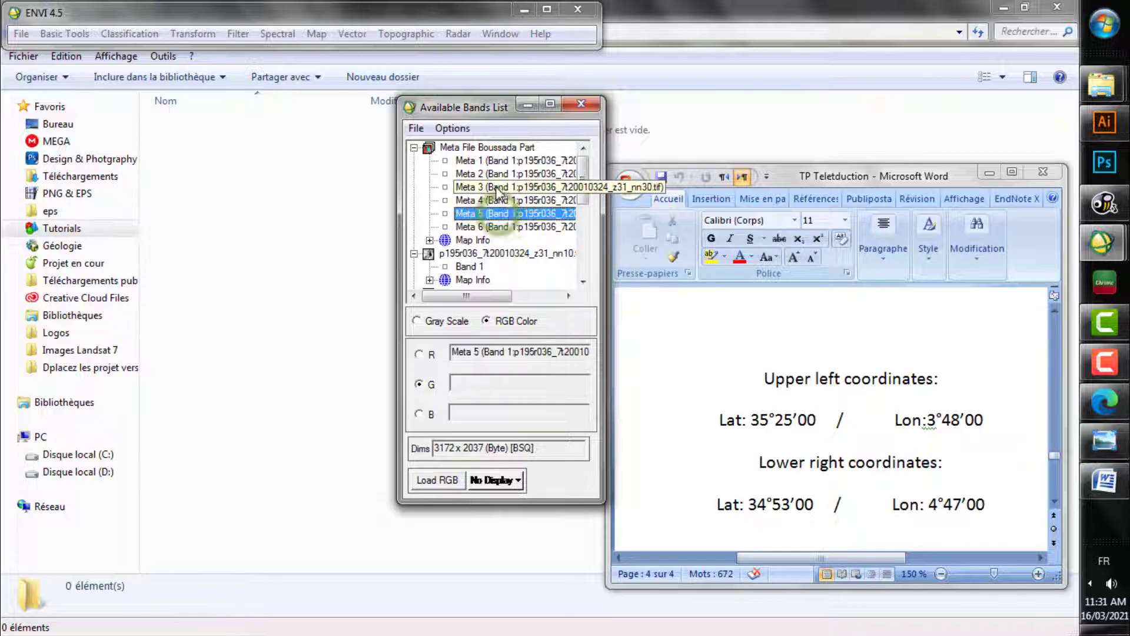
{"action": "left_click", "coordinate": [488, 187]}
{"action": "left_click", "coordinate": [488, 160]}
{"action": "left_click", "coordinate": [440, 480]}
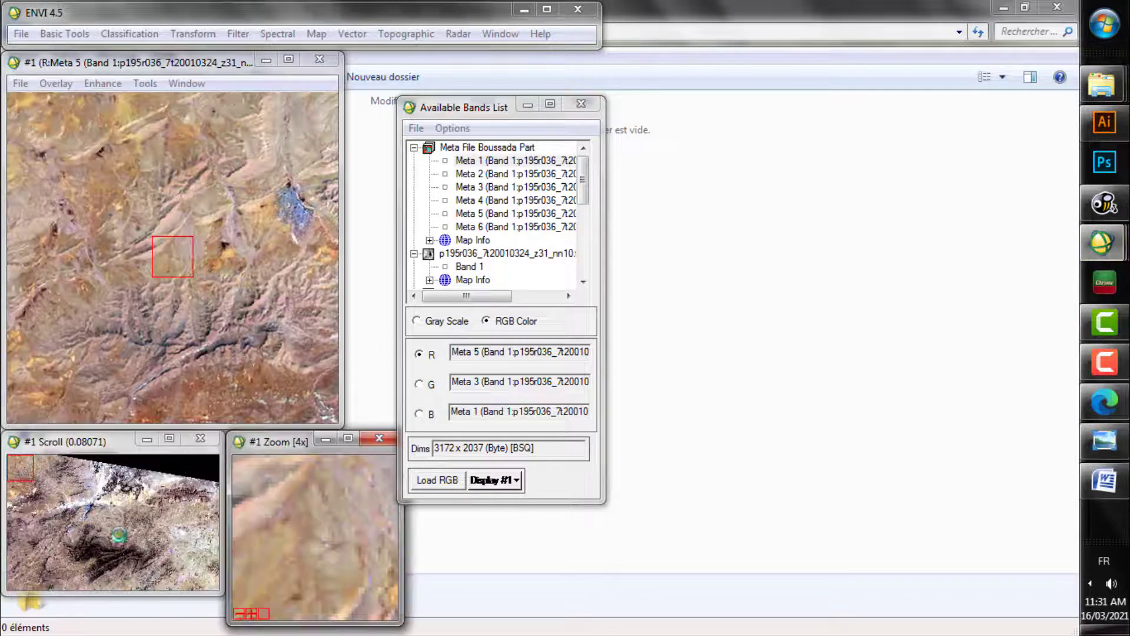
Examine the central and southern relief of the subset composite at full resolution.
{"action": "left_click", "coordinate": [121, 535]}
{"action": "left_click", "coordinate": [102, 552]}
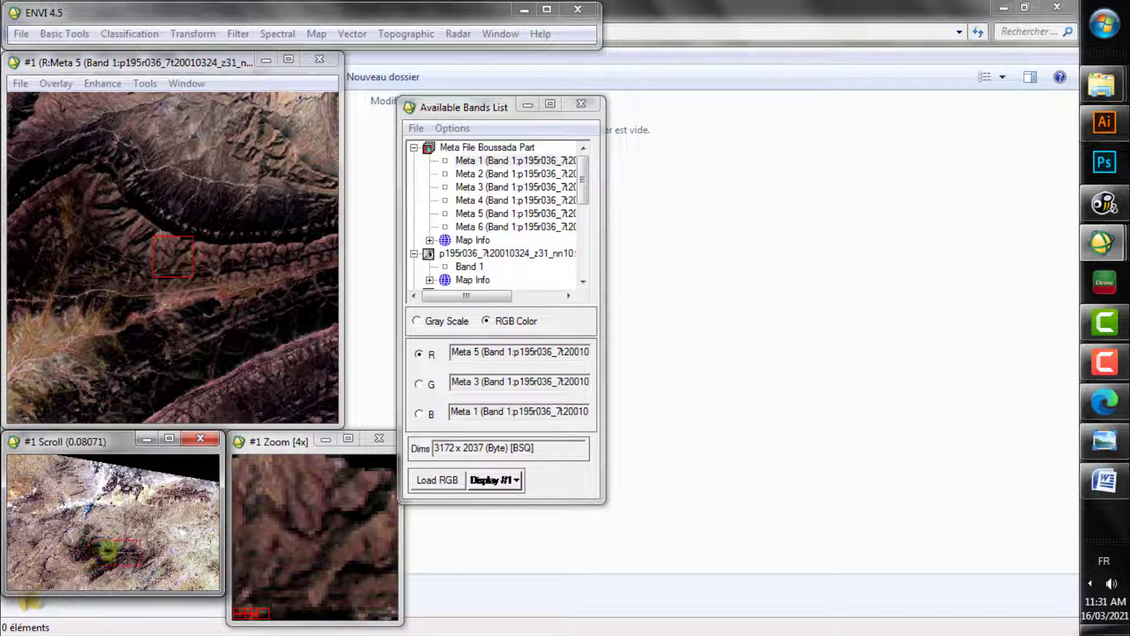
{"action": "left_click", "coordinate": [130, 554]}
{"action": "left_click", "coordinate": [135, 553]}
{"action": "left_click", "coordinate": [136, 546]}
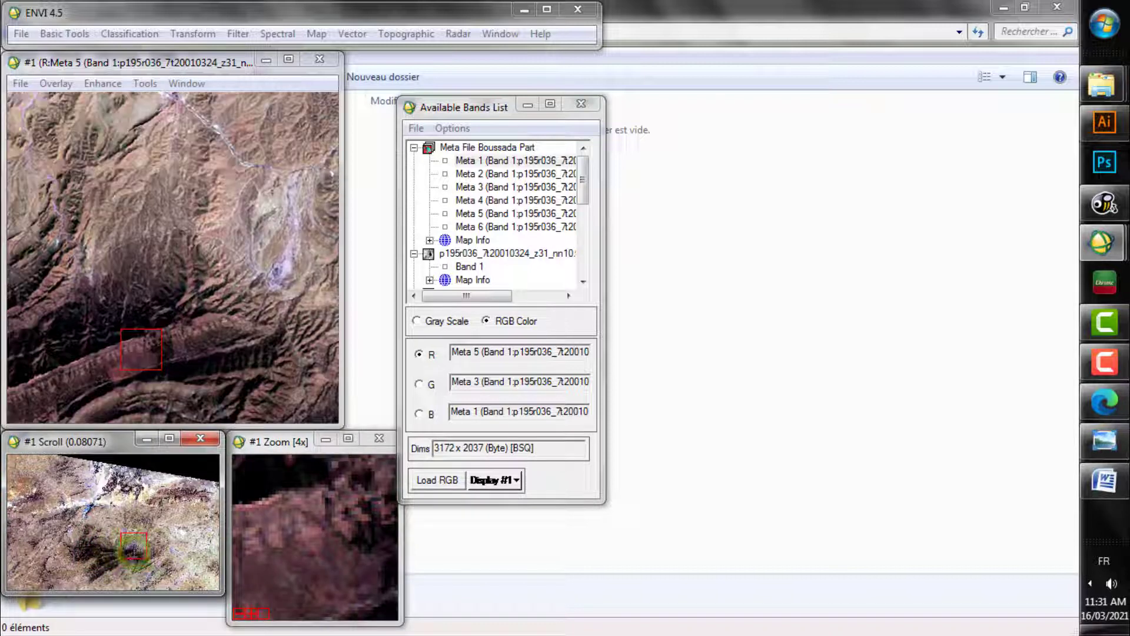
{"action": "left_click", "coordinate": [143, 546]}
{"action": "left_click", "coordinate": [136, 538]}
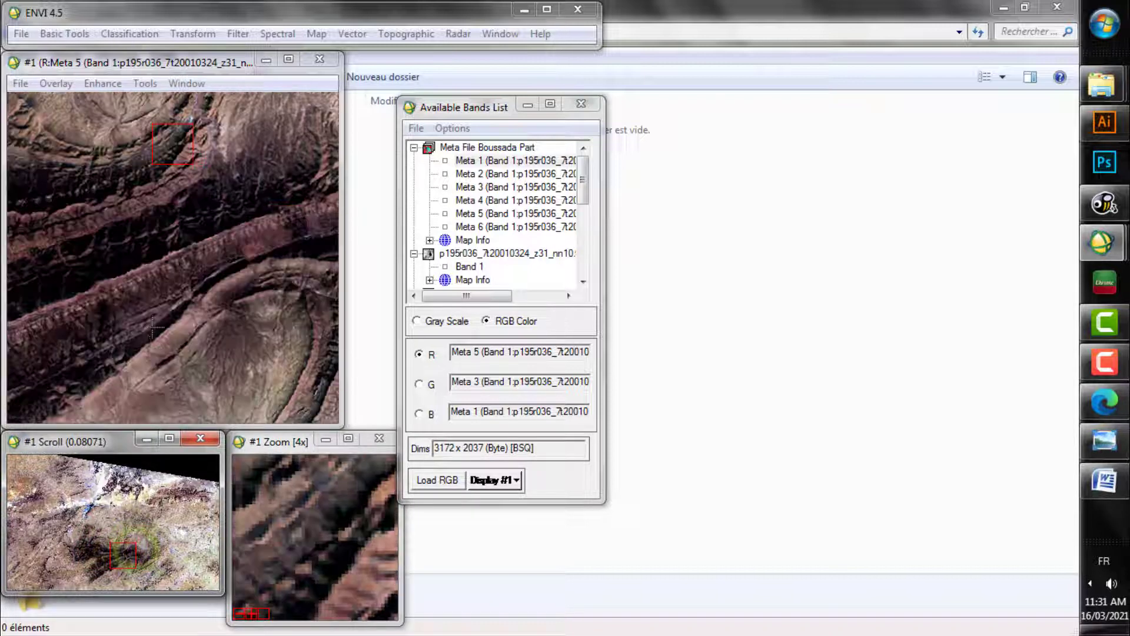
Open an annotation on the composite and place a kilometre scale bar in the image's lower right corner area.
{"action": "left_click_drag", "start_coordinate": [88, 62], "coordinate": [368, 105]}
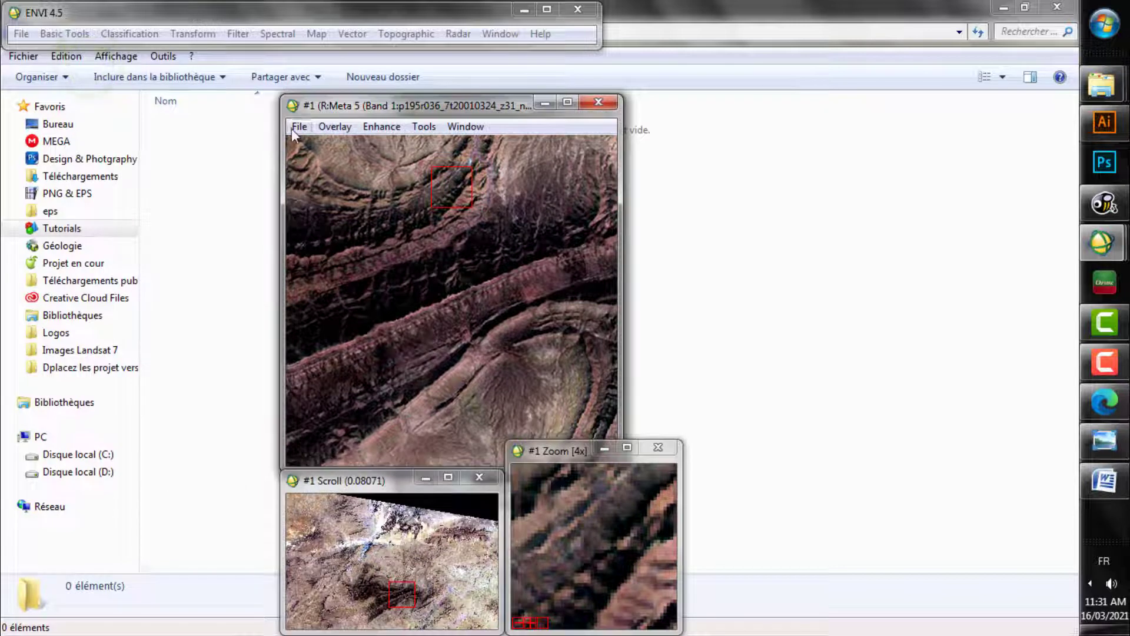
{"action": "left_click", "coordinate": [331, 126]}
{"action": "left_click", "coordinate": [368, 144]}
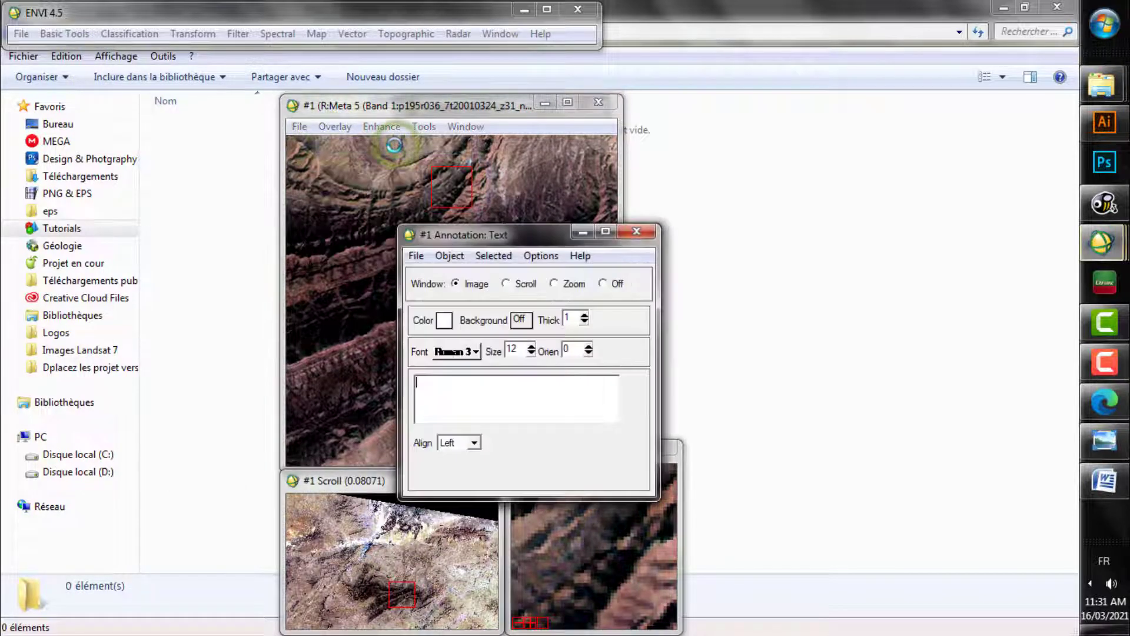
{"action": "left_click_drag", "start_coordinate": [478, 244], "coordinate": [727, 177]}
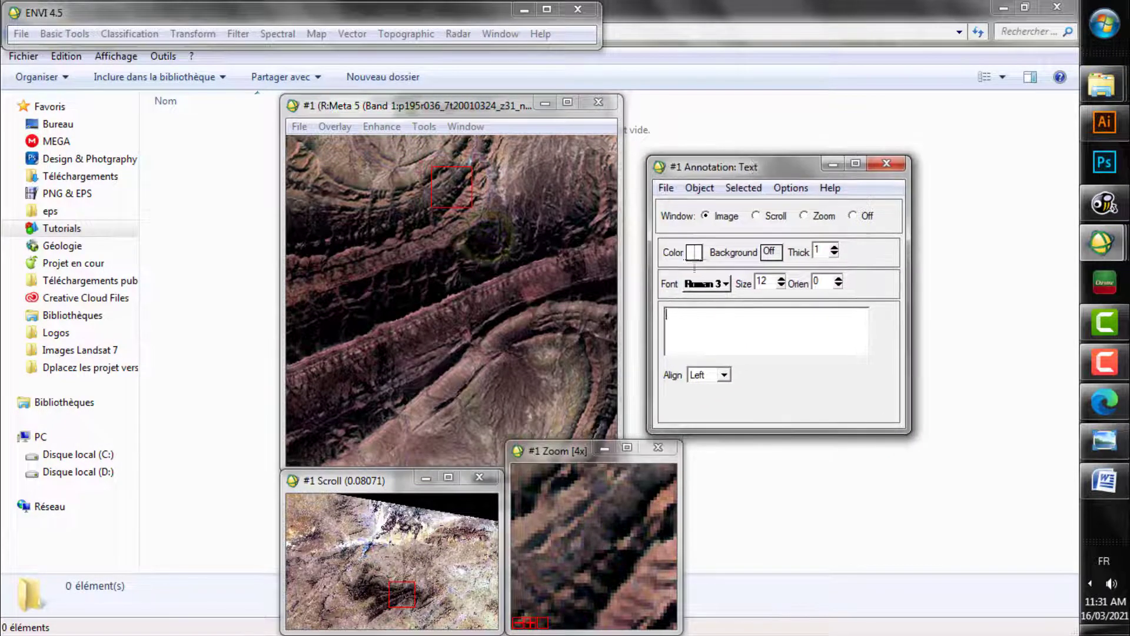
{"action": "left_click", "coordinate": [700, 188]}
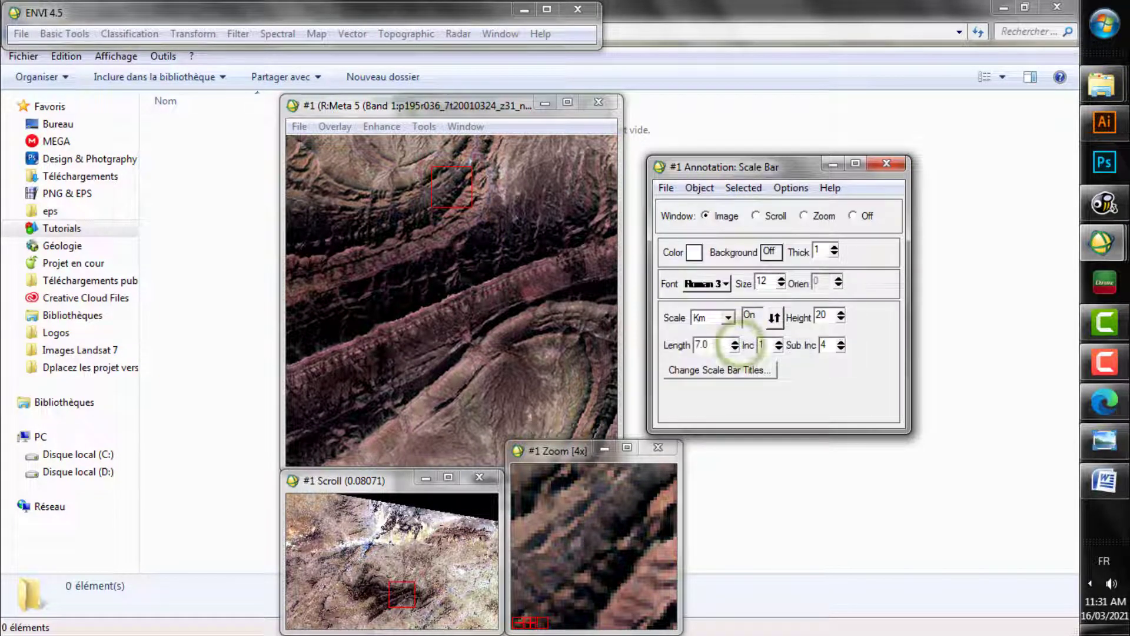
{"action": "left_click", "coordinate": [472, 615]}
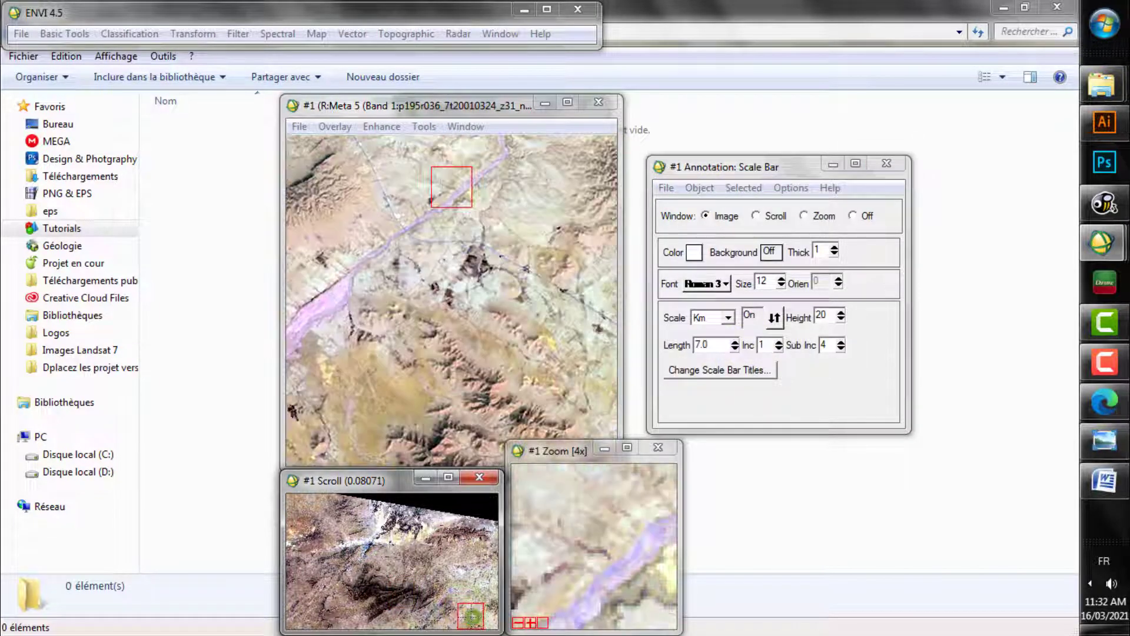
{"action": "left_click", "coordinate": [471, 616]}
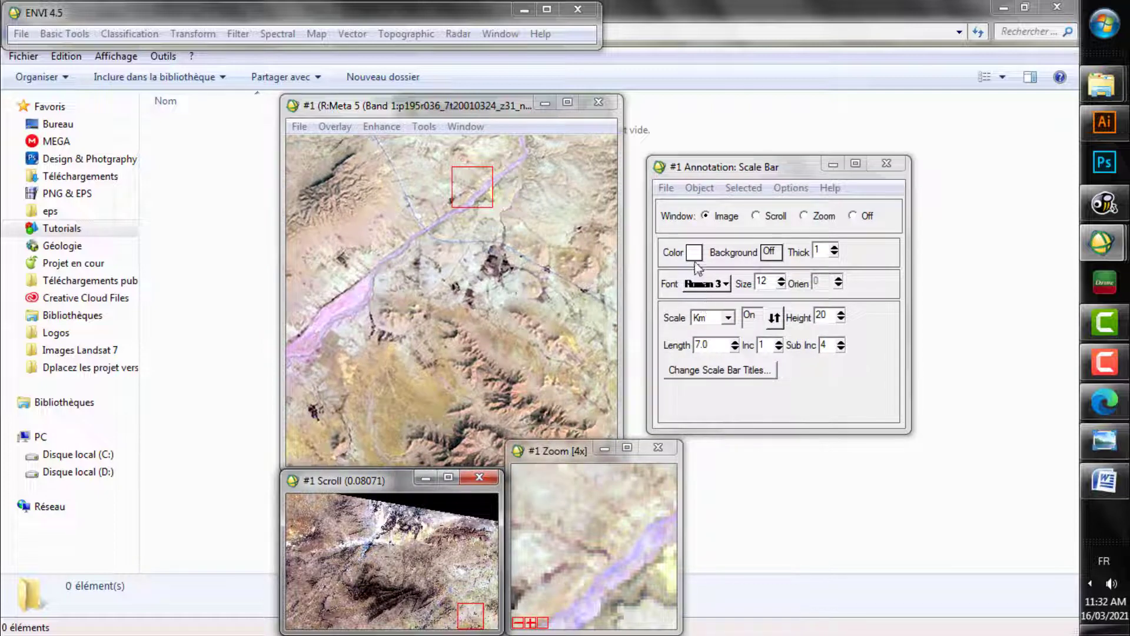
{"action": "left_click", "coordinate": [336, 412]}
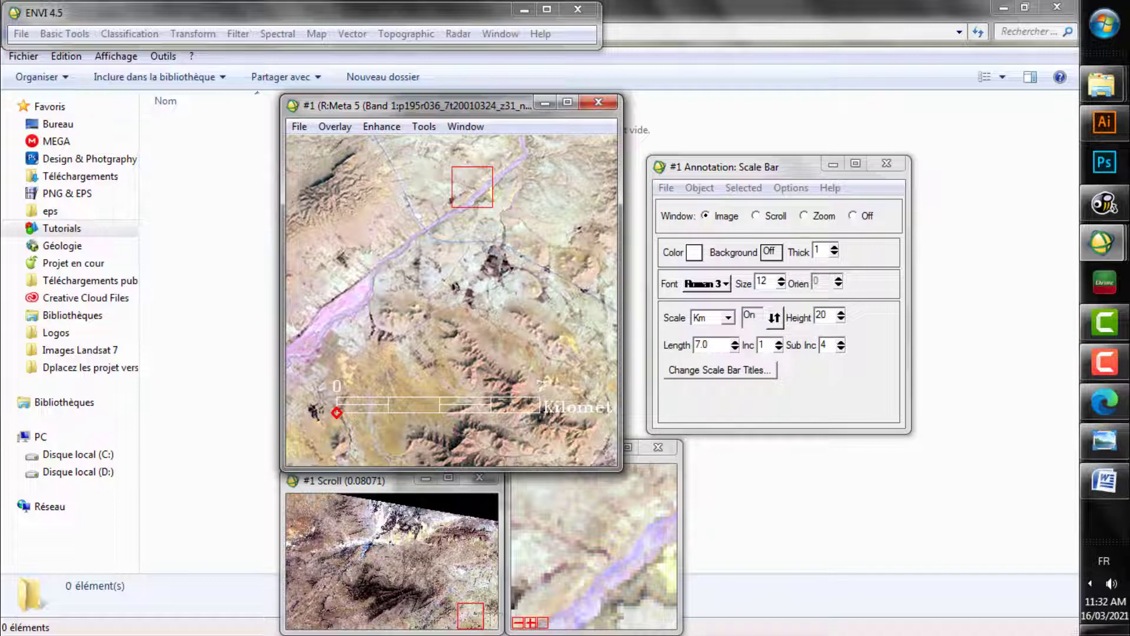
{"action": "left_click", "coordinate": [484, 616]}
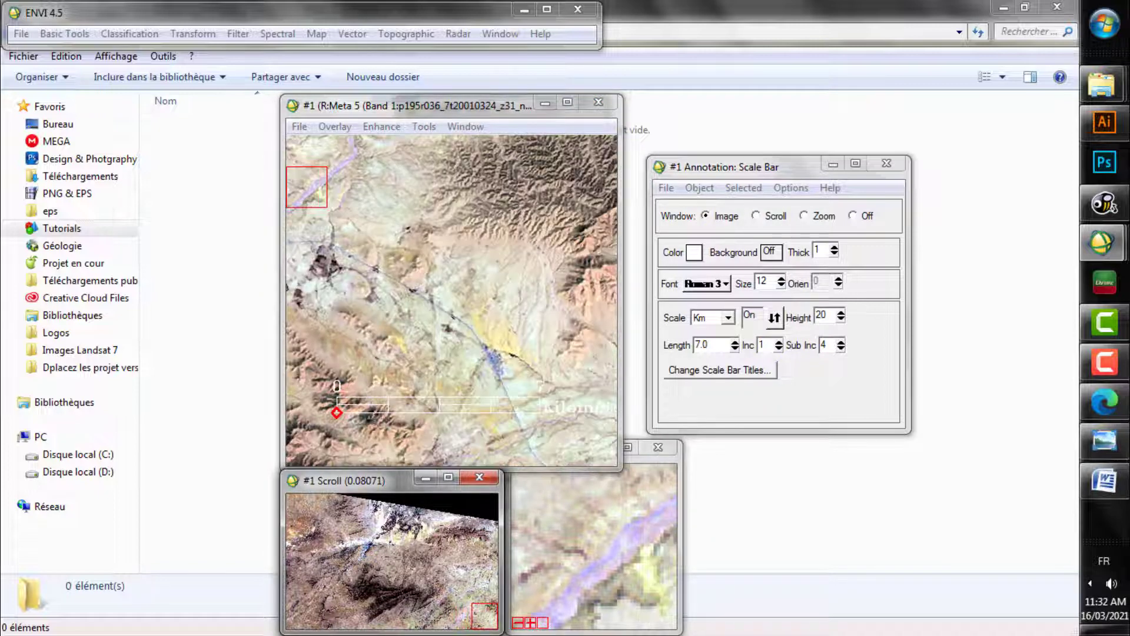
{"action": "left_click_drag", "start_coordinate": [337, 412], "coordinate": [291, 414]}
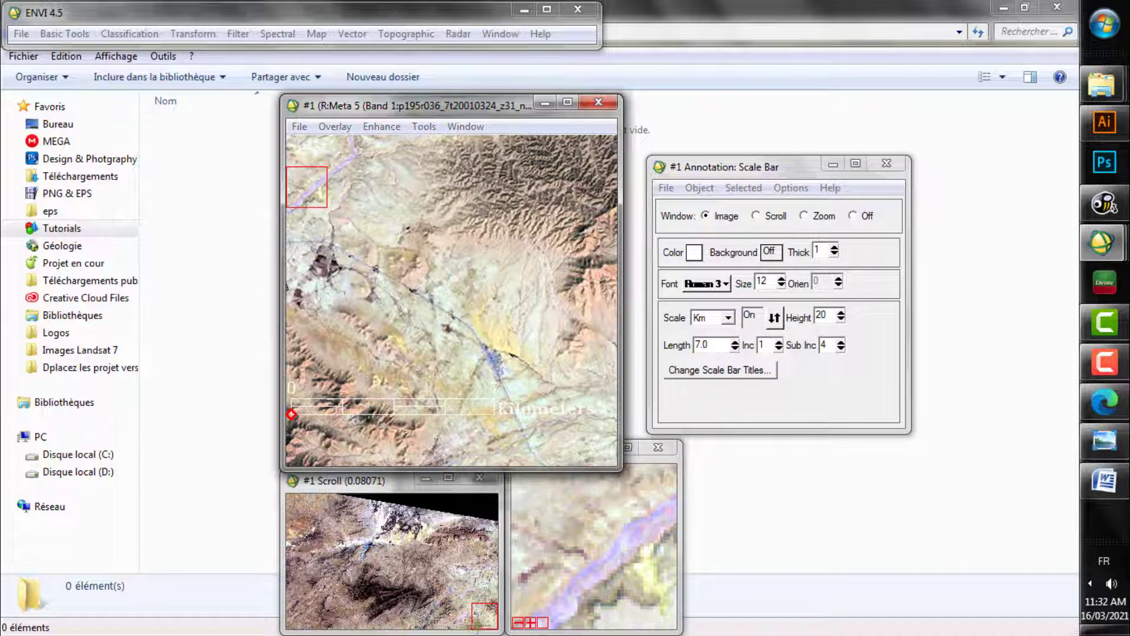
{"action": "left_click", "coordinate": [473, 616]}
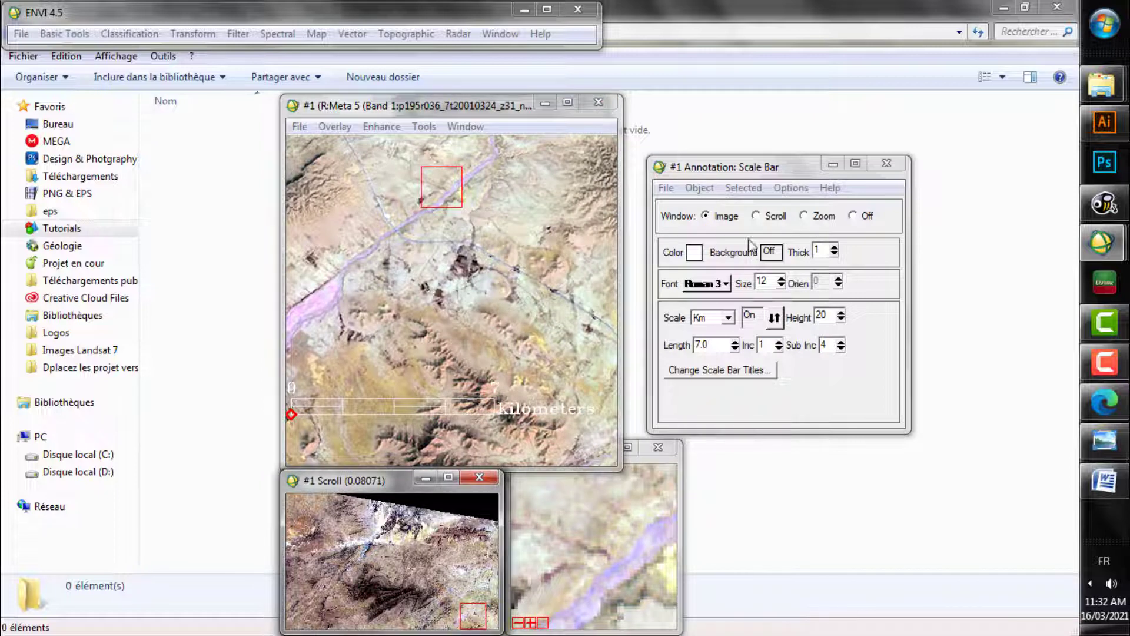
Make the scale bar black with thickness 2 and length 9 km, and fix it in the image.
{"action": "left_click", "coordinate": [695, 252]}
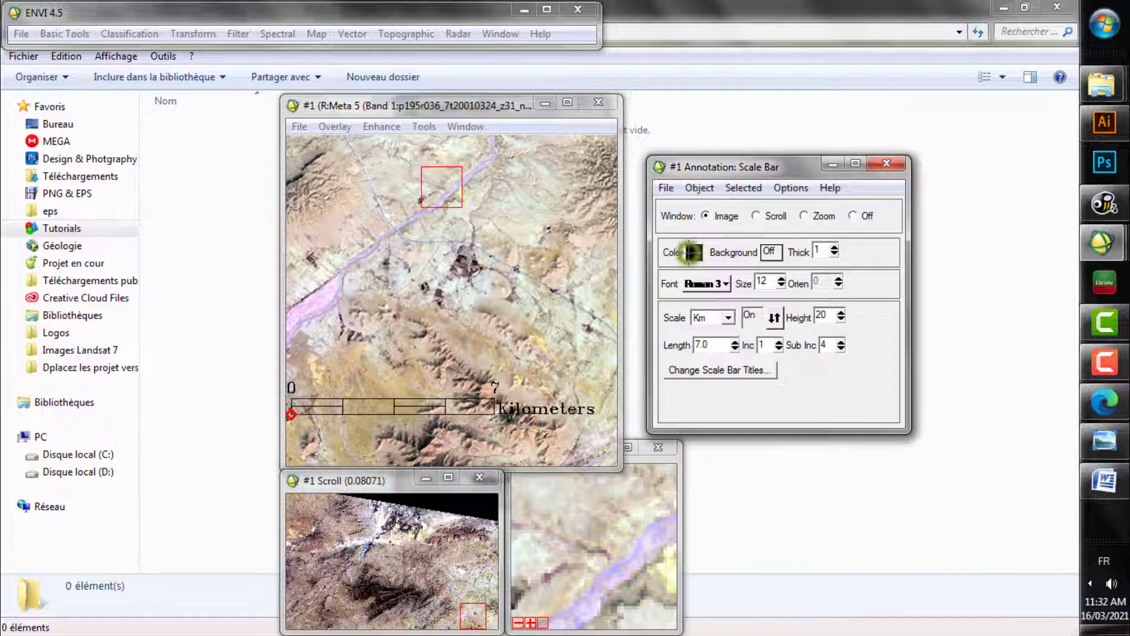
{"action": "left_click", "coordinate": [834, 247]}
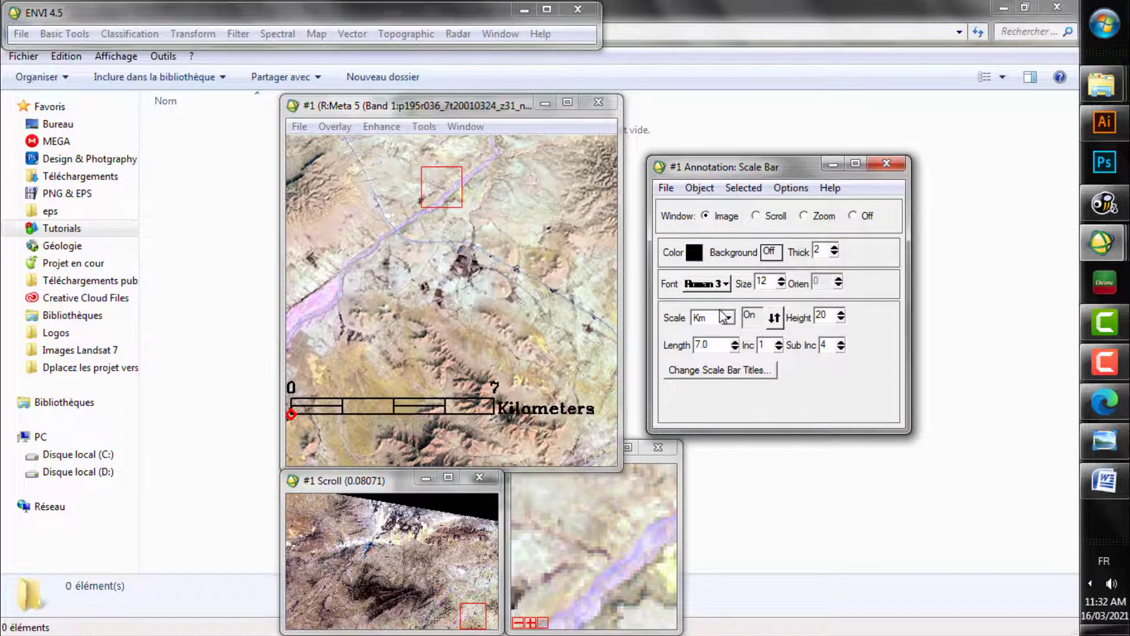
{"action": "left_click", "coordinate": [734, 342]}
{"action": "left_click", "coordinate": [734, 342]}
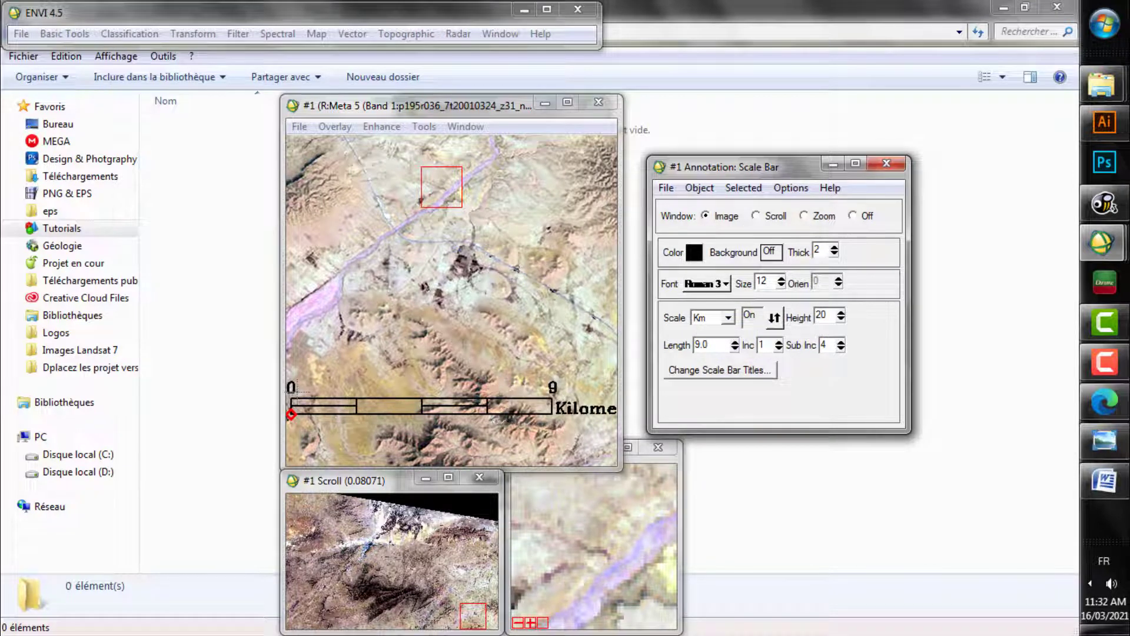
{"action": "right_click", "coordinate": [459, 405]}
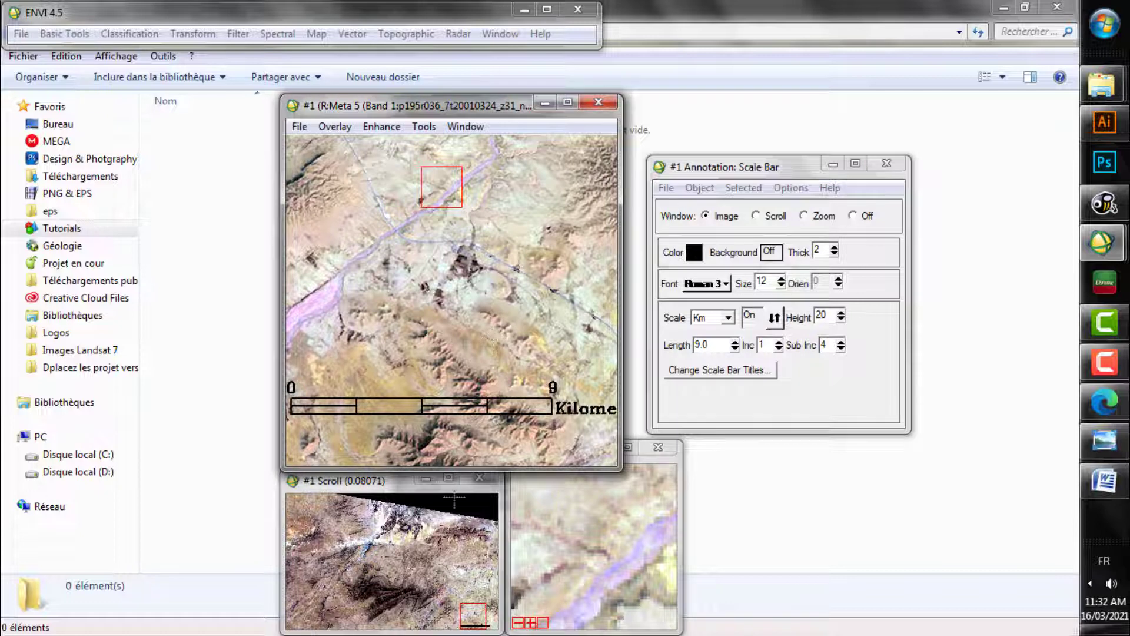
Place the compass rose from the ENVI Symbols font in the image's upper left corner area.
{"action": "left_click_drag", "start_coordinate": [471, 615], "coordinate": [299, 512]}
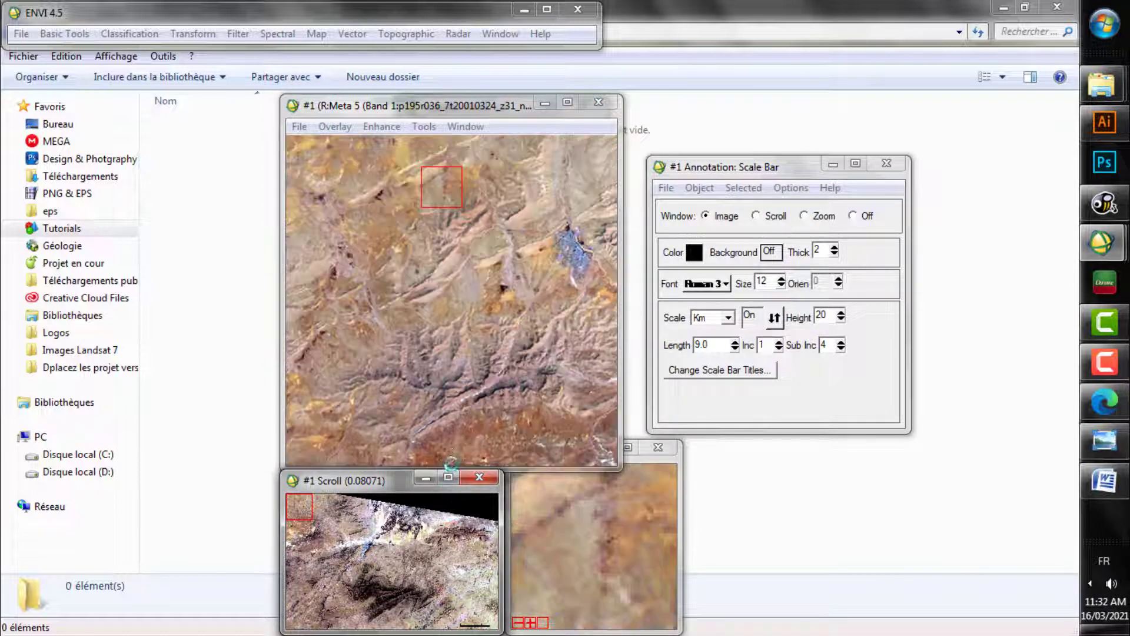
{"action": "left_click", "coordinate": [706, 188]}
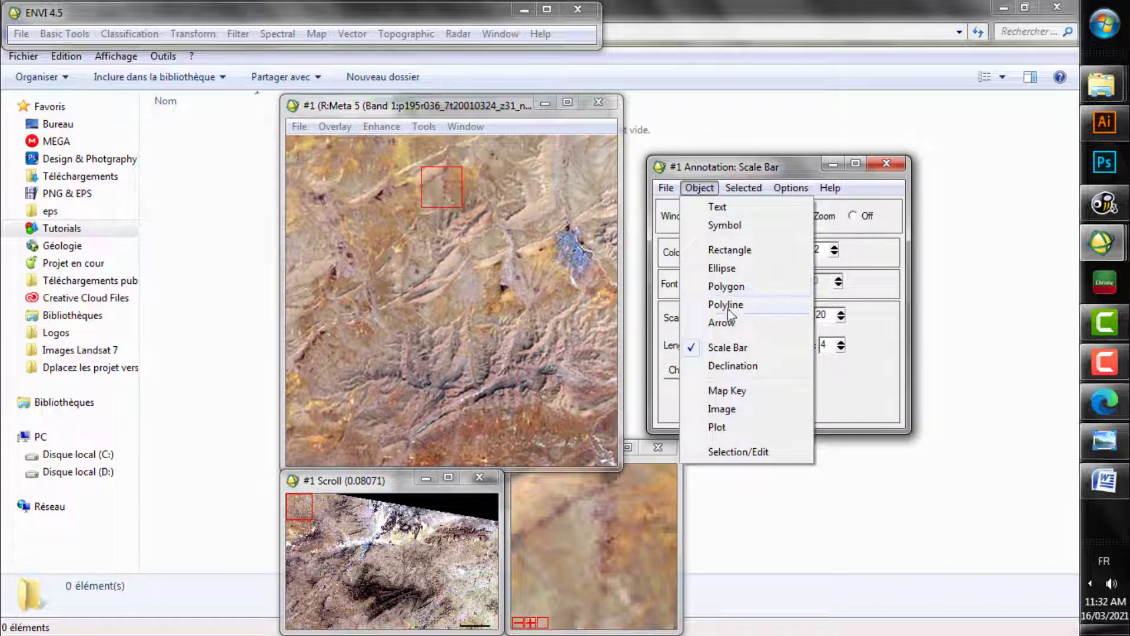
{"action": "left_click", "coordinate": [729, 227]}
{"action": "left_click", "coordinate": [698, 284]}
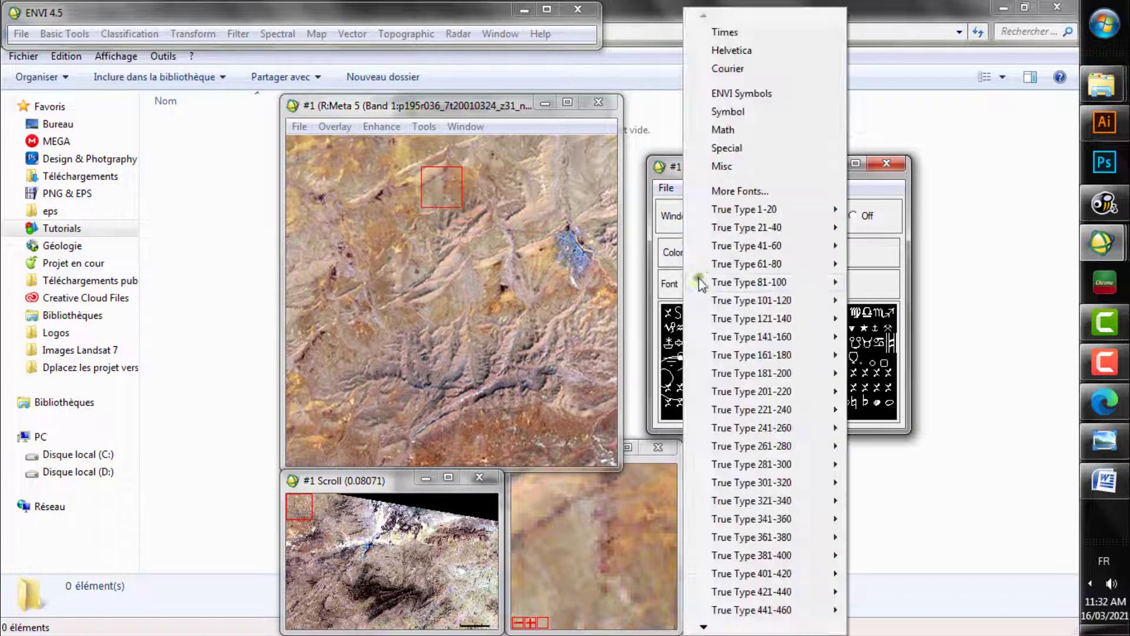
{"action": "left_click", "coordinate": [757, 97]}
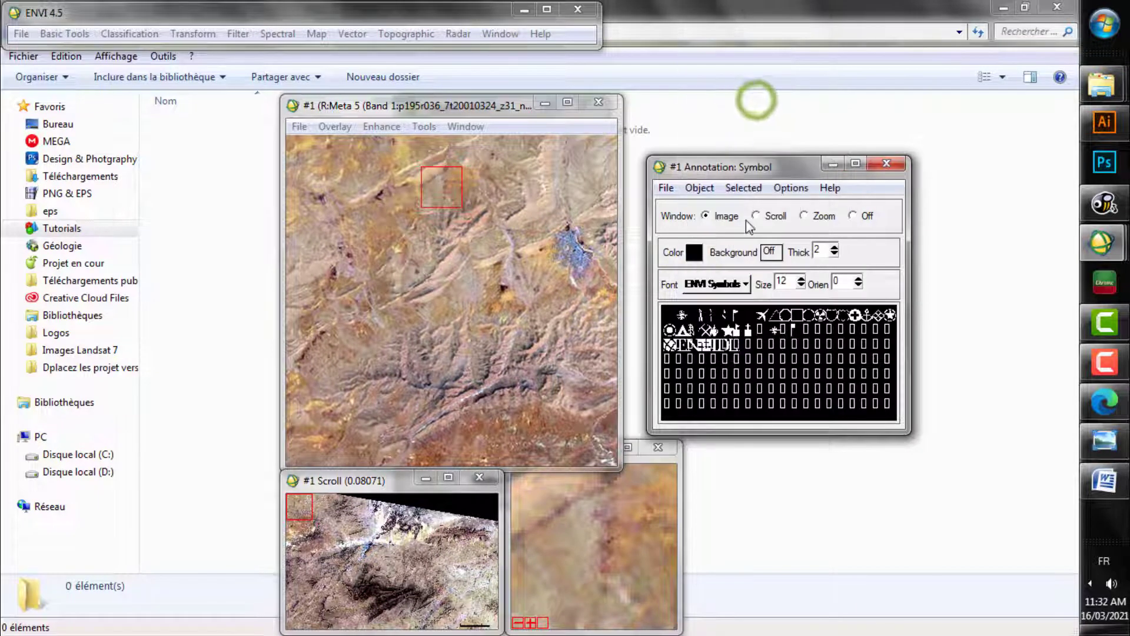
{"action": "left_click", "coordinate": [682, 315]}
{"action": "left_click", "coordinate": [355, 203]}
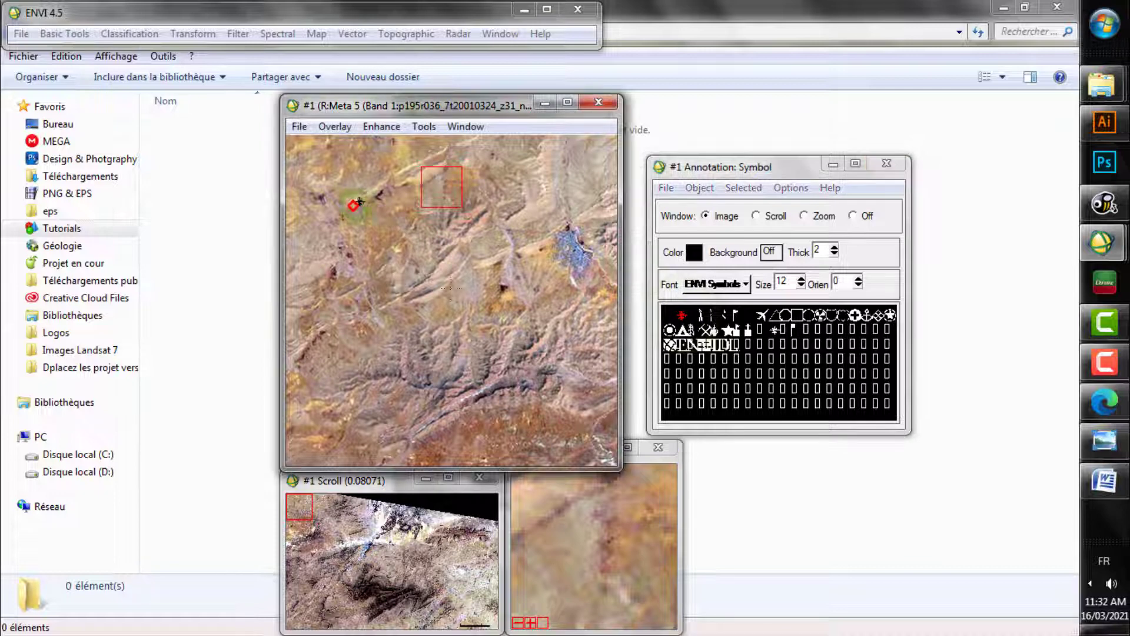
Set the compass rose to size 200 and thickness 3, reposition it in the image's upper left corner area and fix it.
{"action": "double_click", "coordinate": [782, 281]}
{"action": "type", "text": "200"}
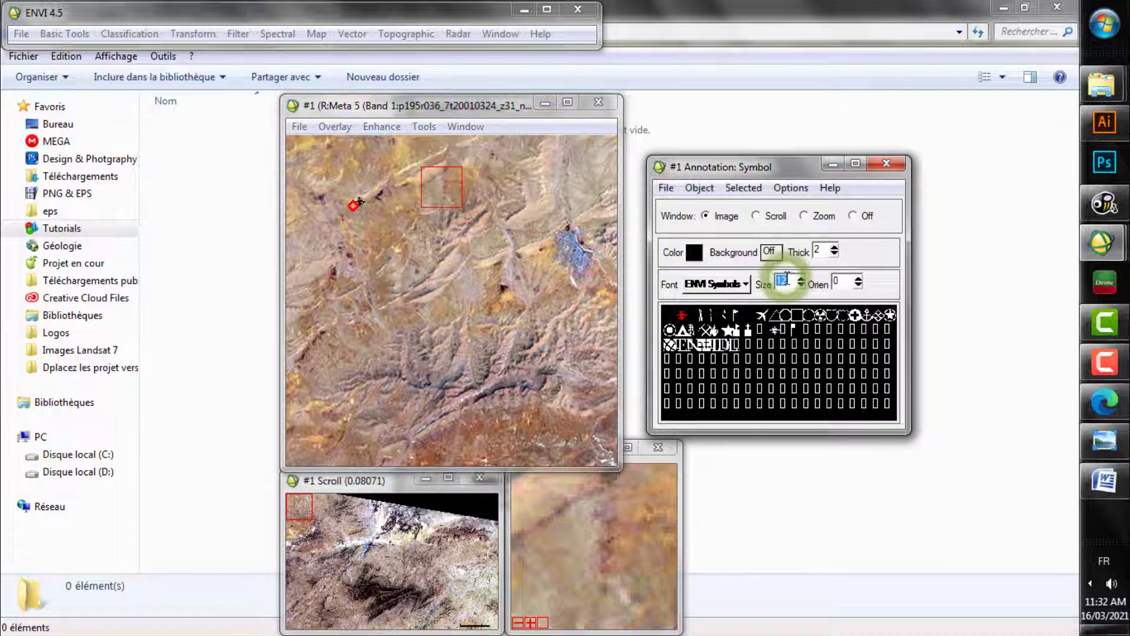
{"action": "key", "text": "Return"}
{"action": "mouse_move", "coordinate": [353, 206]}
{"action": "left_mouse_down"}
{"action": "mouse_move", "coordinate": [368, 253]}
{"action": "mouse_move", "coordinate": [357, 314]}
{"action": "mouse_move", "coordinate": [324, 342]}
{"action": "left_mouse_up"}
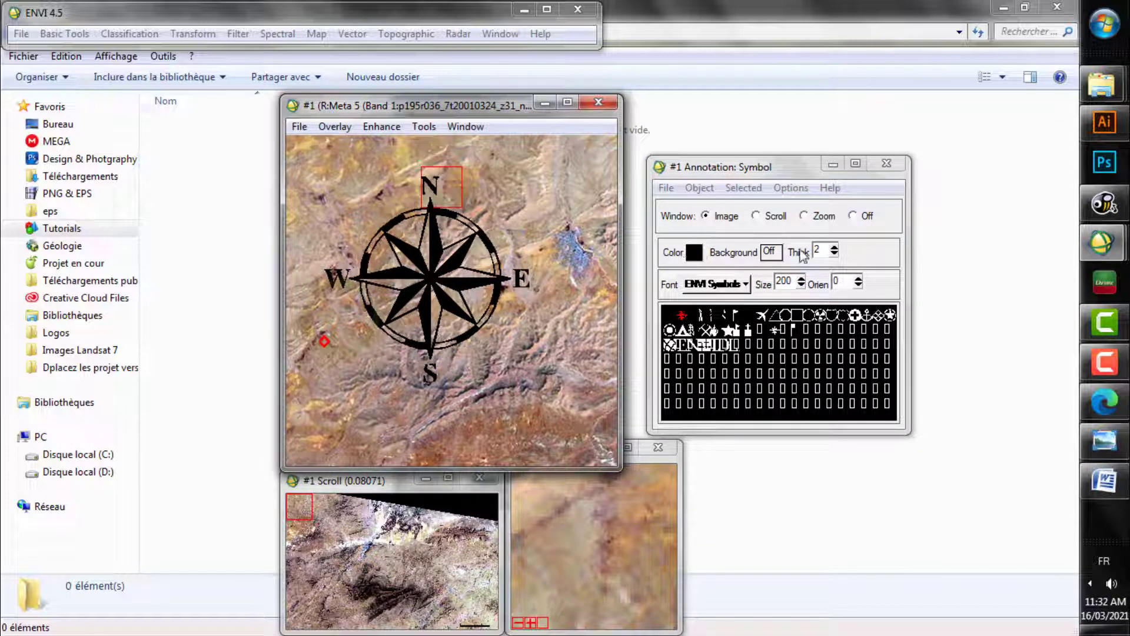
{"action": "left_click", "coordinate": [834, 248]}
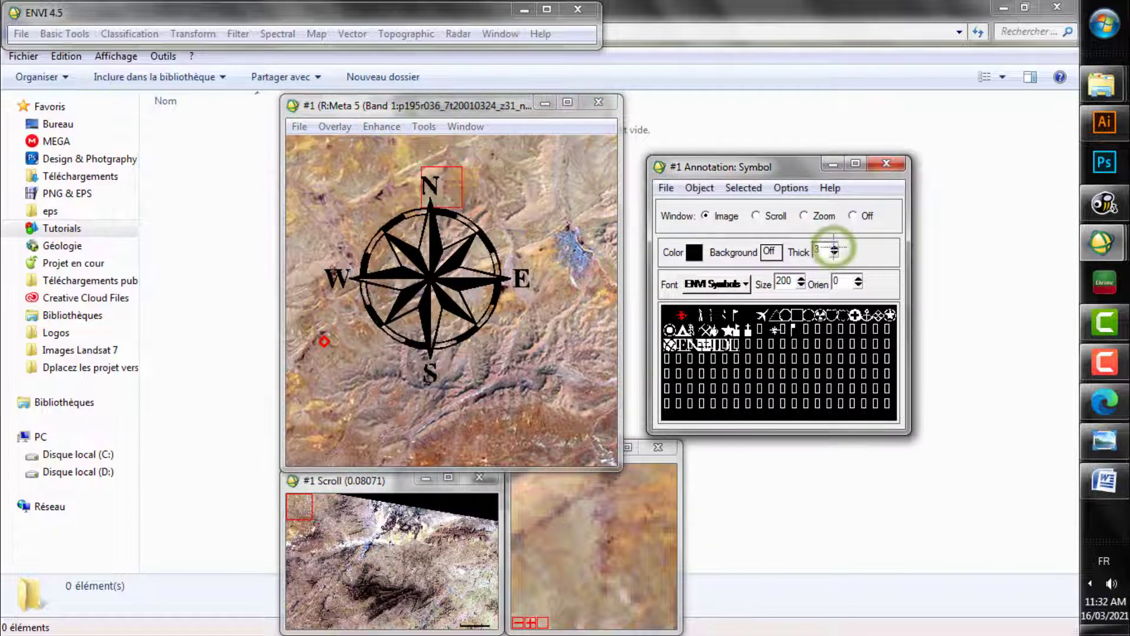
{"action": "left_click", "coordinate": [408, 281]}
{"action": "mouse_move", "coordinate": [408, 281]}
{"action": "left_mouse_down"}
{"action": "mouse_move", "coordinate": [329, 321]}
{"action": "mouse_move", "coordinate": [329, 365]}
{"action": "mouse_move", "coordinate": [314, 347]}
{"action": "left_mouse_up"}
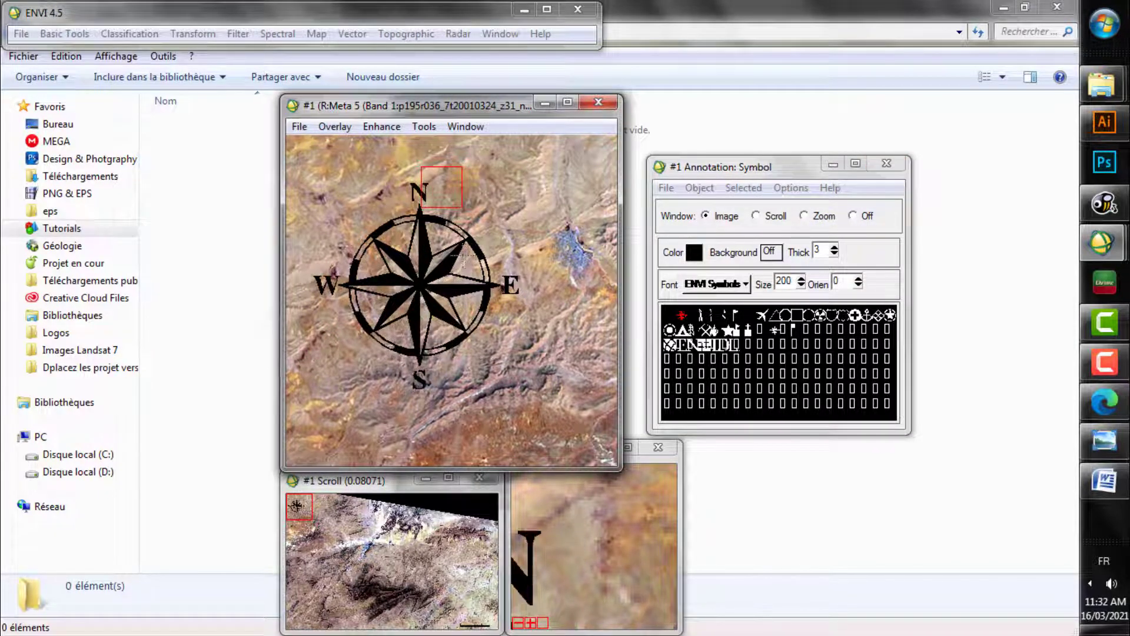
Save the annotation to the Résultat folder under the file name Annotation Part.
{"action": "left_click", "coordinate": [314, 128]}
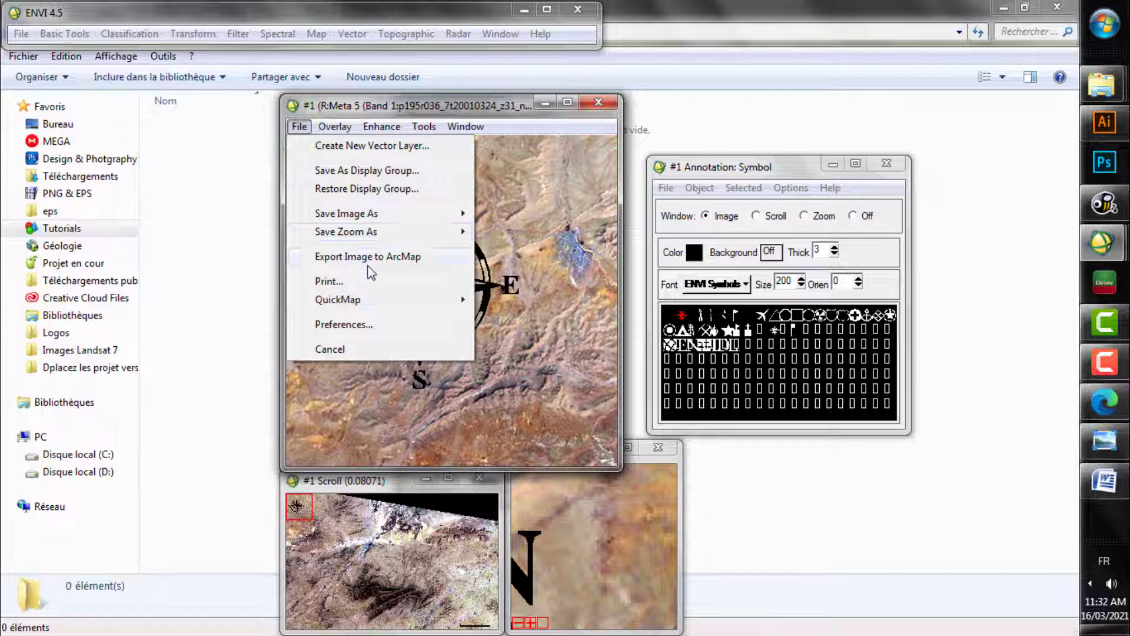
{"action": "left_click", "coordinate": [745, 176]}
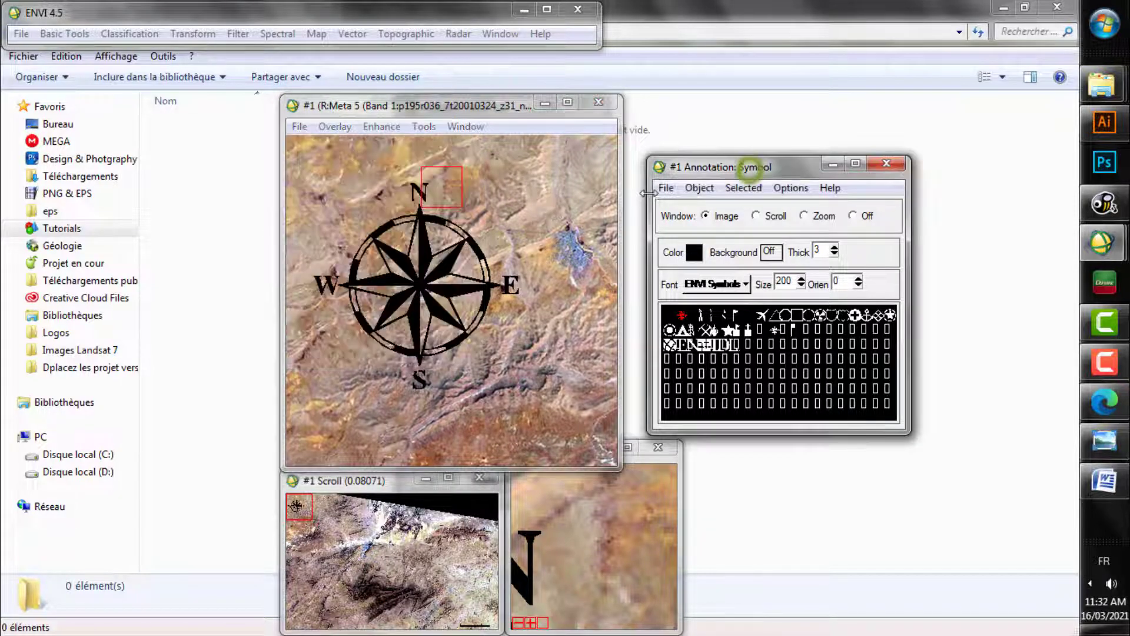
{"action": "left_click", "coordinate": [666, 187]}
{"action": "left_click", "coordinate": [722, 207]}
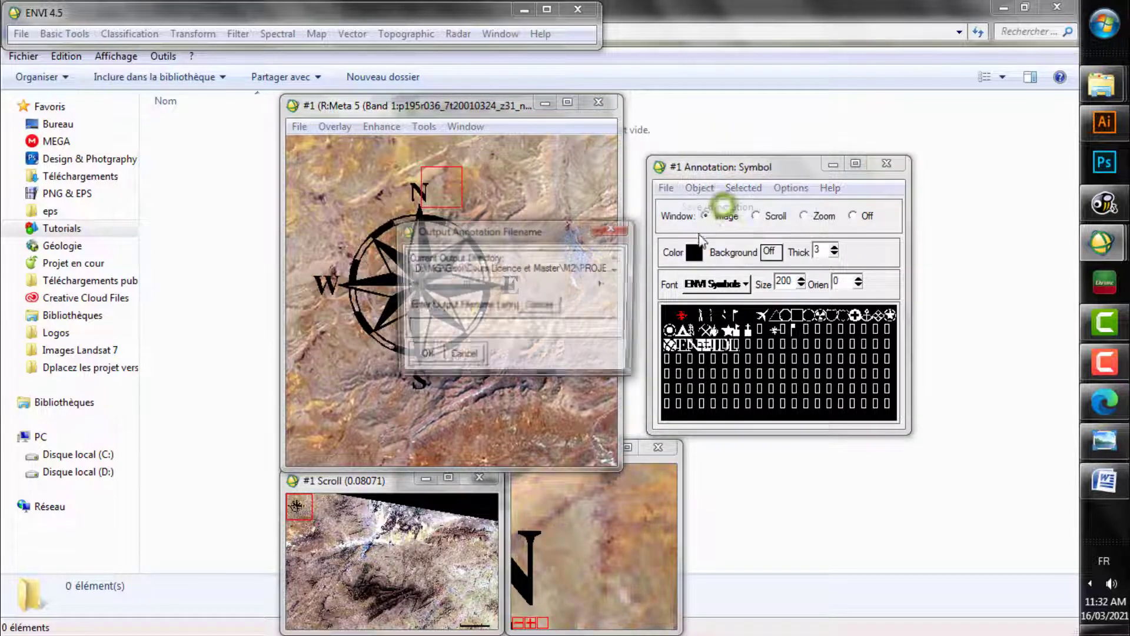
{"action": "left_click", "coordinate": [539, 305]}
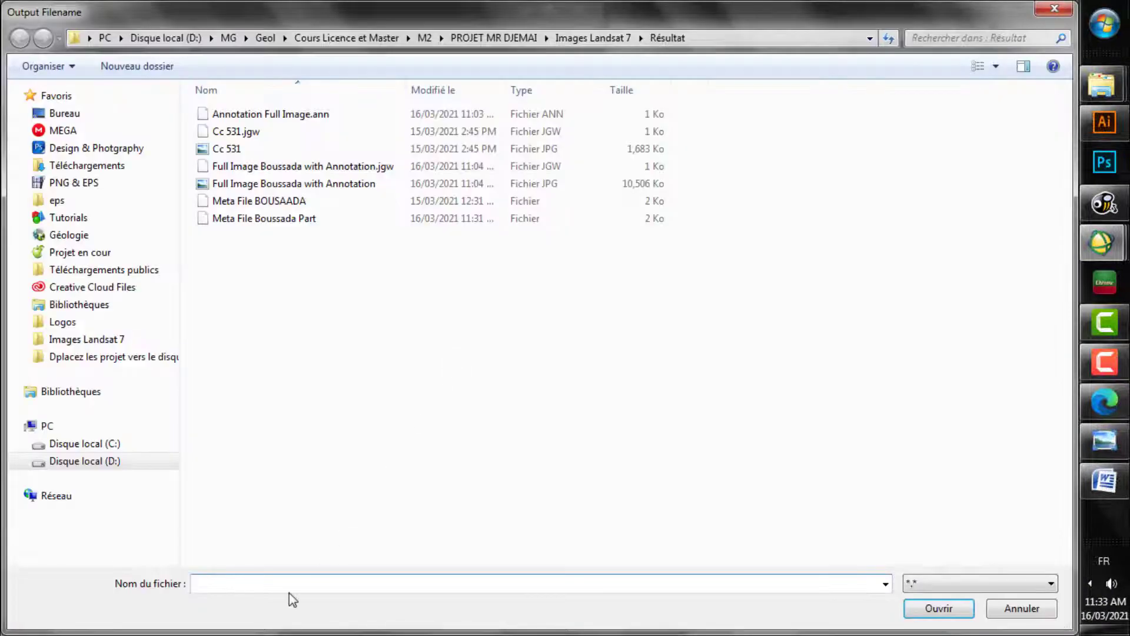
{"action": "left_click", "coordinate": [291, 583]}
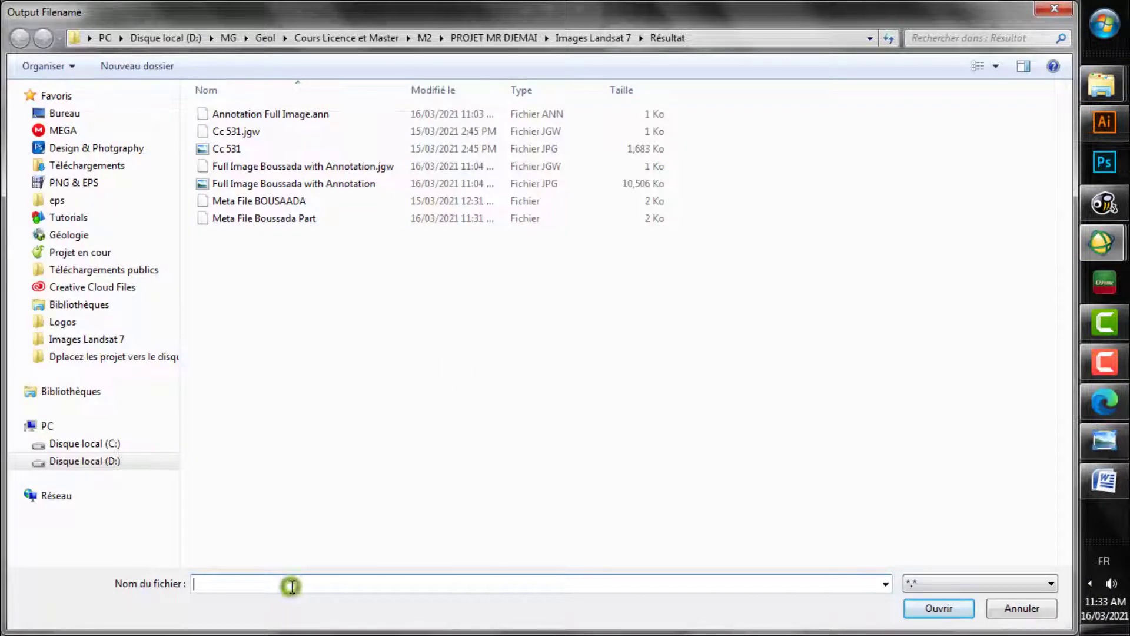
{"action": "type", "text": "Annotat"}
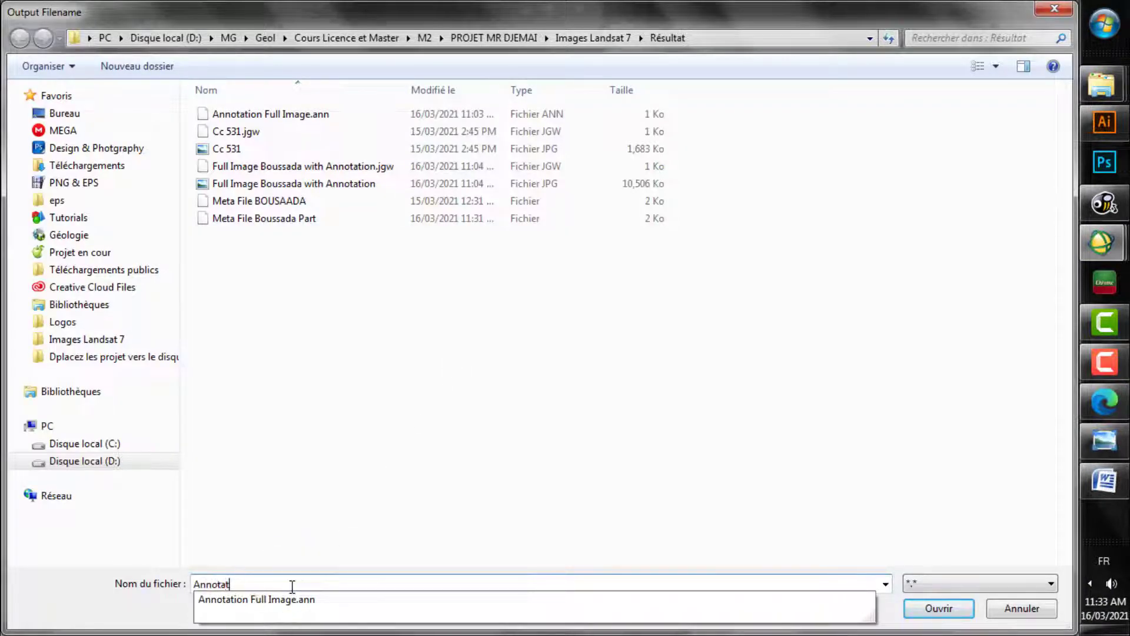
{"action": "type", "text": "ion Part"}
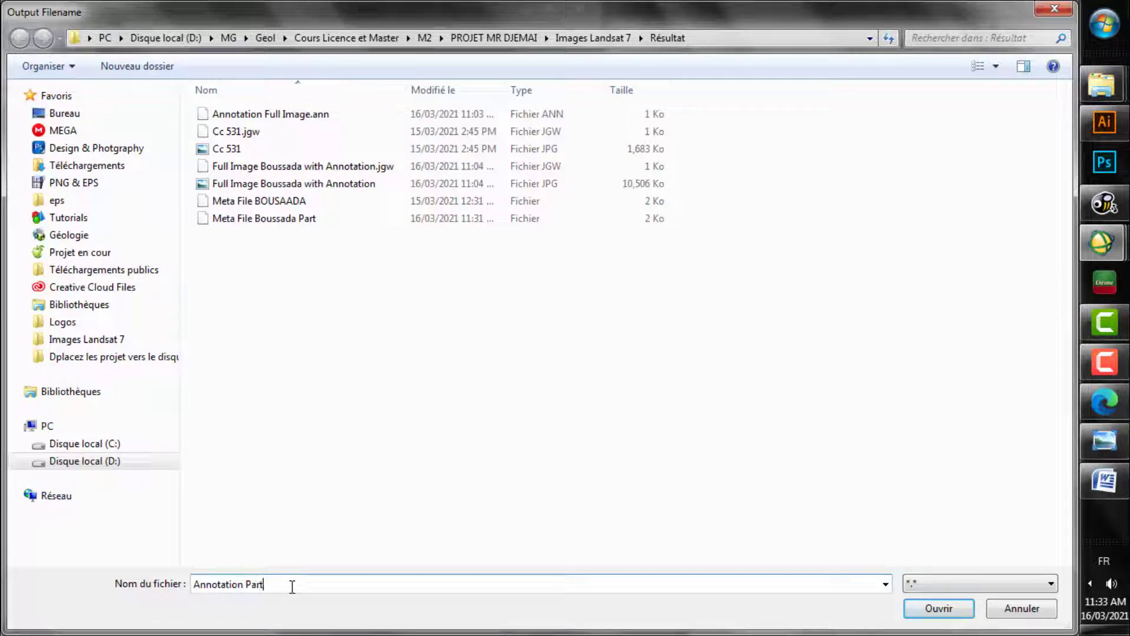
{"action": "left_click", "coordinate": [937, 609]}
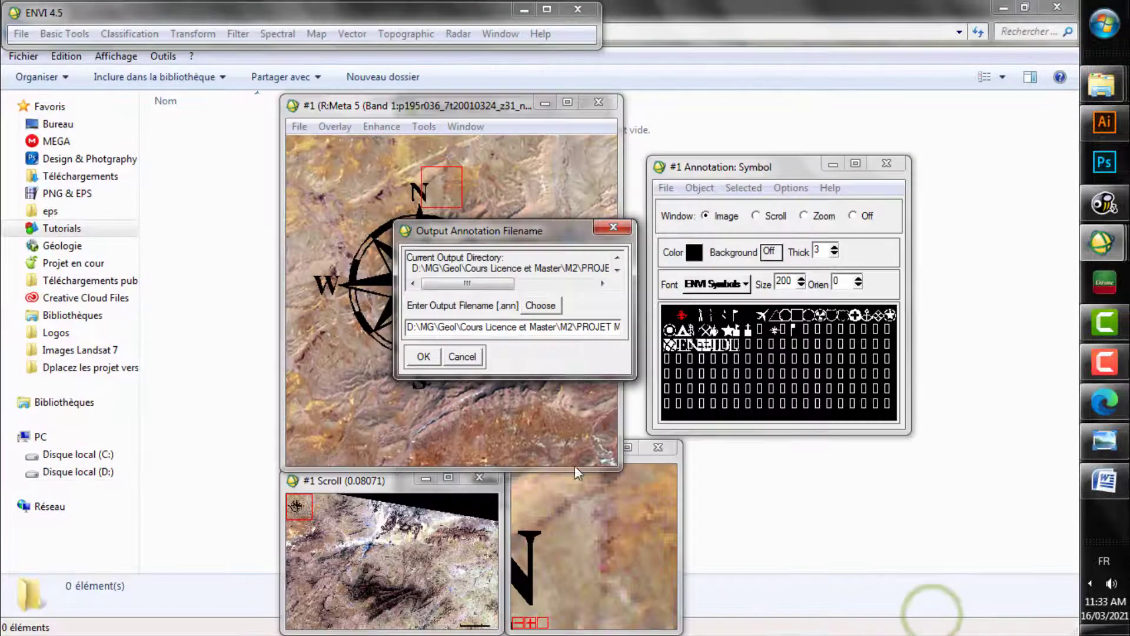
{"action": "left_click", "coordinate": [423, 356]}
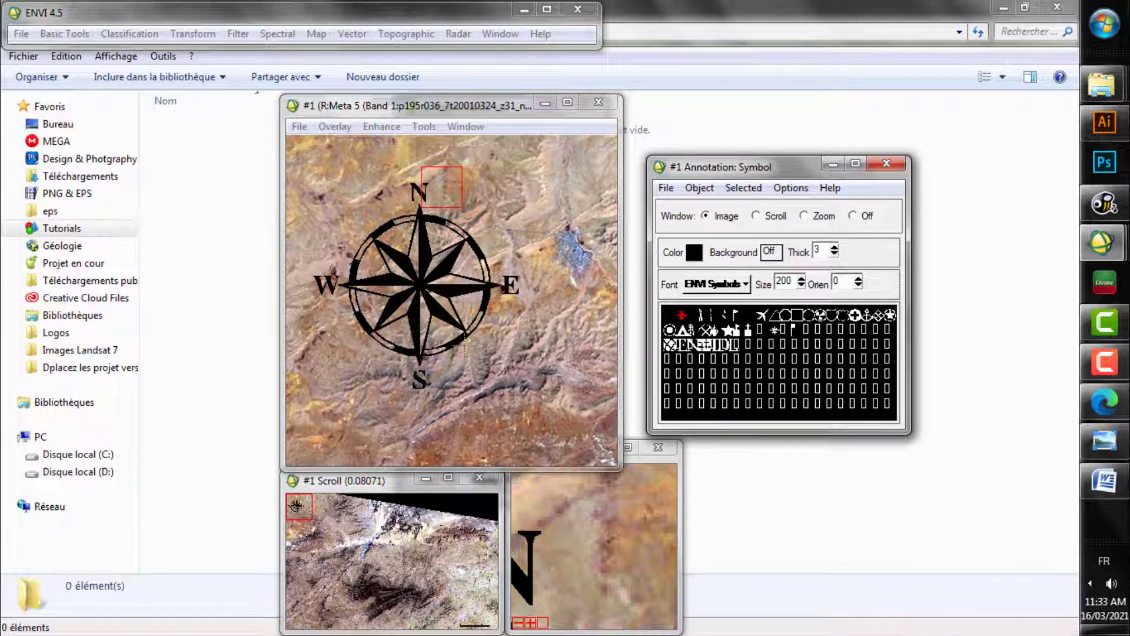
Start saving the annotated display as an image file and set its output file type to JPEG.
{"action": "left_click", "coordinate": [299, 126]}
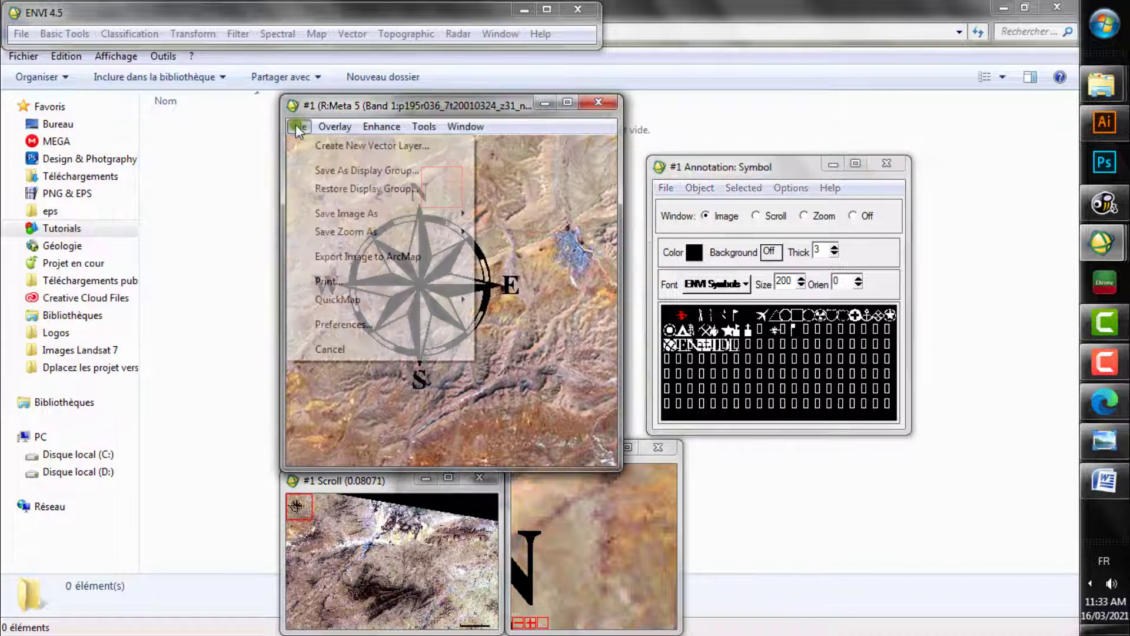
{"action": "left_click", "coordinate": [386, 213]}
{"action": "left_click", "coordinate": [539, 232]}
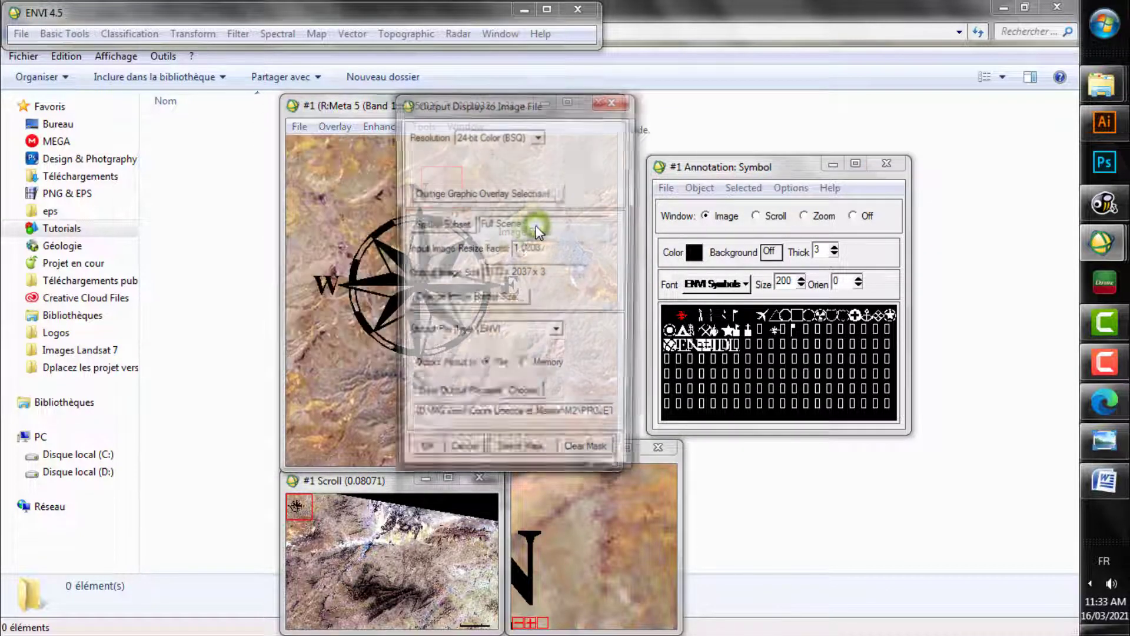
{"action": "left_click", "coordinate": [540, 333]}
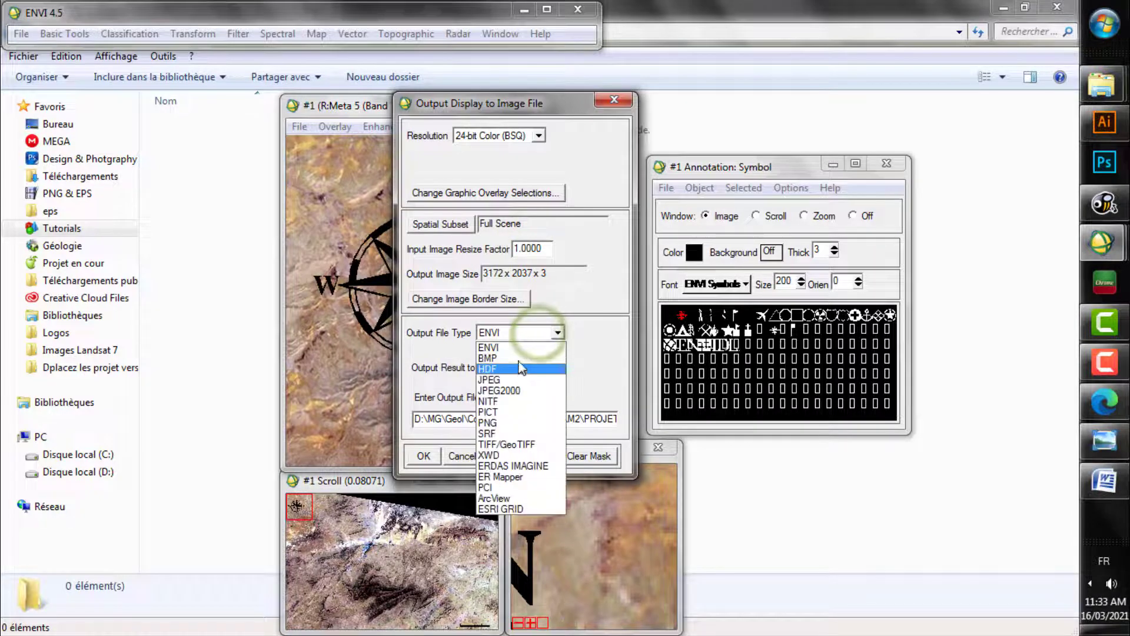
{"action": "left_click", "coordinate": [514, 380]}
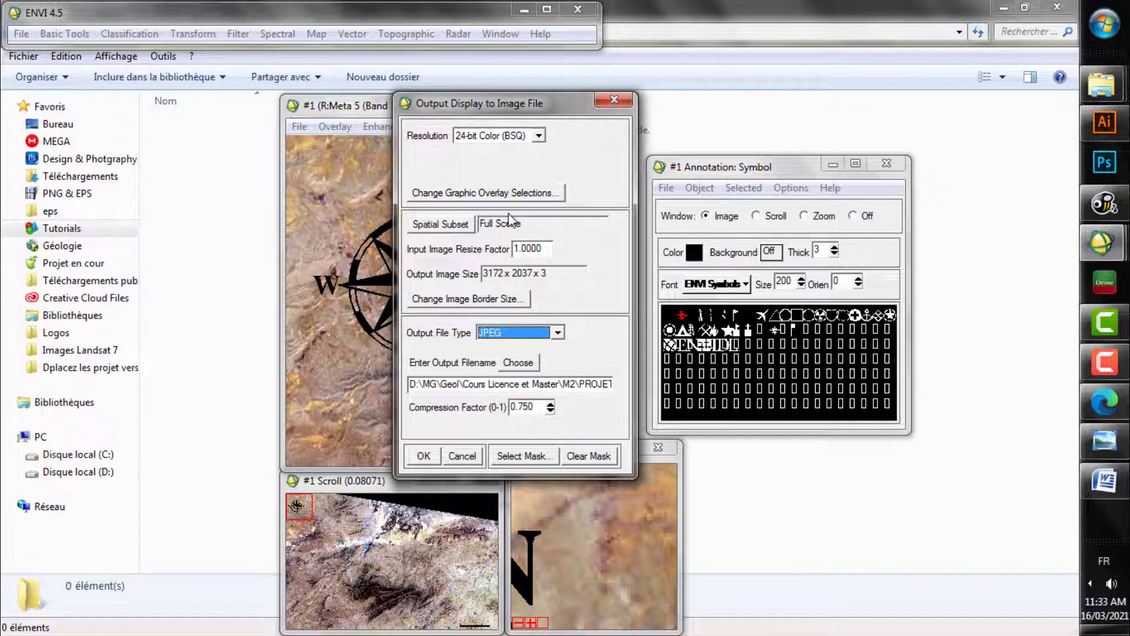
Name the JPEG output CC 531 Annot in the Résultat folder and export the full scene.
{"action": "left_click", "coordinate": [517, 364]}
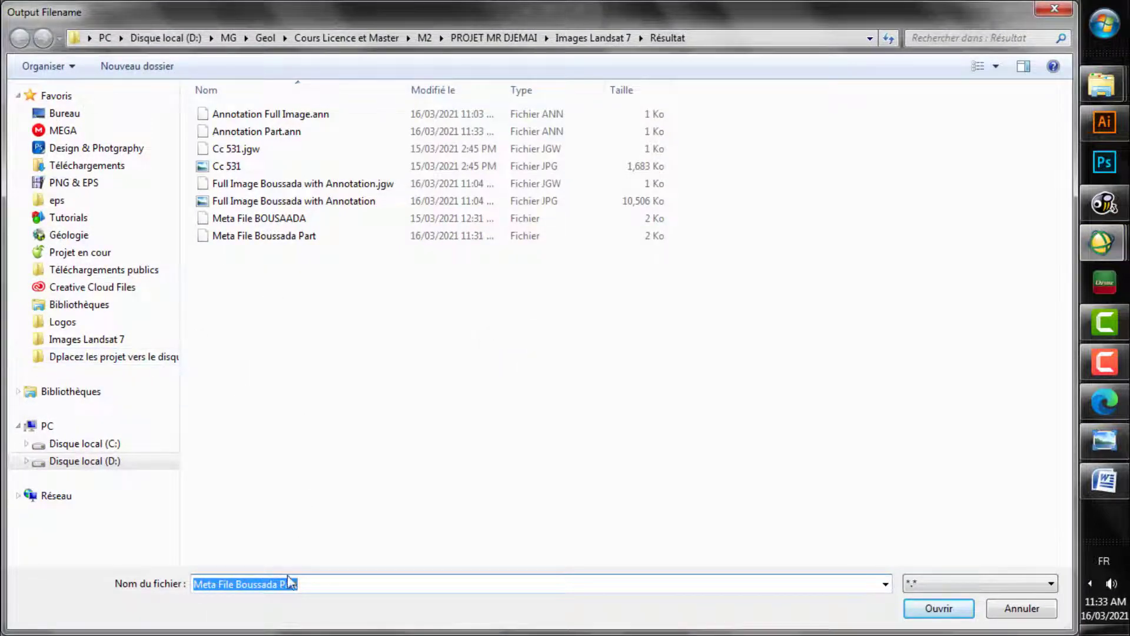
{"action": "double_click", "coordinate": [307, 585]}
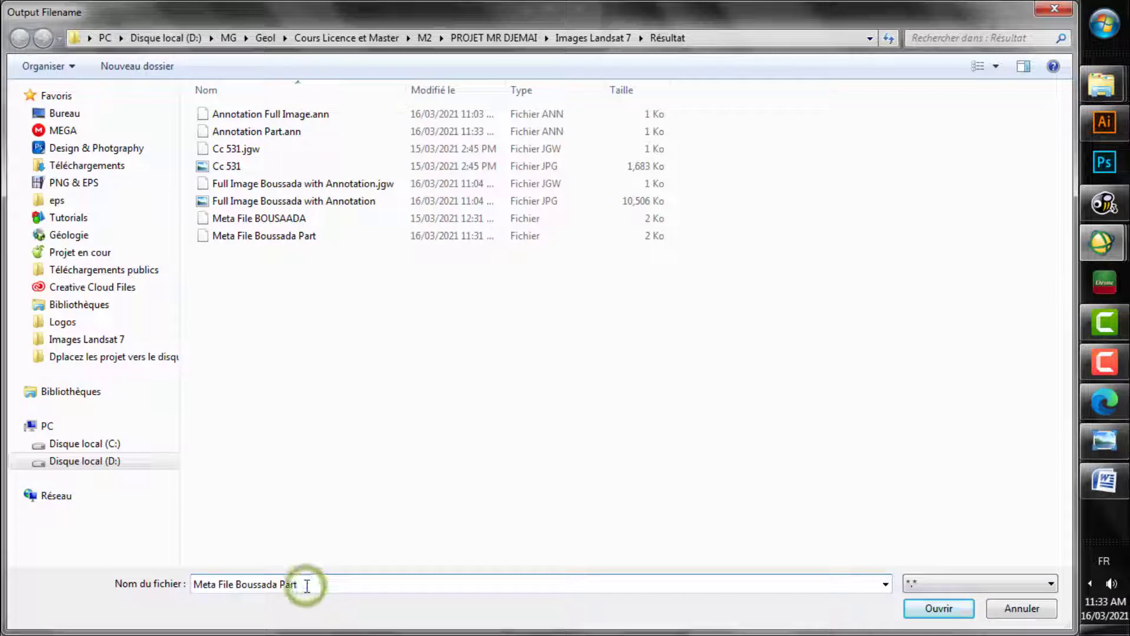
{"action": "left_click", "coordinate": [307, 585]}
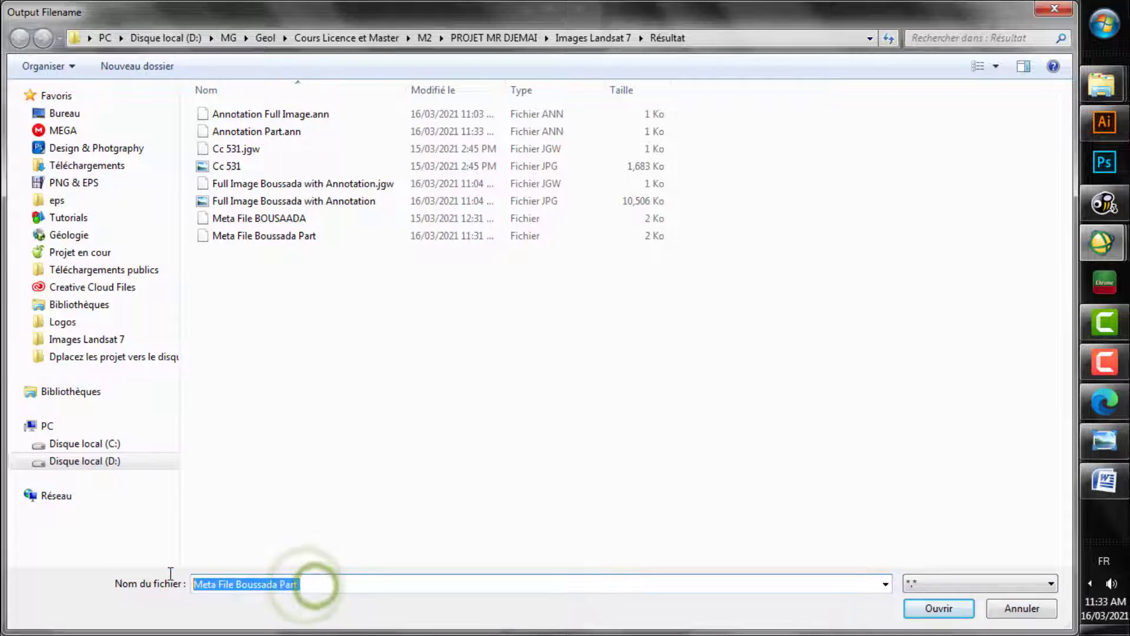
{"action": "type", "text": "CC 53"}
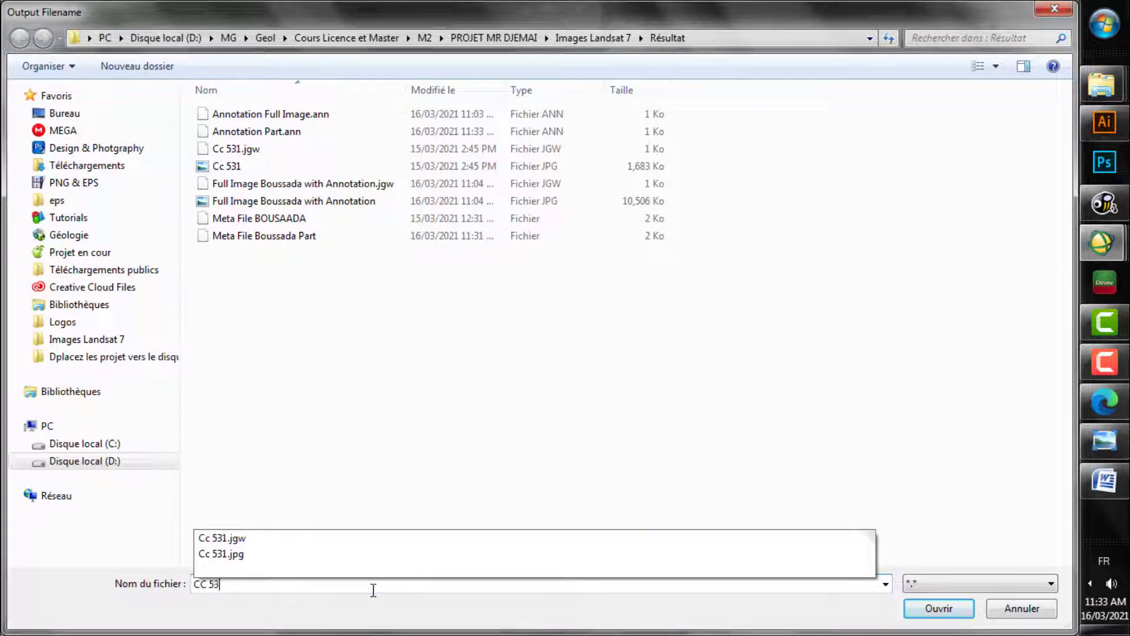
{"action": "type", "text": "1 Annot"}
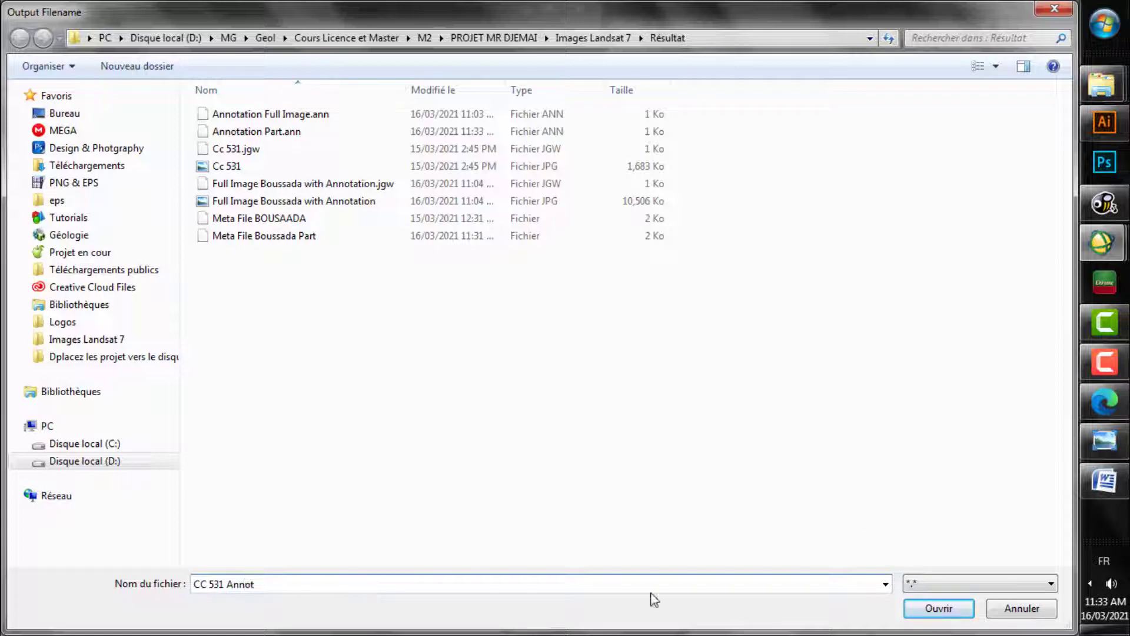
{"action": "left_click", "coordinate": [939, 608]}
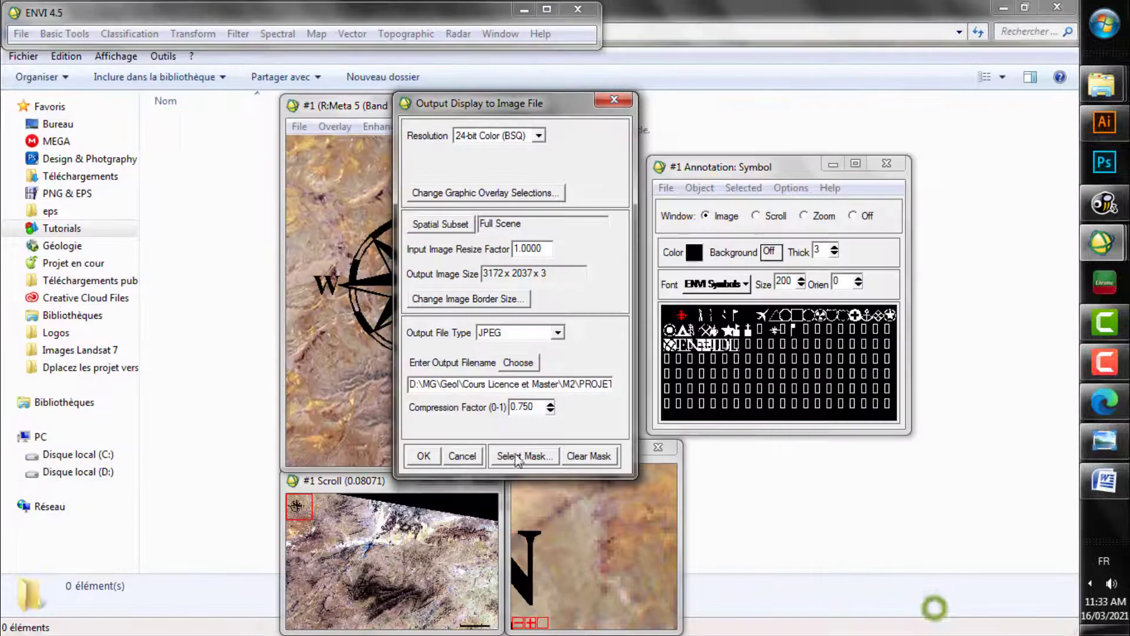
{"action": "left_click", "coordinate": [429, 456]}
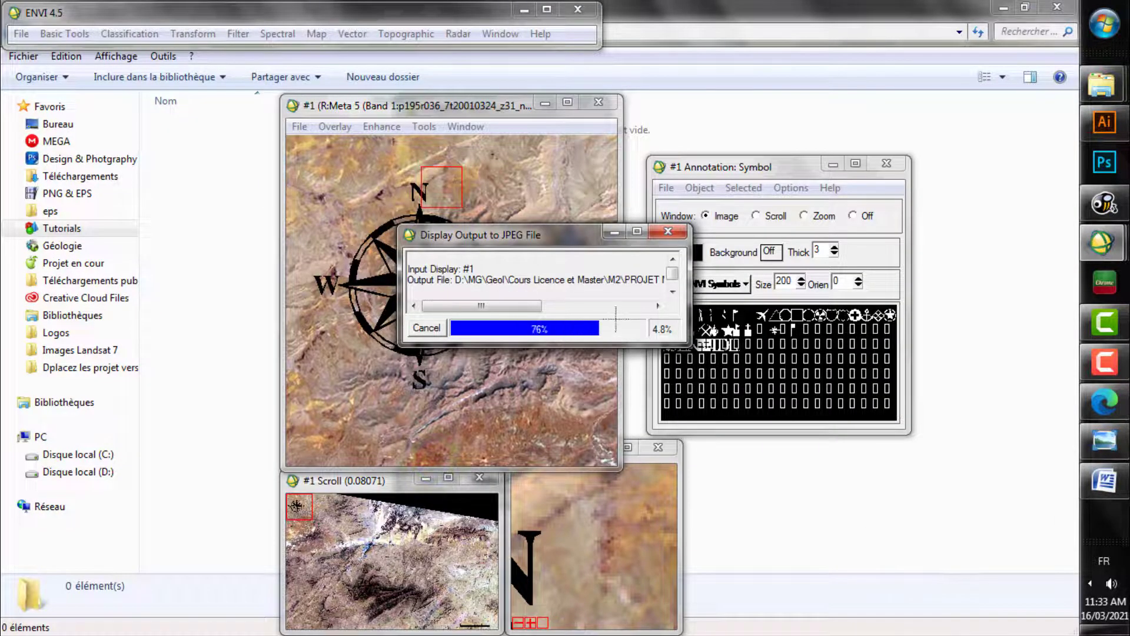
Open the CC 531 Annot image from the Résultat folder of Images Landsat 7 and examine its compass rose and scale bar up close.
{"action": "left_click", "coordinate": [103, 350]}
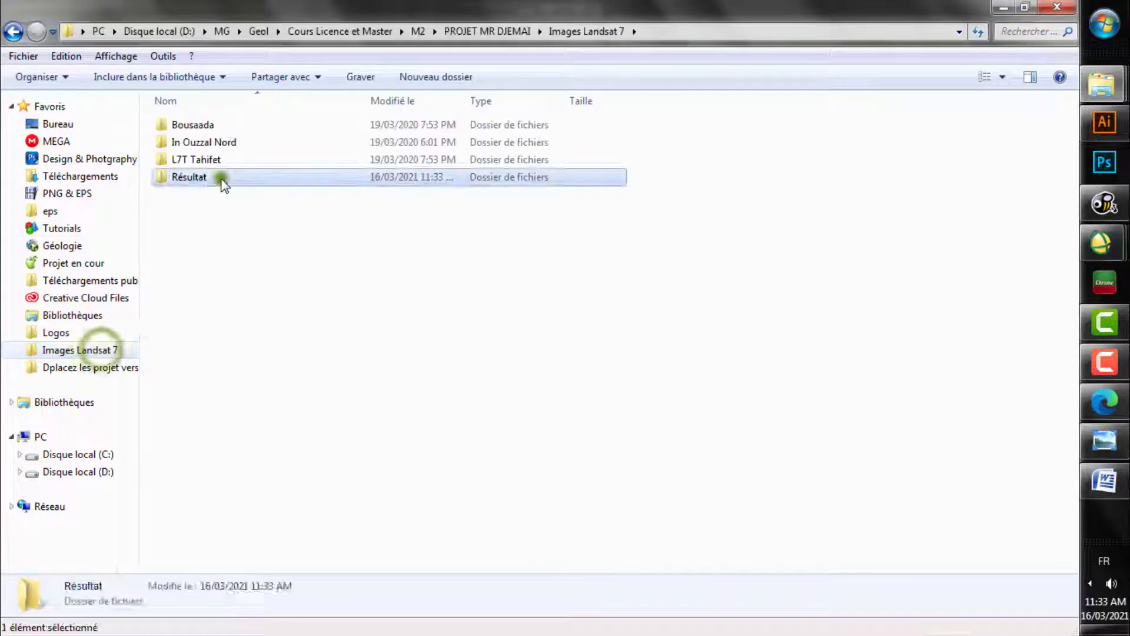
{"action": "double_click", "coordinate": [218, 178]}
{"action": "left_click", "coordinate": [868, 273]}
{"action": "double_click", "coordinate": [868, 273]}
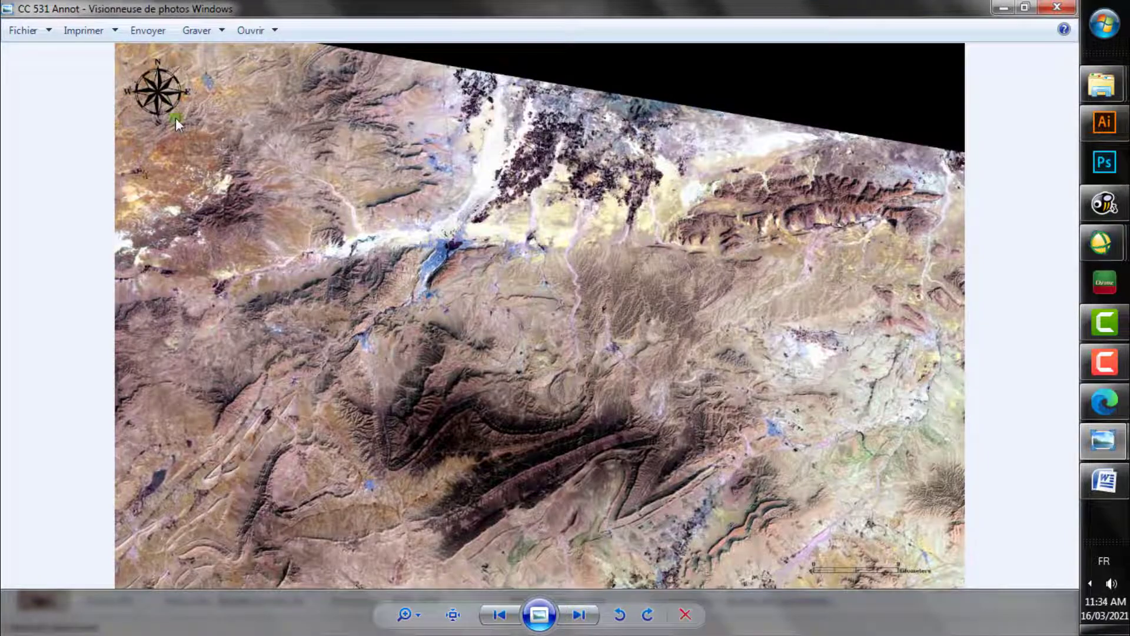
{"action": "scroll", "coordinate": [750, 494], "scroll_direction": "up", "scroll_amount": 3}
{"action": "scroll", "coordinate": [886, 530], "scroll_direction": "up", "scroll_amount": 5}
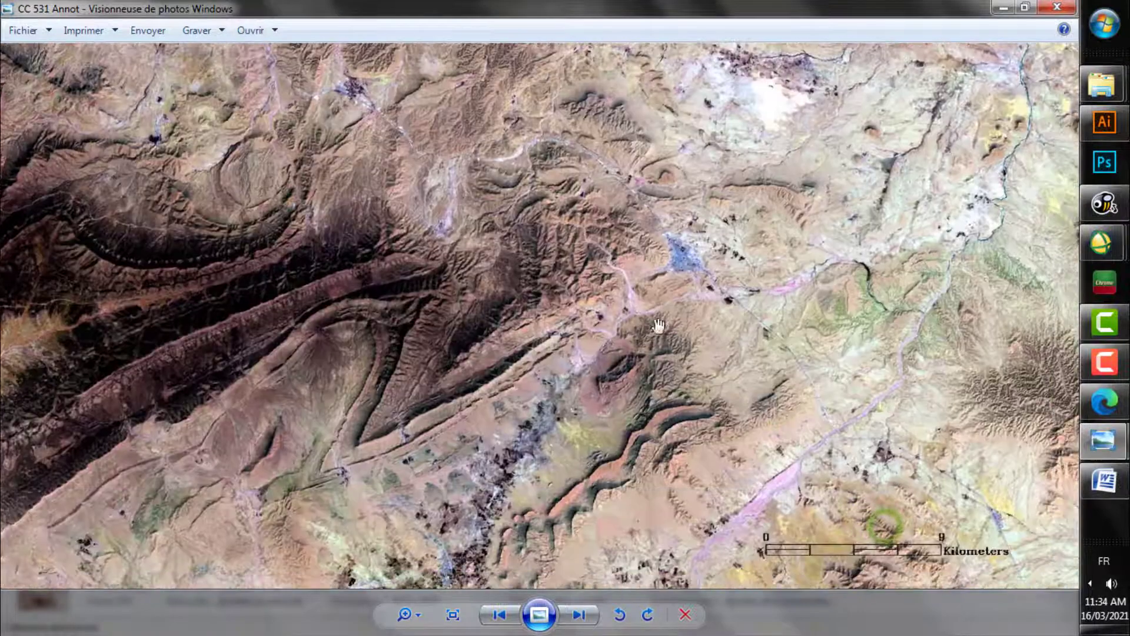
{"action": "scroll", "coordinate": [793, 493], "scroll_direction": "down", "scroll_amount": 6}
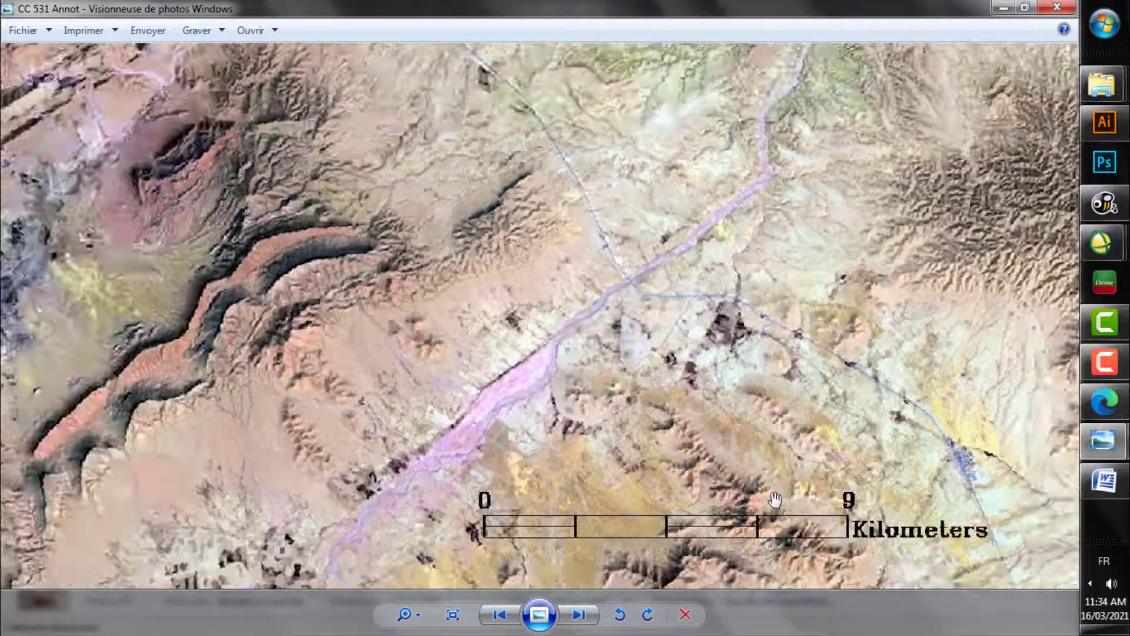
{"action": "scroll", "coordinate": [155, 111], "scroll_direction": "up", "scroll_amount": 3}
{"action": "scroll", "coordinate": [210, 180], "scroll_direction": "down", "scroll_amount": 3}
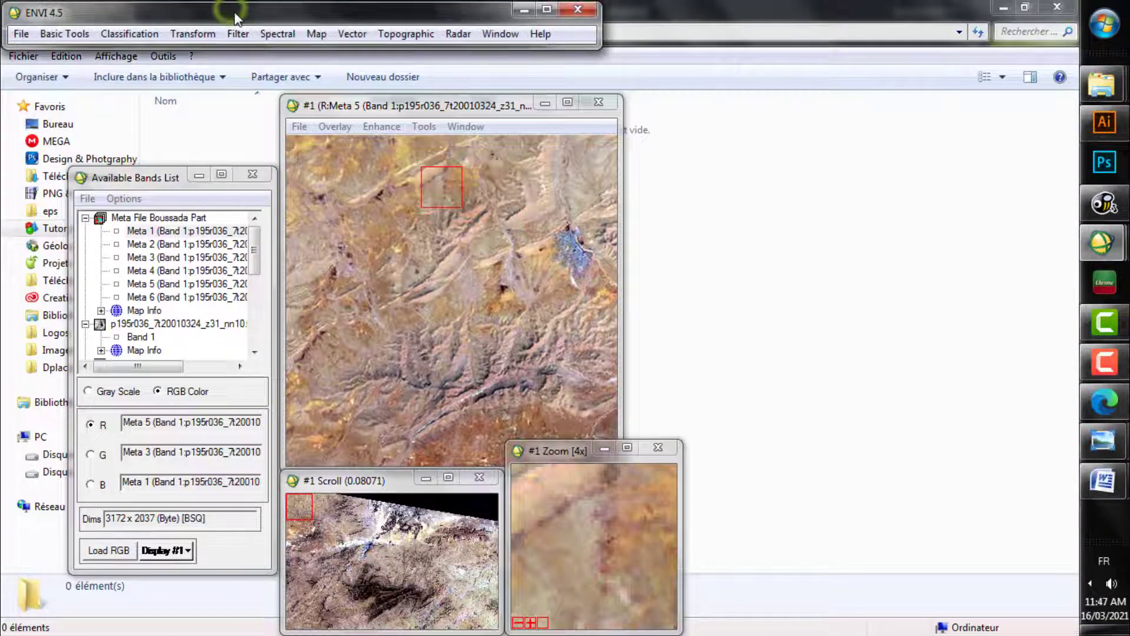
Start a forward principal components rotation with newly computed statistics, using Meta File Boussada Part as the input file.
{"action": "left_click_drag", "start_coordinate": [230, 9], "coordinate": [433, 103]}
{"action": "left_click", "coordinate": [380, 130]}
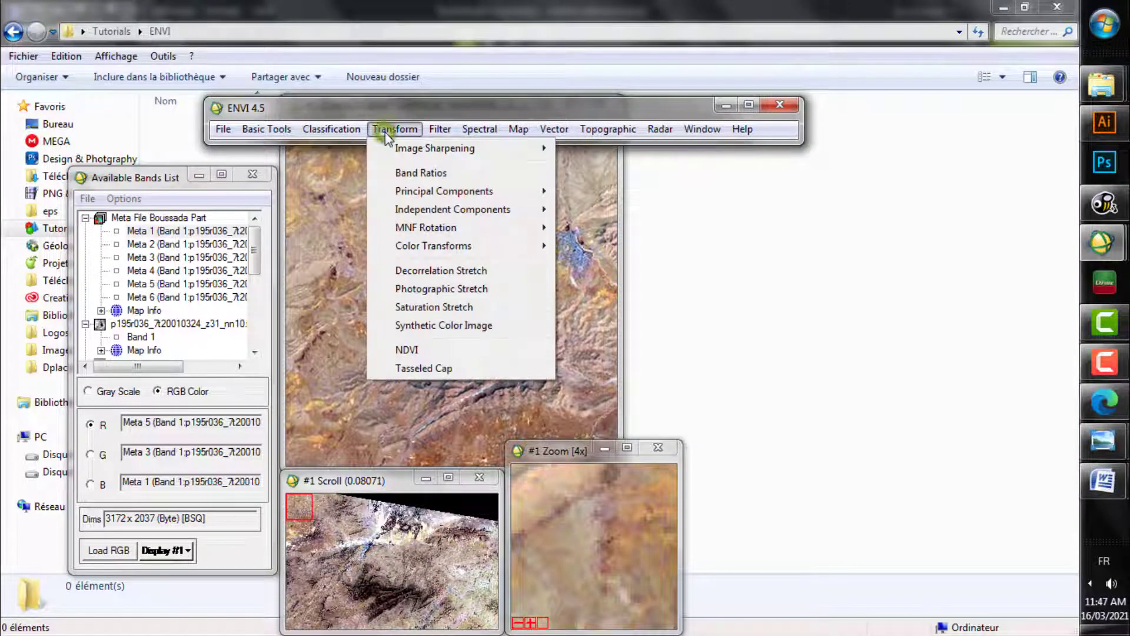
{"action": "mouse_move", "coordinate": [503, 196]}
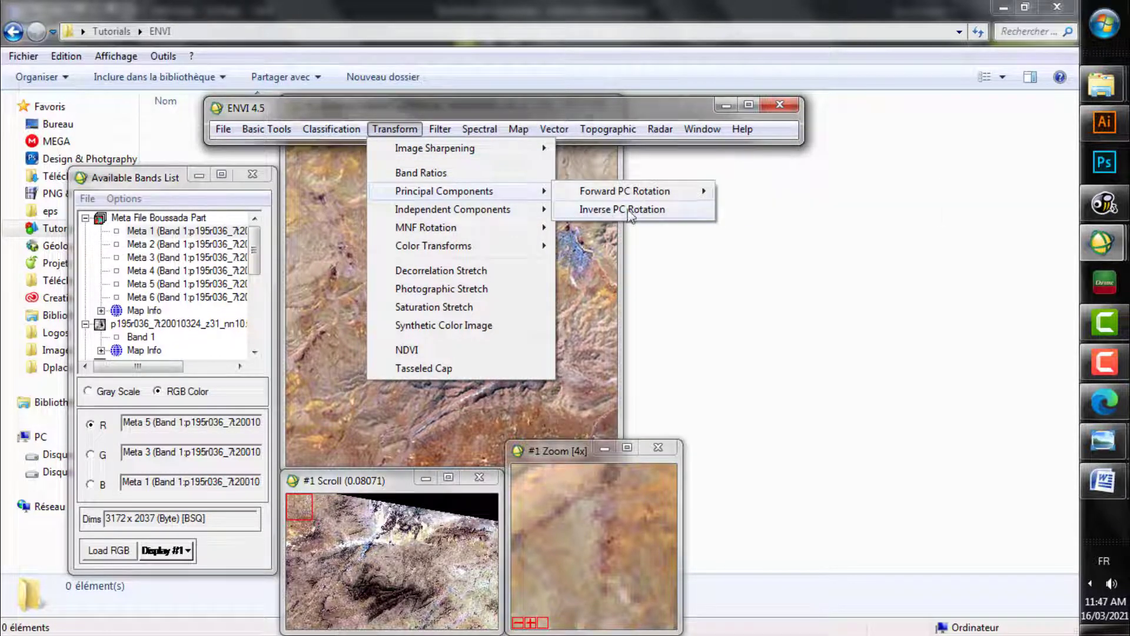
{"action": "mouse_move", "coordinate": [680, 193]}
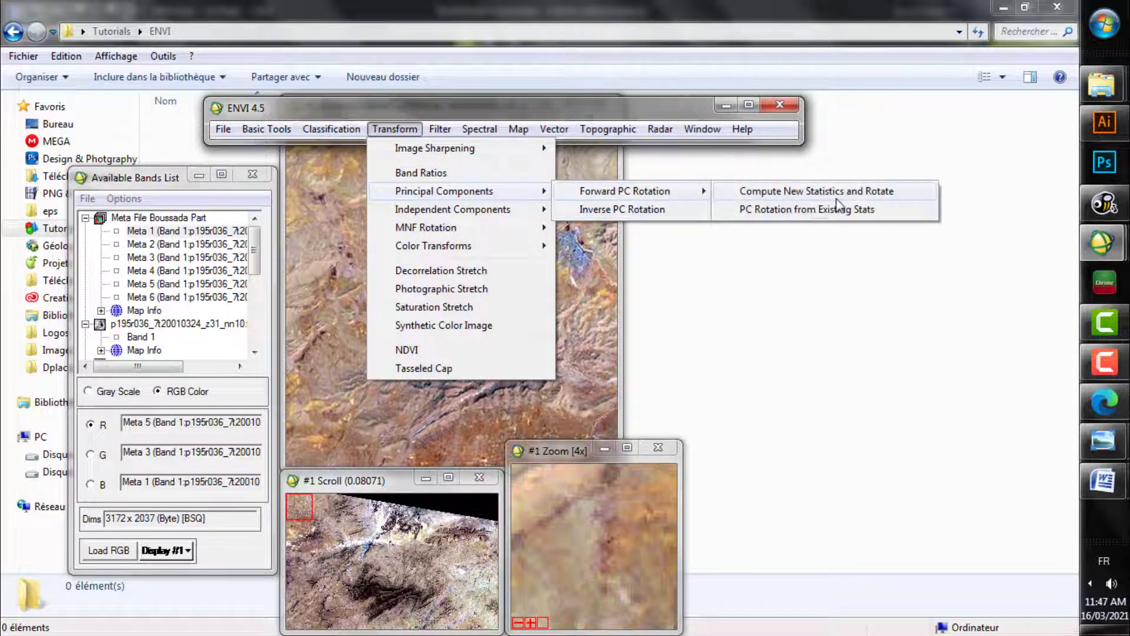
{"action": "left_click", "coordinate": [803, 192]}
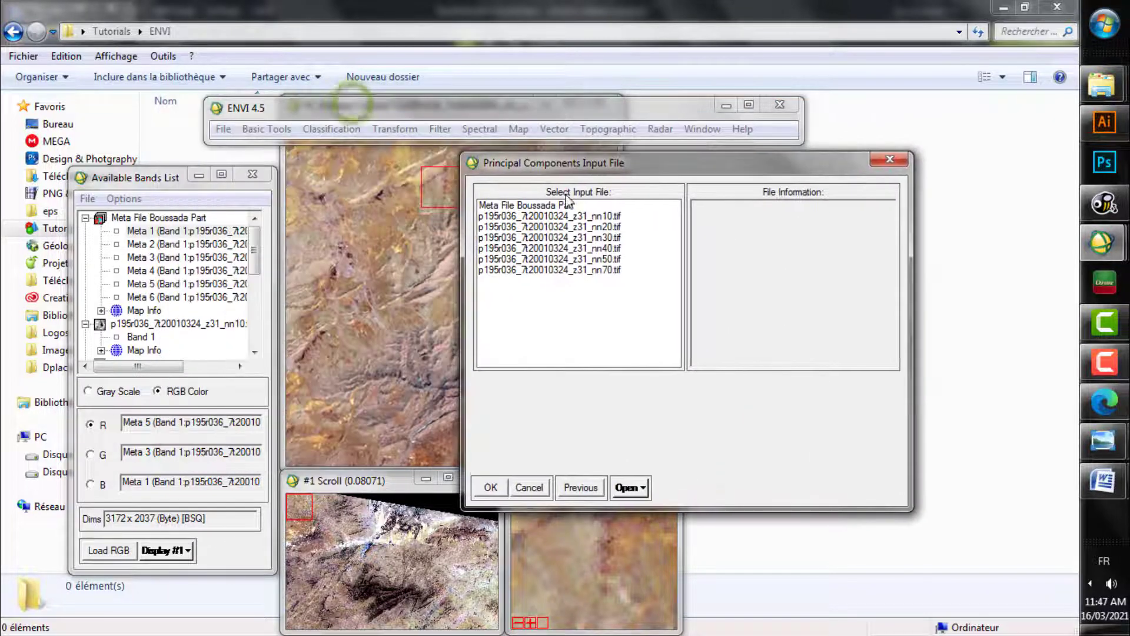
{"action": "left_click", "coordinate": [527, 205]}
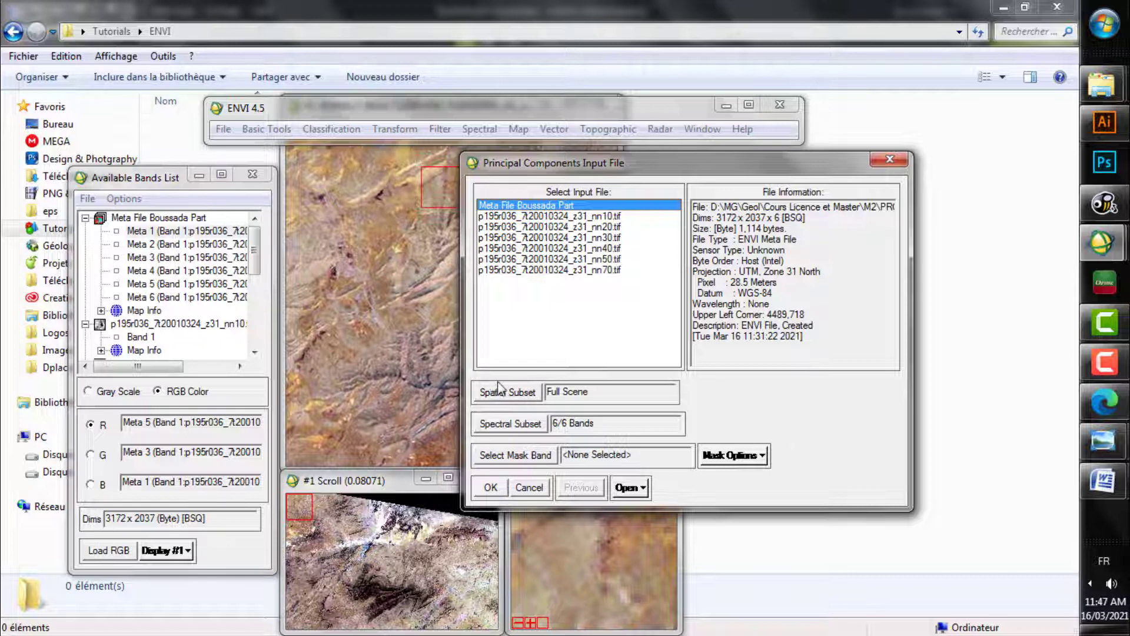
{"action": "left_click", "coordinate": [491, 488]}
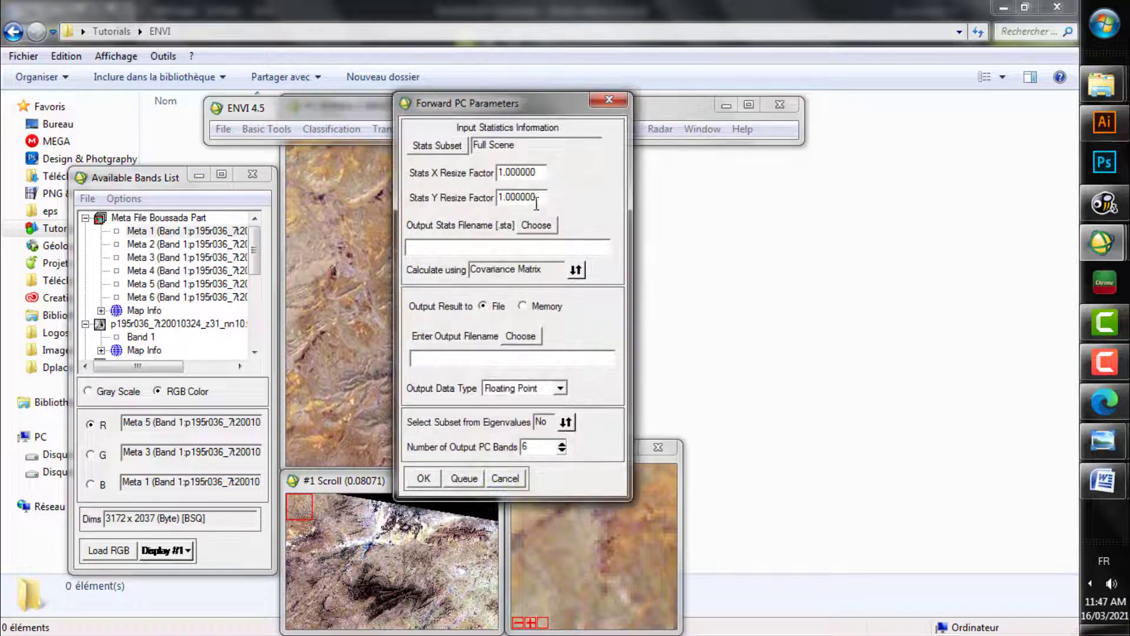
Set the output statistics file of the PC rotation to STA FILE BOUSSAADA in the Résultat folder.
{"action": "left_click", "coordinate": [536, 225]}
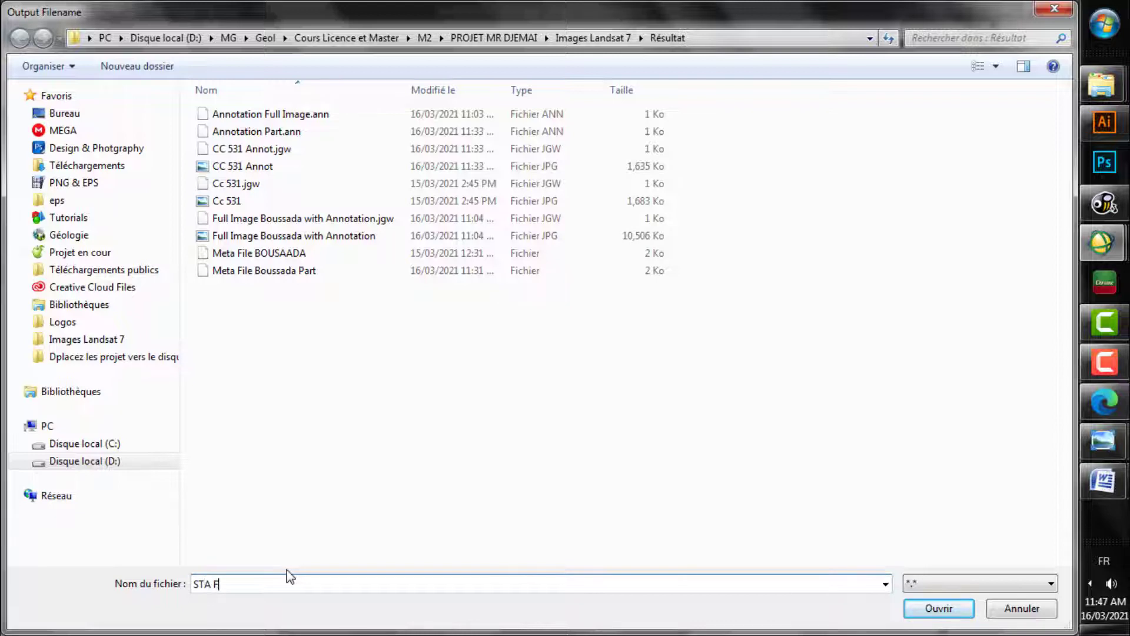
{"action": "type", "text": "STA FILE BOUSSAADA"}
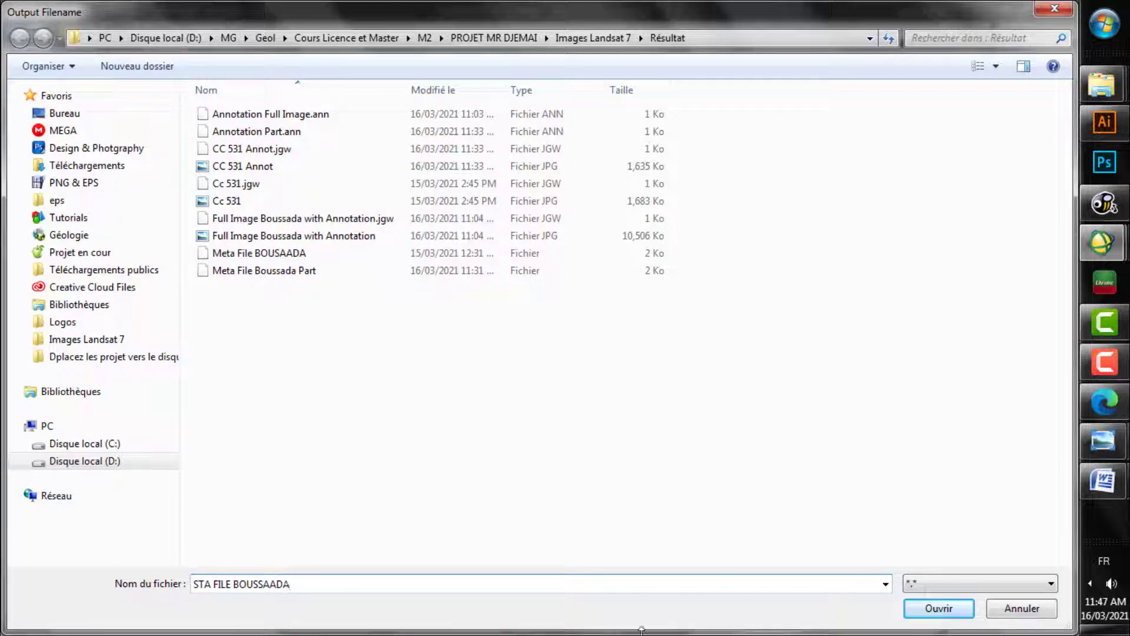
{"action": "left_click", "coordinate": [938, 603]}
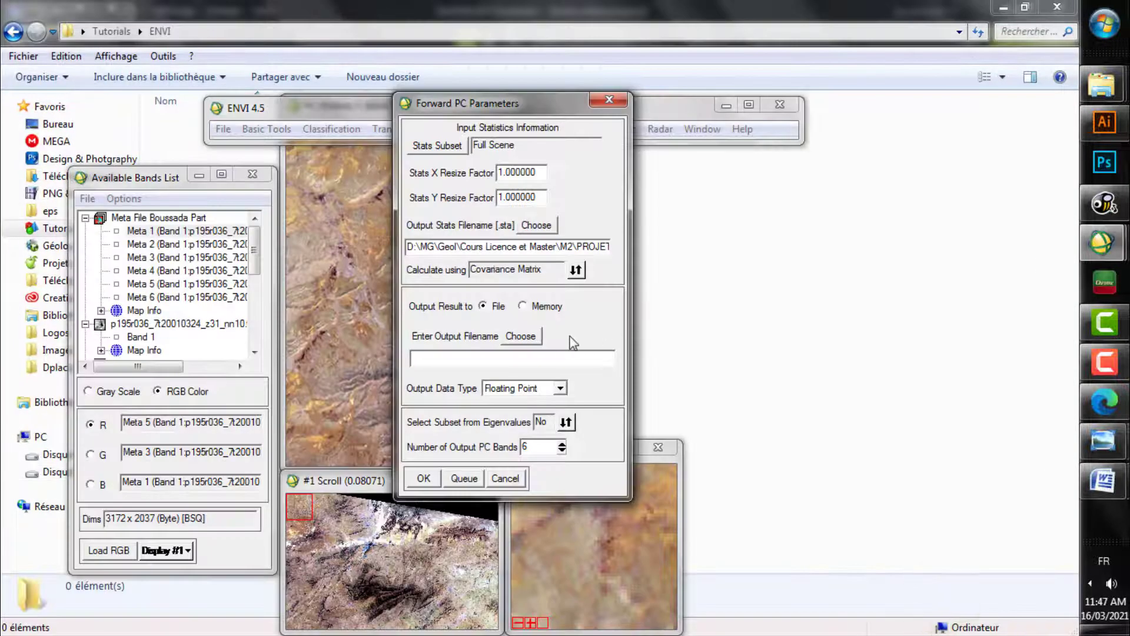
Name the output file FPR BOUSSADA Or ACP (French ) in the Résultat folder and run the forward PC rotation.
{"action": "left_click", "coordinate": [533, 337]}
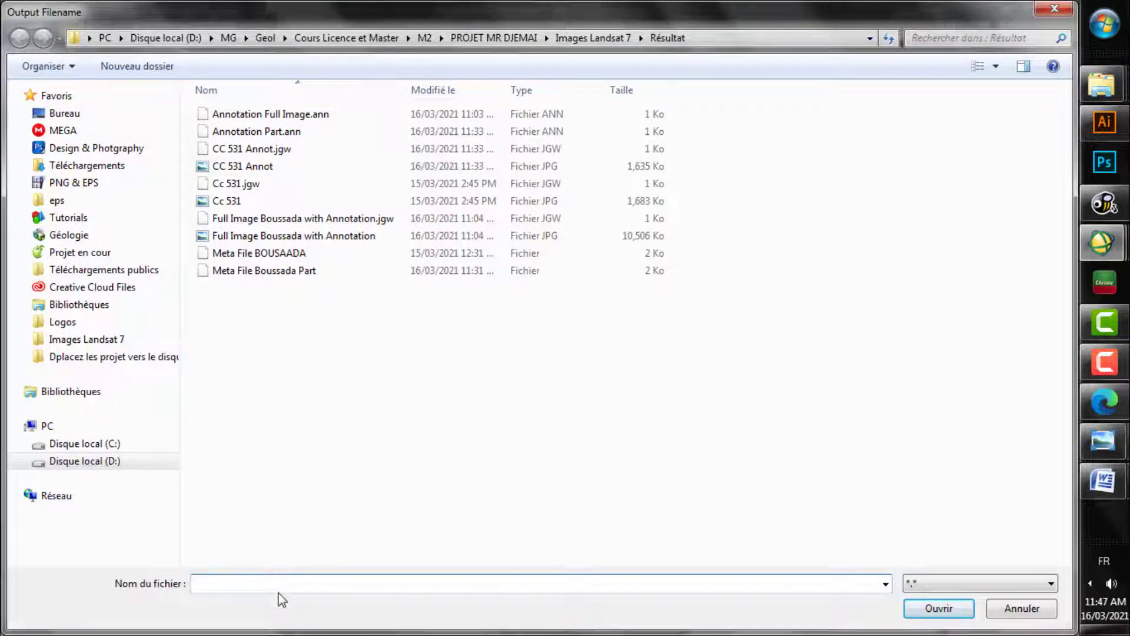
{"action": "type", "text": "FPR B"}
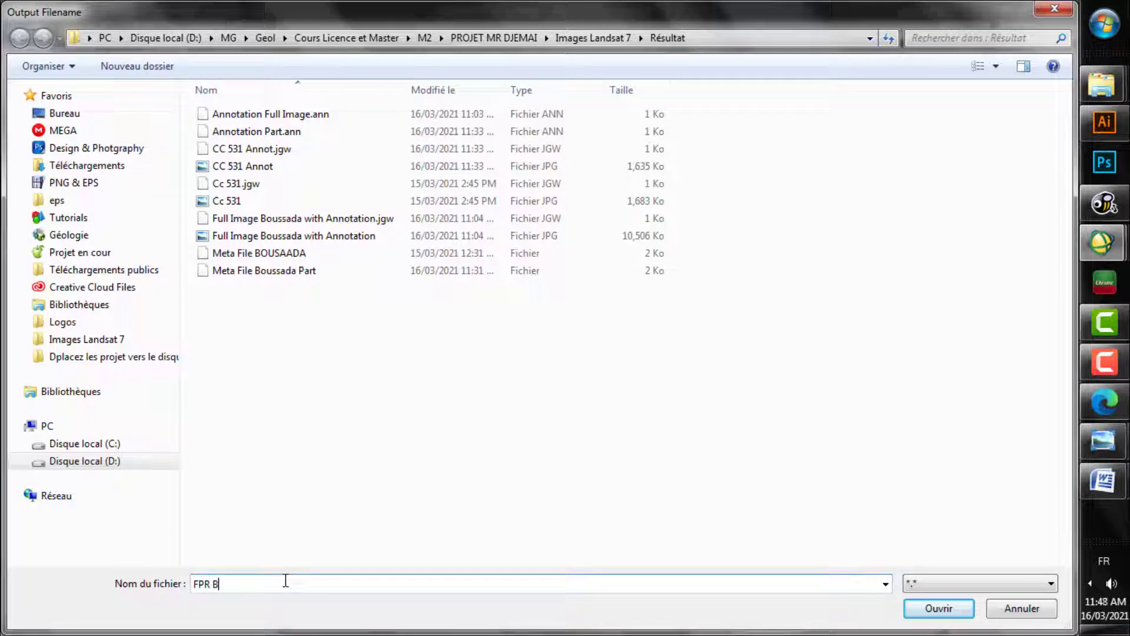
{"action": "type", "text": "OUSSADA Or ACP (French"}
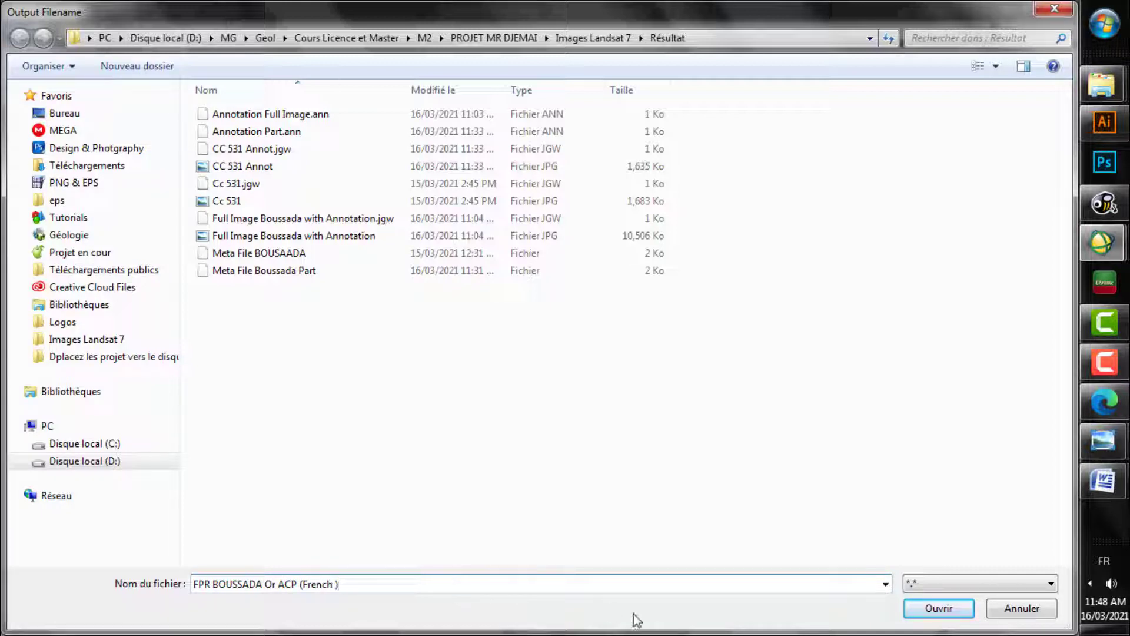
{"action": "left_click", "coordinate": [910, 615]}
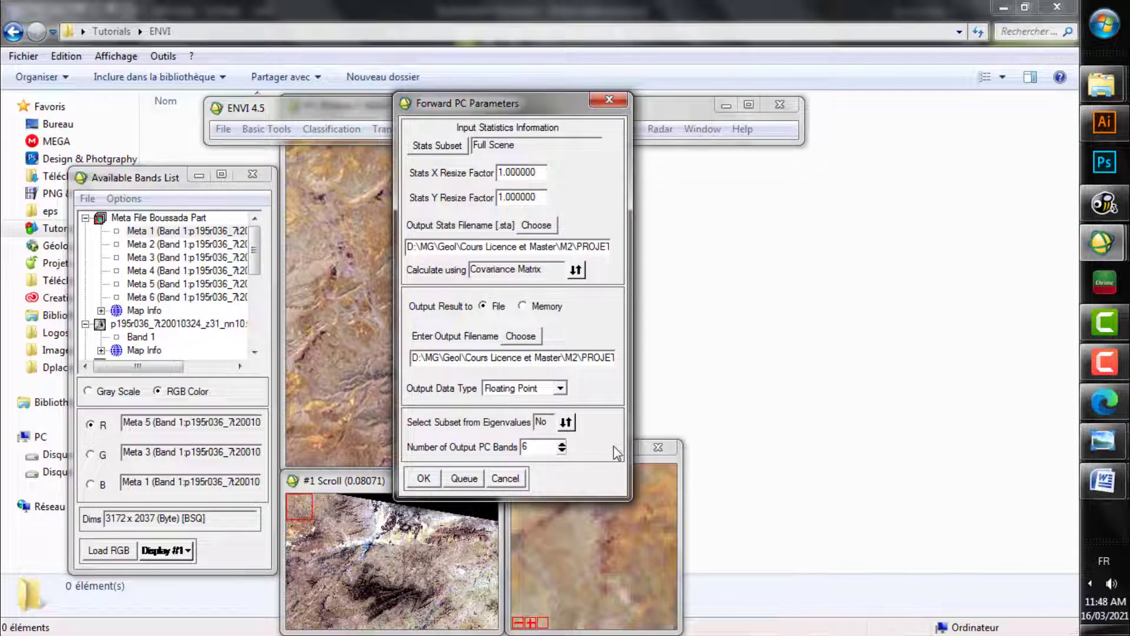
{"action": "left_click", "coordinate": [425, 476]}
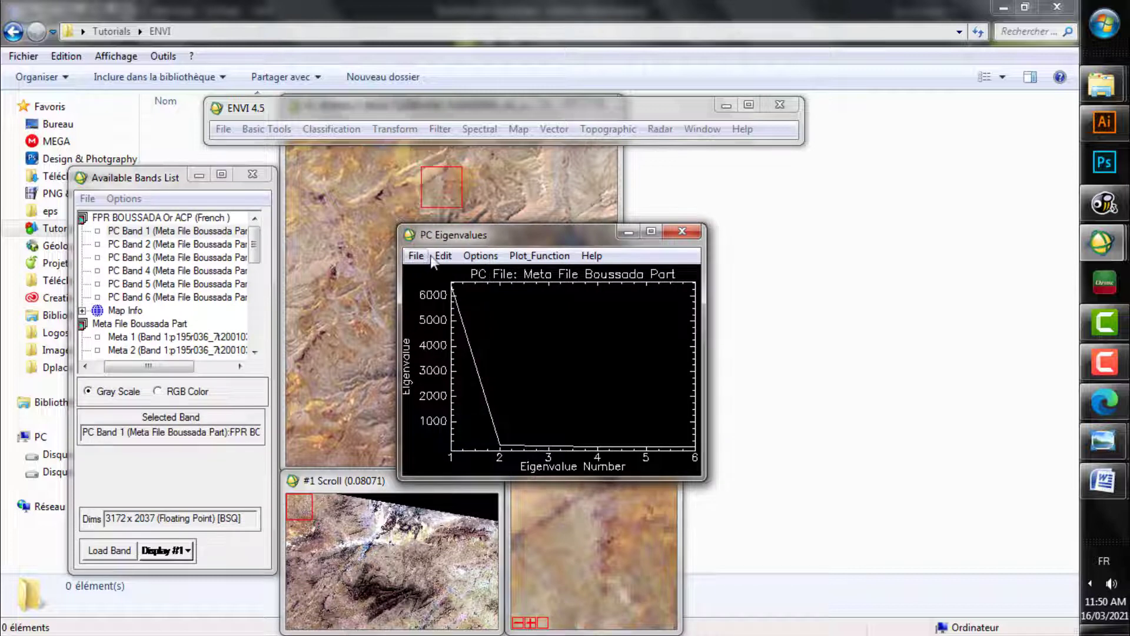
Load an RGB composite of PC Band 1, PC Band 2 and PC Band 3 into Display #1.
{"action": "left_click_drag", "start_coordinate": [135, 184], "coordinate": [223, 162]}
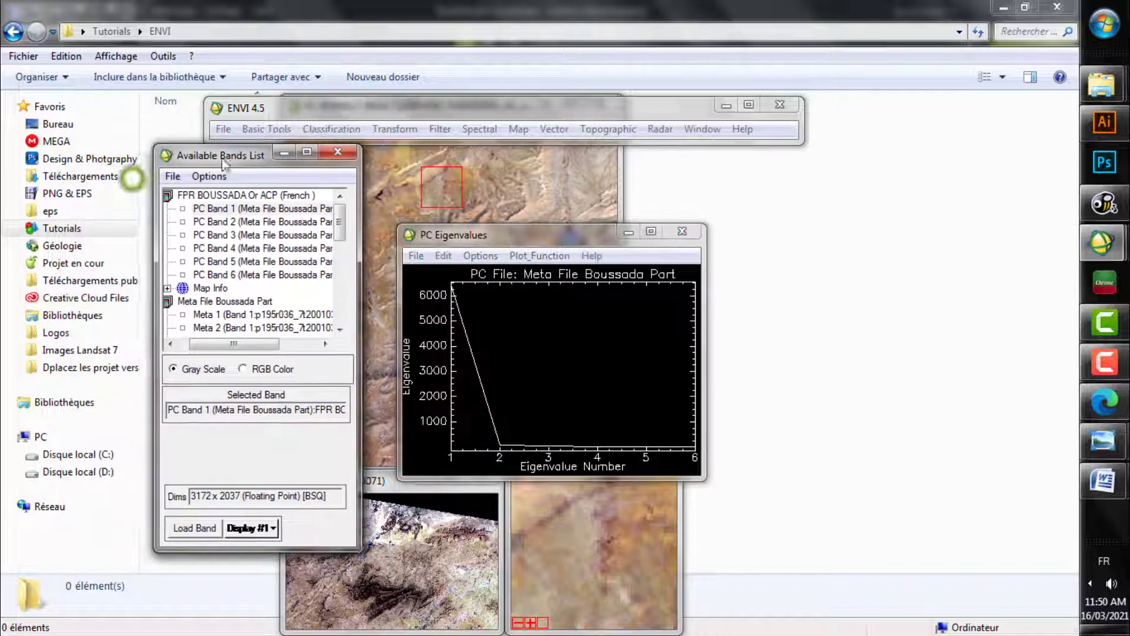
{"action": "left_click_drag", "start_coordinate": [364, 551], "coordinate": [498, 601]}
{"action": "left_click", "coordinate": [245, 420]}
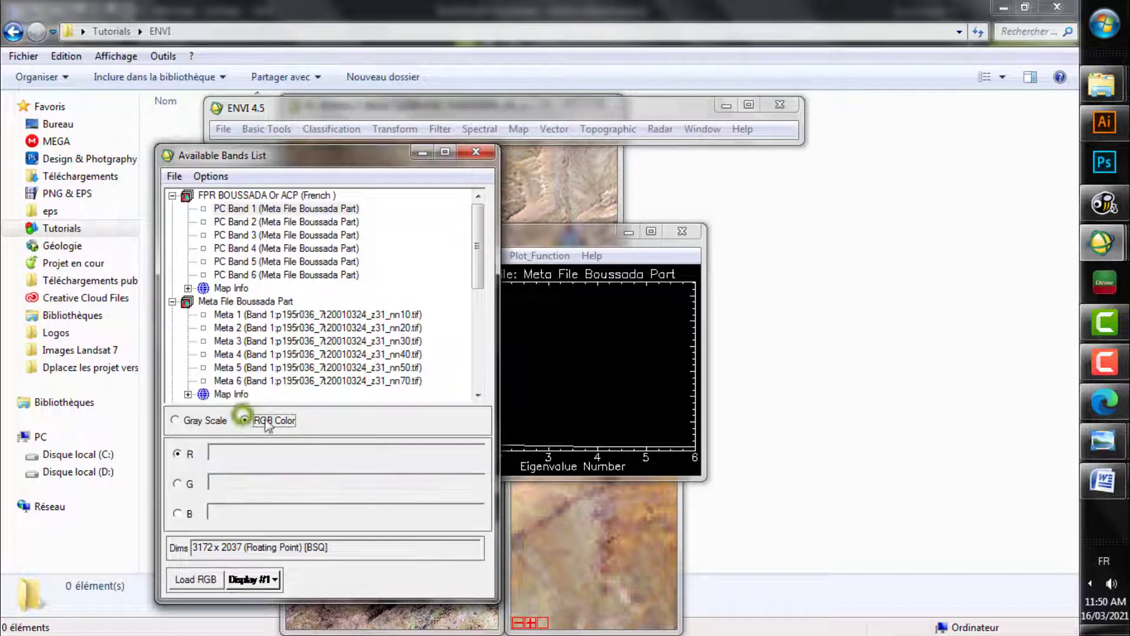
{"action": "left_click", "coordinate": [344, 209]}
{"action": "left_click", "coordinate": [339, 222]}
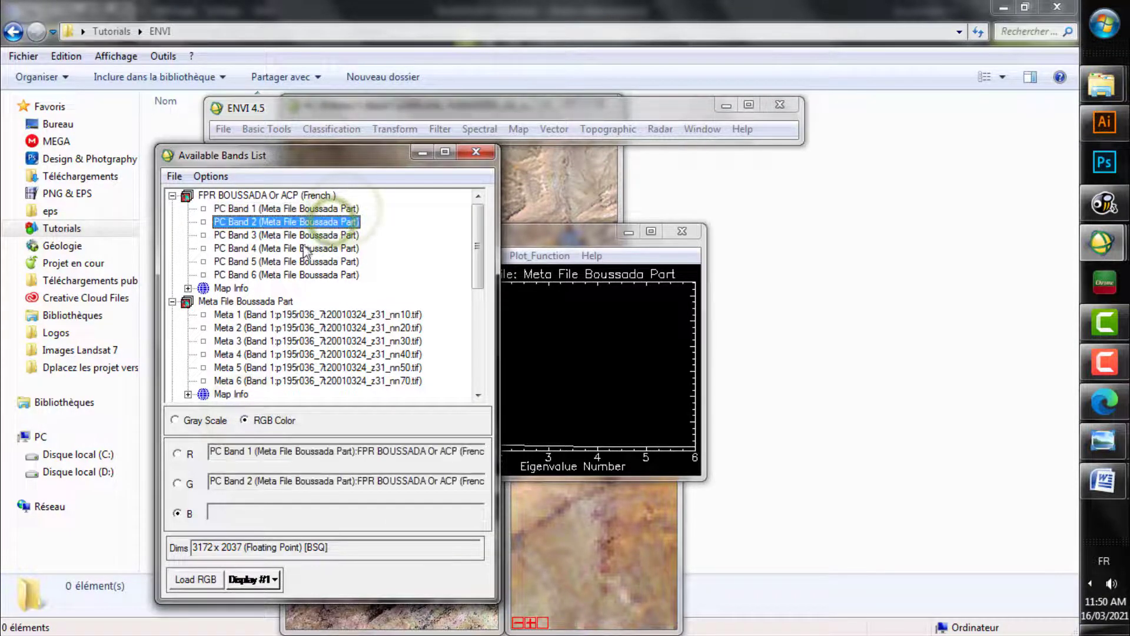
{"action": "left_click", "coordinate": [312, 235]}
{"action": "left_click", "coordinate": [200, 579]}
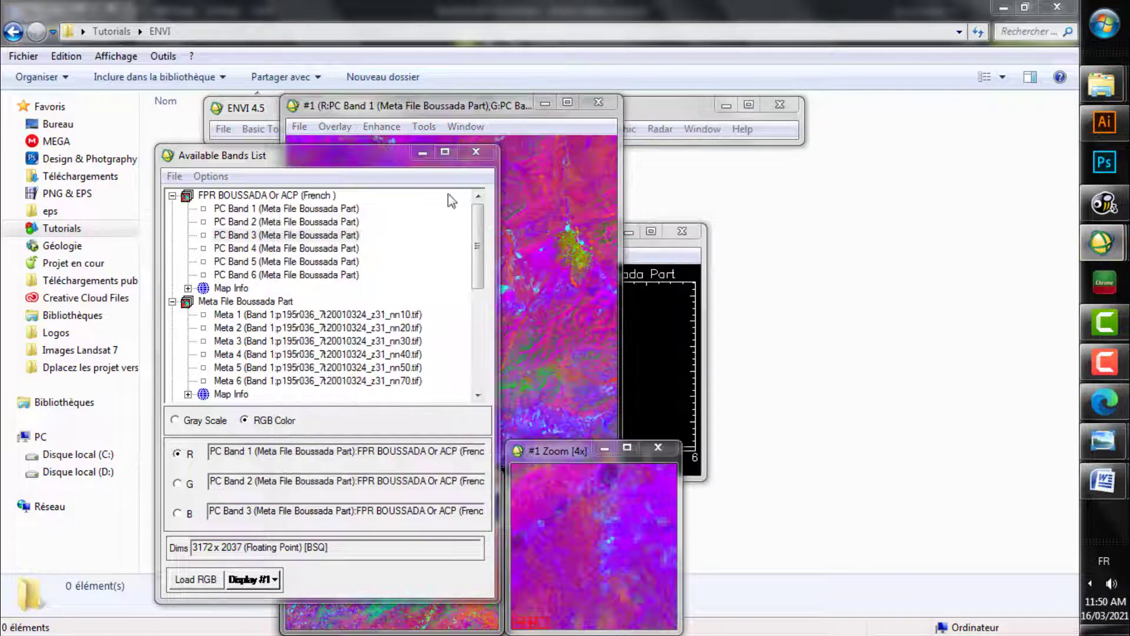
{"action": "left_click_drag", "start_coordinate": [387, 169], "coordinate": [286, 168]}
{"action": "left_click_drag", "start_coordinate": [471, 109], "coordinate": [664, 129]}
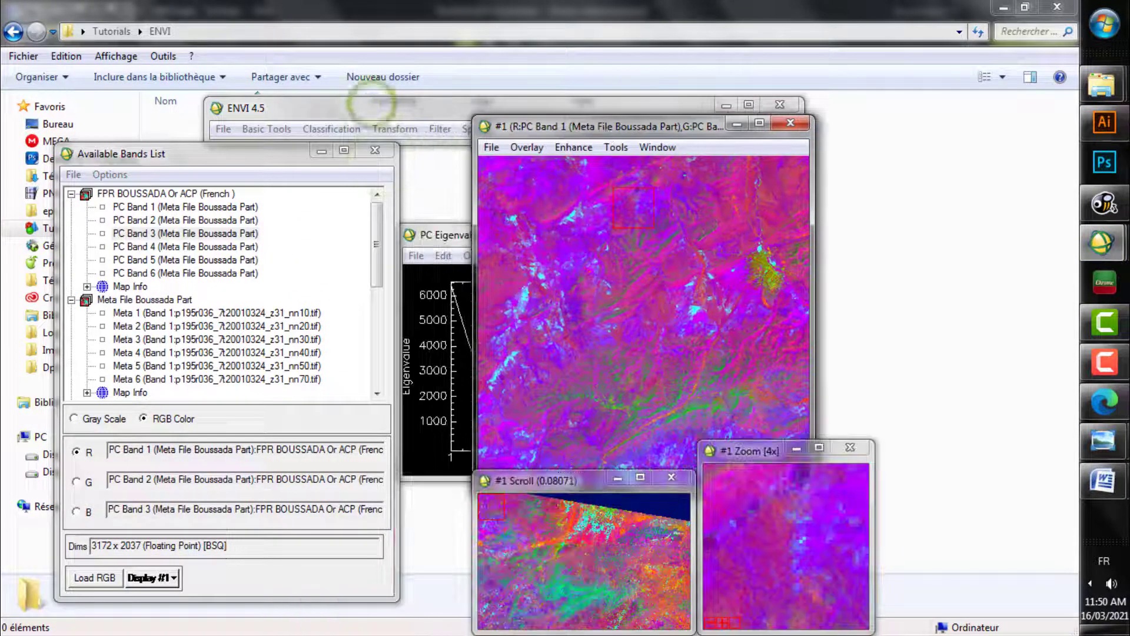
{"action": "left_click_drag", "start_coordinate": [587, 578], "coordinate": [559, 593]}
Restore the Annotation Part.ann annotation from the Résultat folder on the PC composite and check its scale bar and compass rose.
{"action": "left_click", "coordinate": [561, 127]}
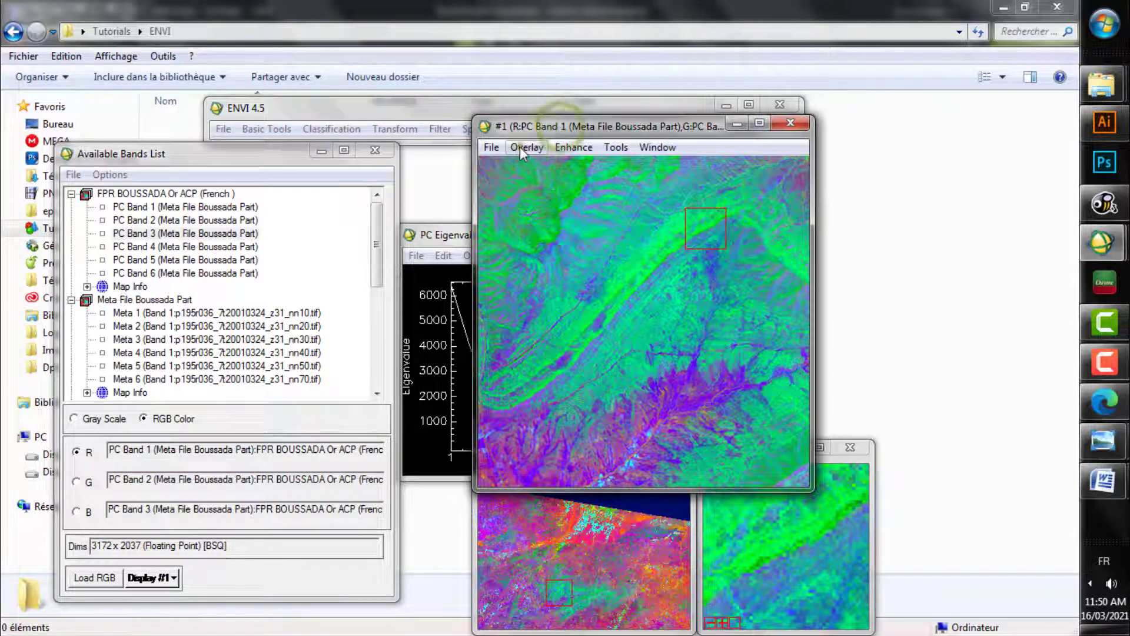
{"action": "left_click", "coordinate": [521, 148]}
{"action": "left_click", "coordinate": [562, 168]}
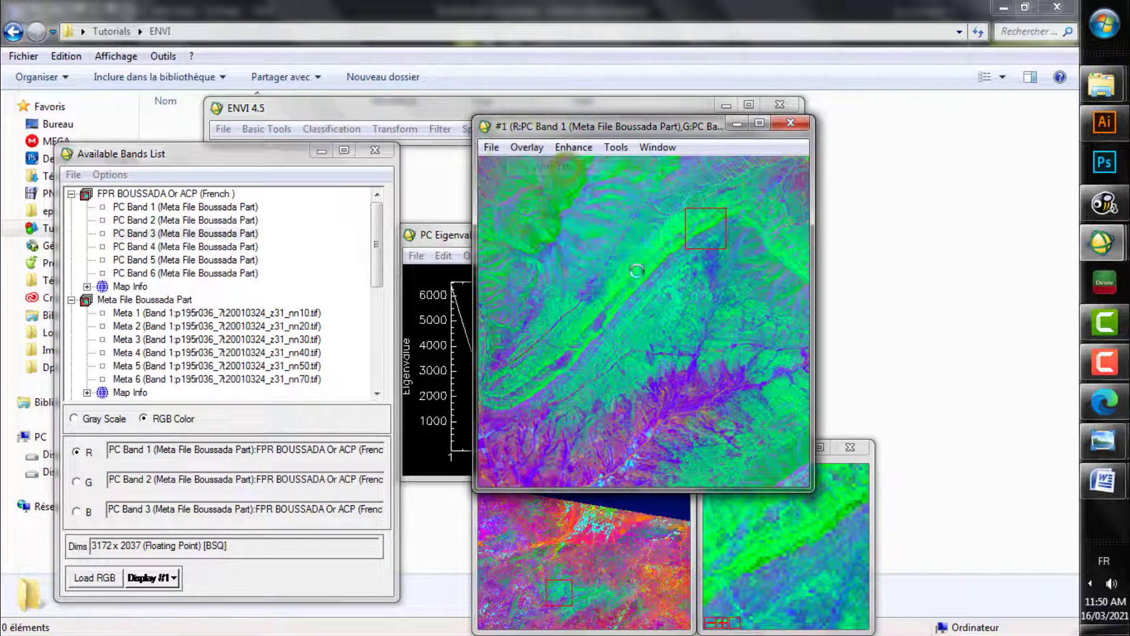
{"action": "left_click", "coordinate": [416, 256]}
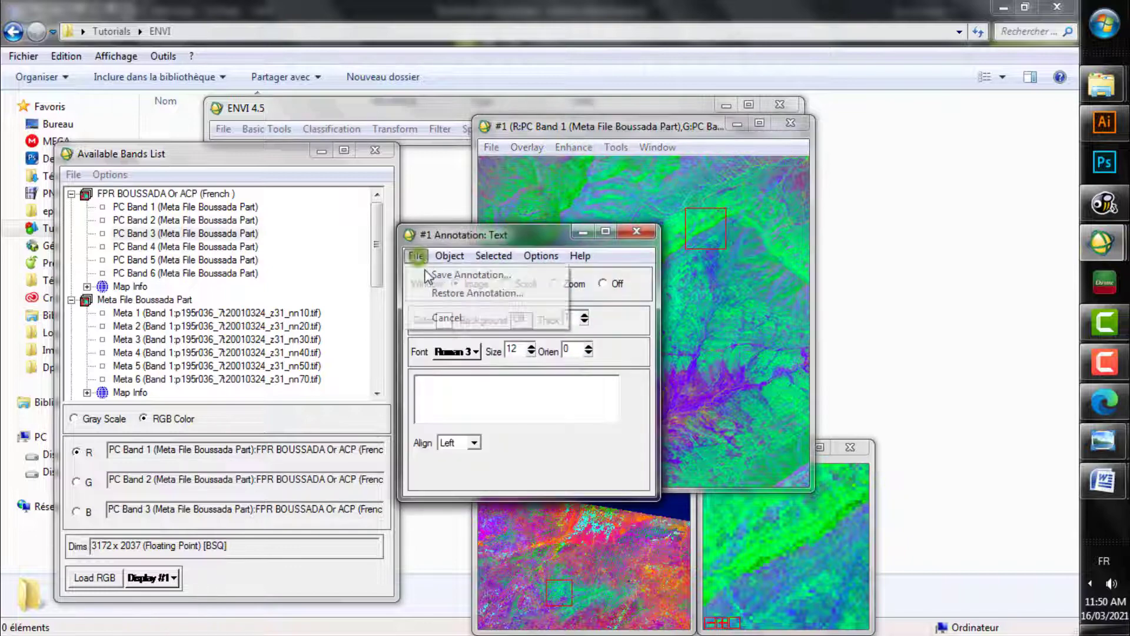
{"action": "left_click", "coordinate": [488, 293]}
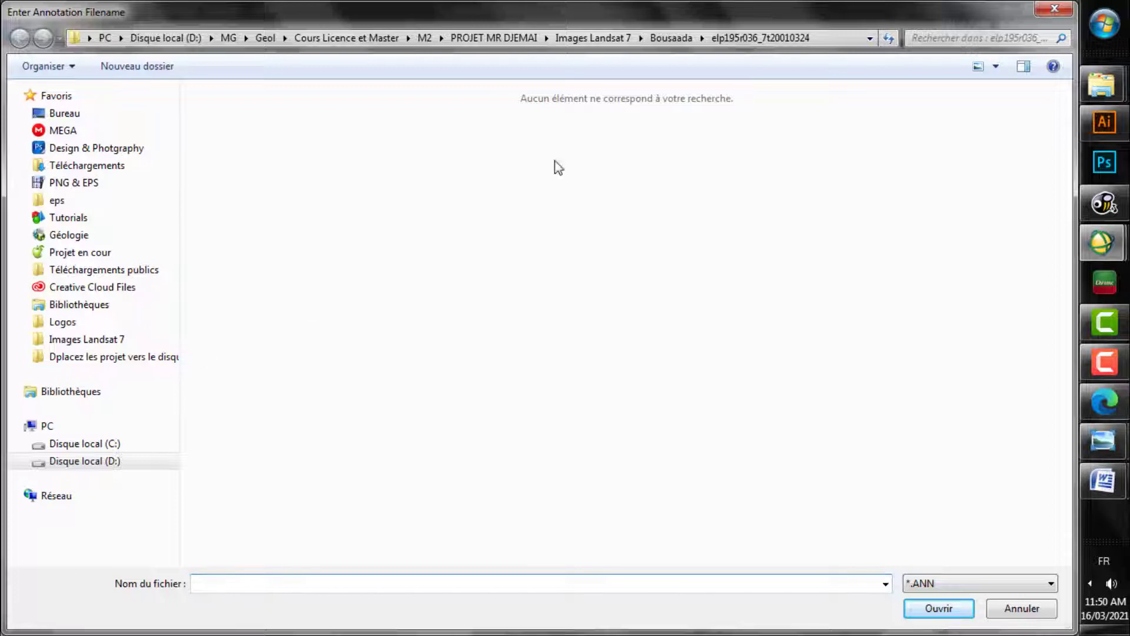
{"action": "left_click", "coordinate": [595, 38]}
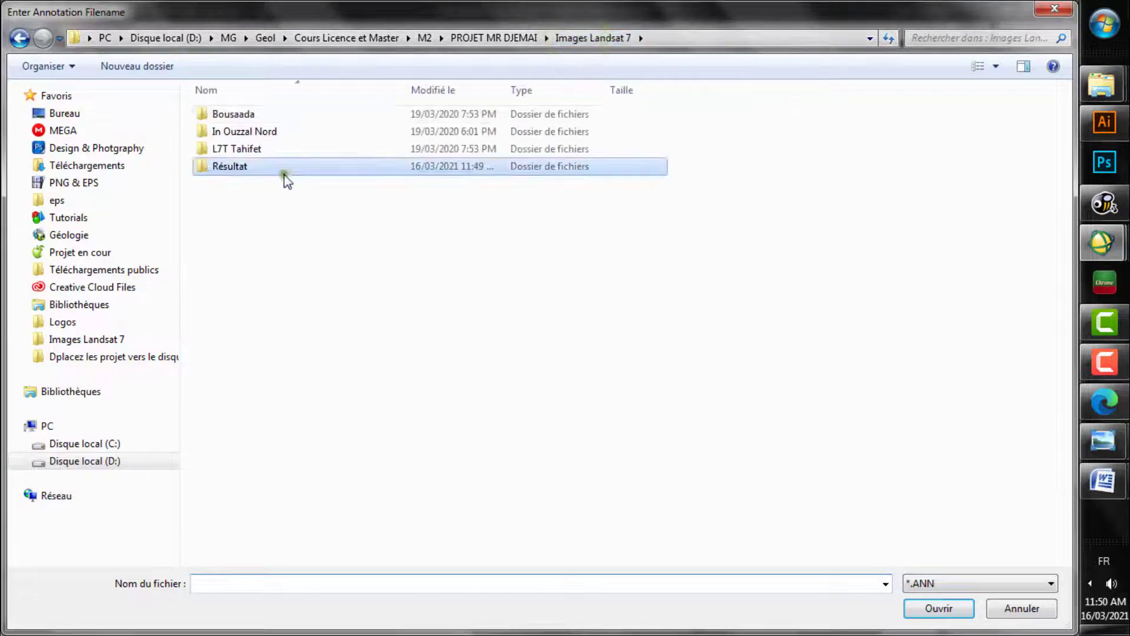
{"action": "double_click", "coordinate": [284, 174]}
{"action": "double_click", "coordinate": [304, 131]}
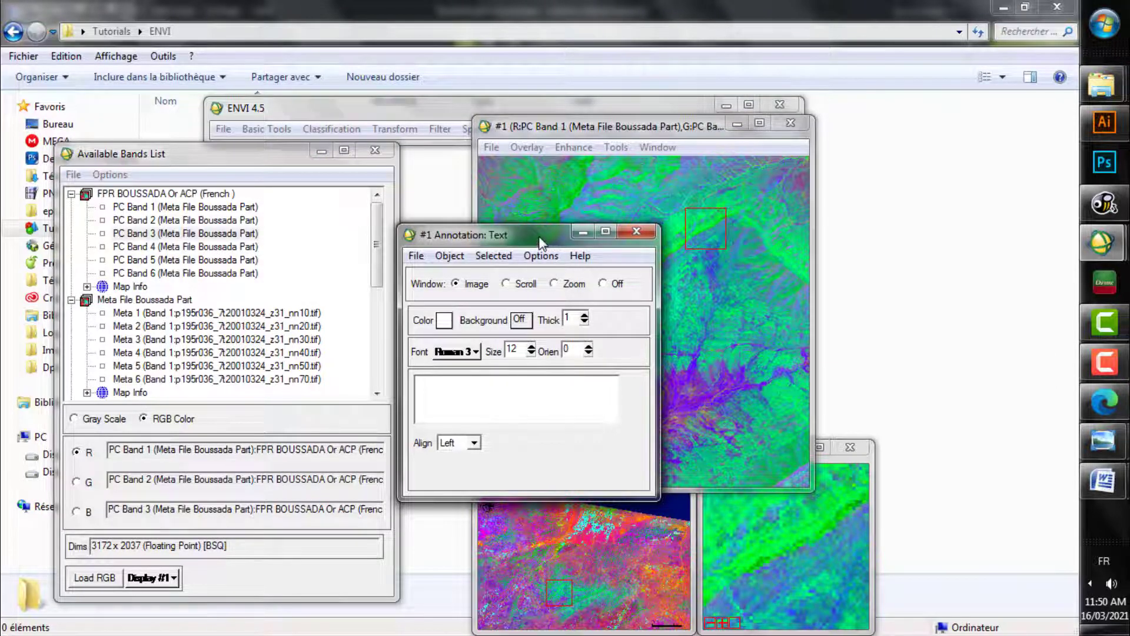
{"action": "left_click_drag", "start_coordinate": [495, 234], "coordinate": [263, 233]}
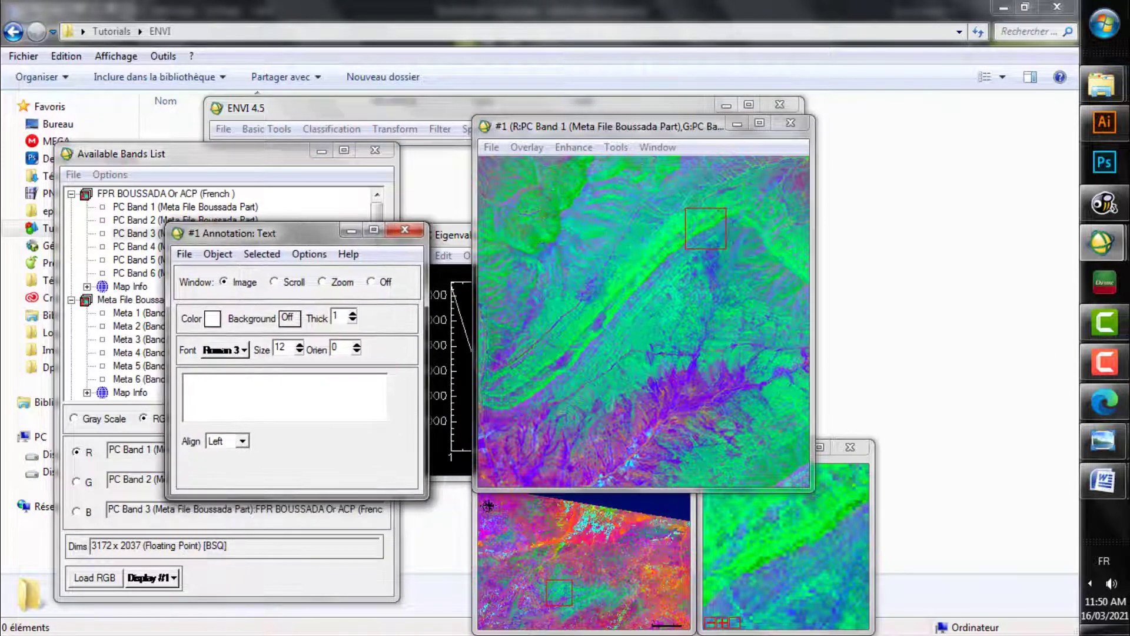
{"action": "left_click", "coordinate": [665, 615]}
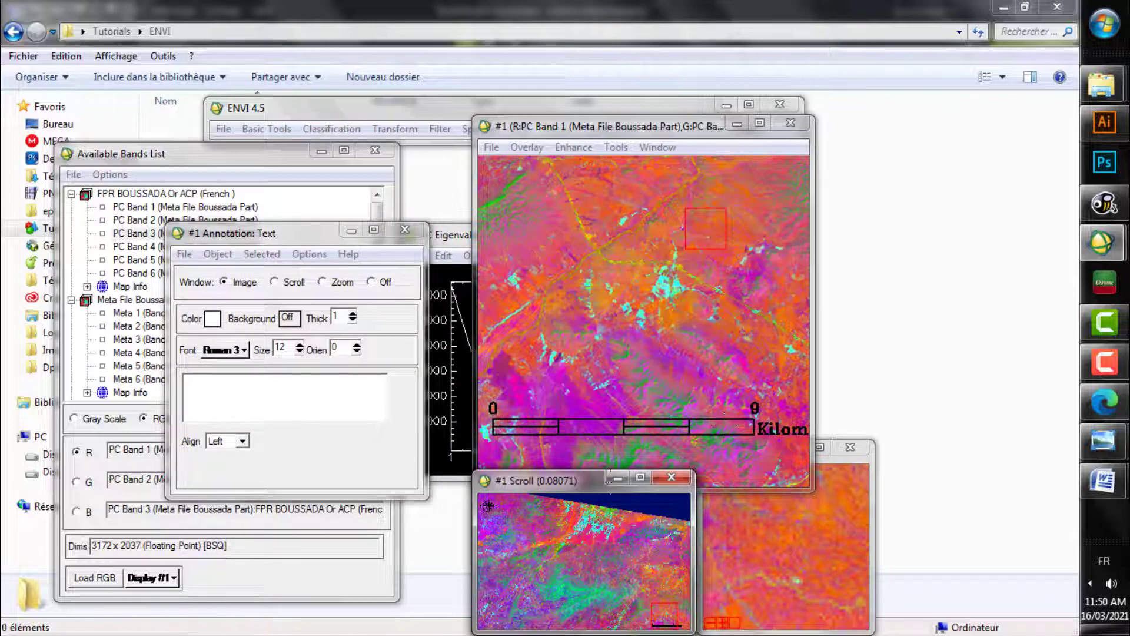
{"action": "left_click", "coordinate": [488, 506]}
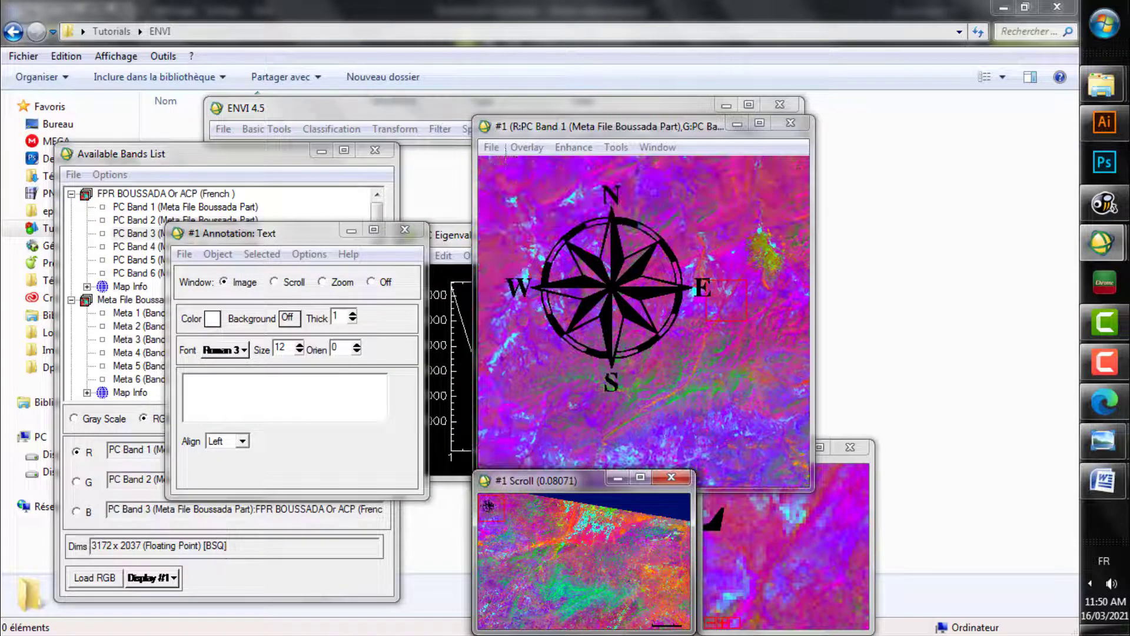
Start saving the annotated PC composite as an image file with JPEG as the output file type.
{"action": "left_click", "coordinate": [521, 126]}
{"action": "left_click", "coordinate": [491, 147]}
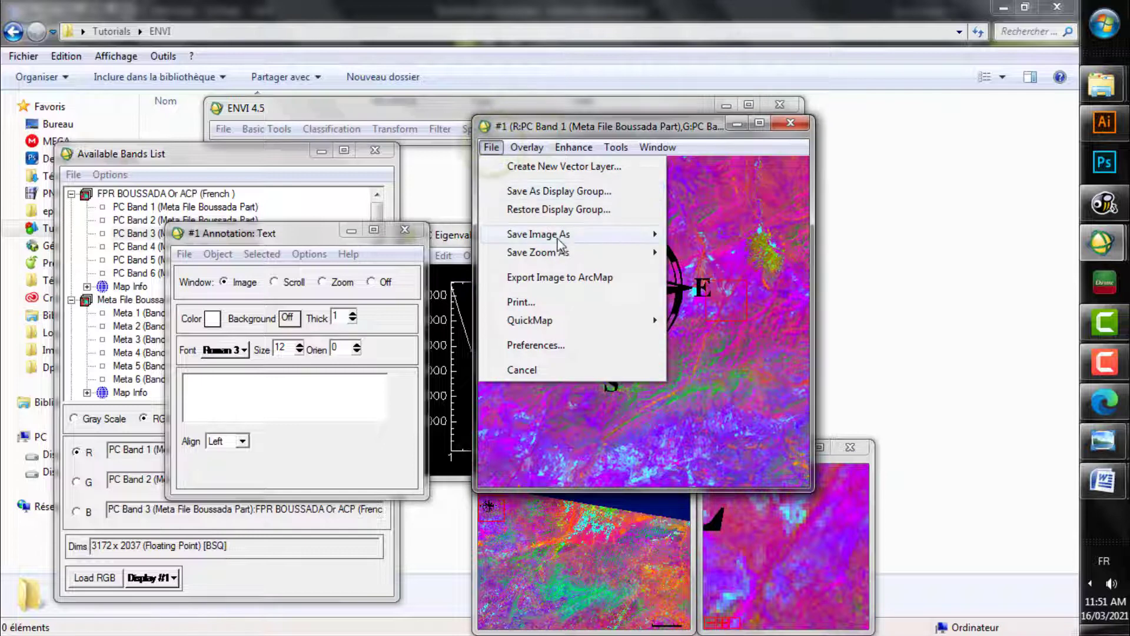
{"action": "mouse_move", "coordinate": [559, 239]}
{"action": "left_click", "coordinate": [717, 252]}
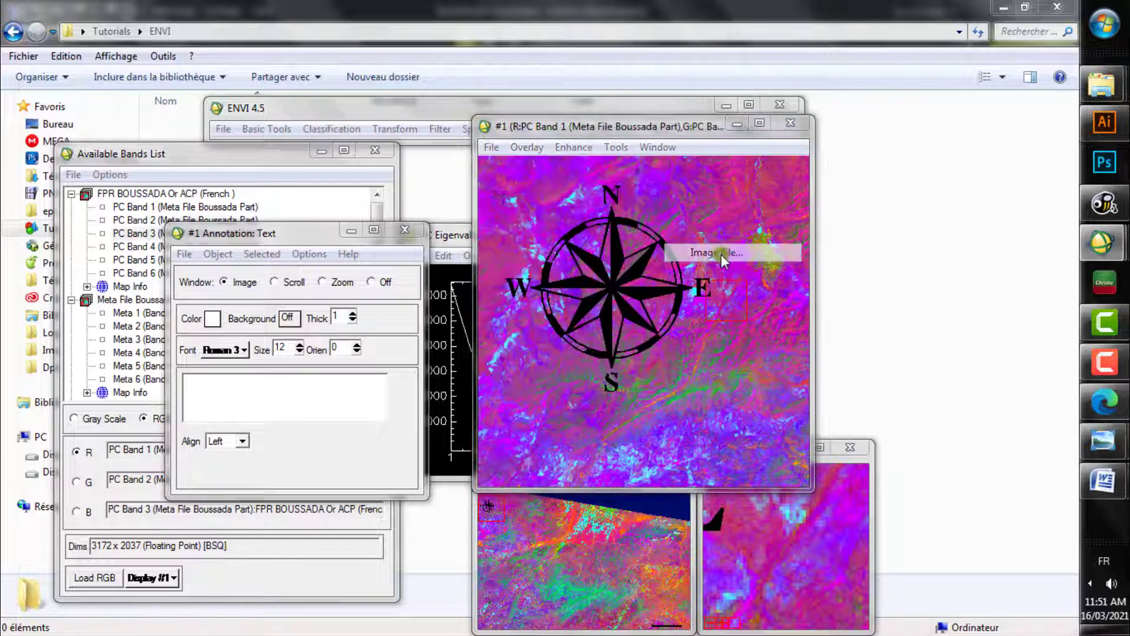
{"action": "left_click", "coordinate": [699, 412]}
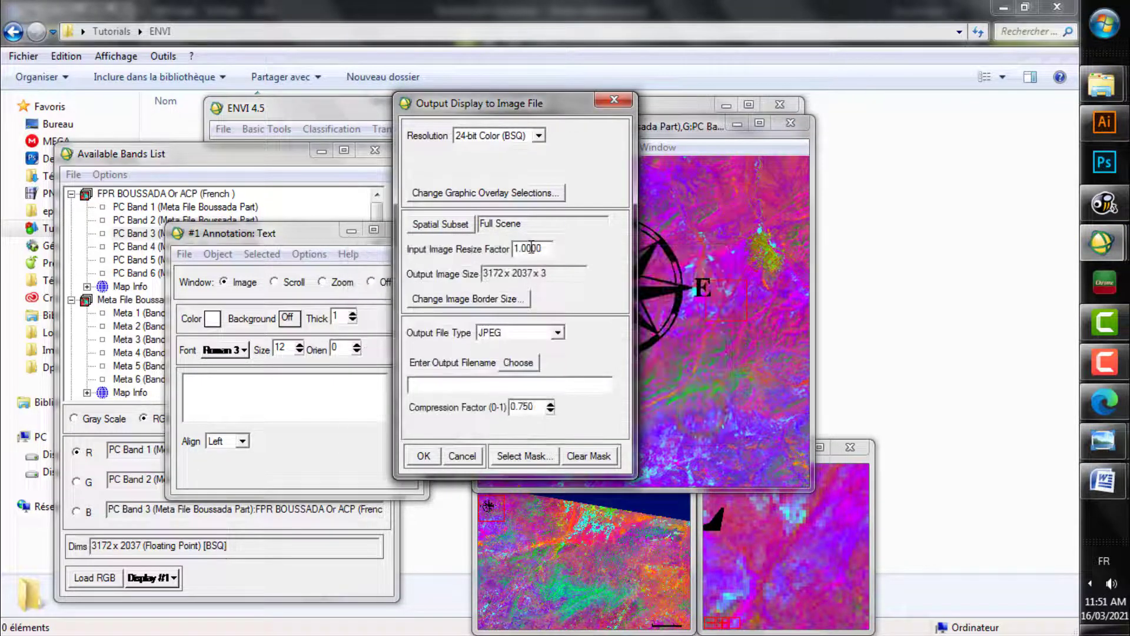
Name the JPEG output FPR_ ACP 123 in the Résultat folder, export the full scene and close the annotation window.
{"action": "left_click", "coordinate": [533, 366]}
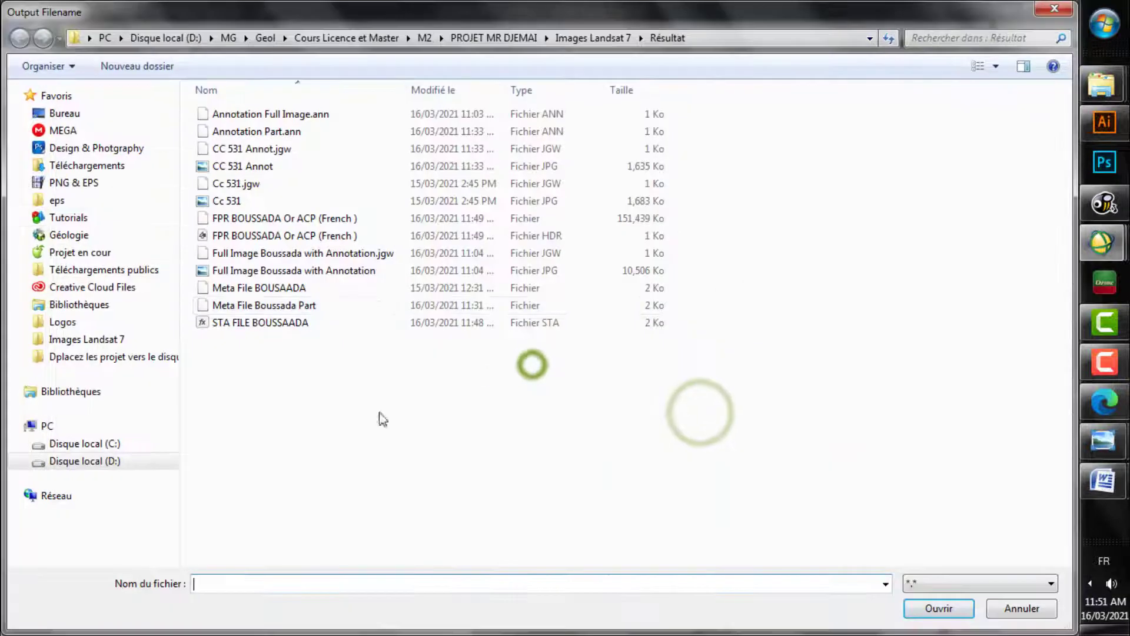
{"action": "left_click", "coordinate": [290, 578]}
{"action": "type", "text": "FPR / ACP 123"}
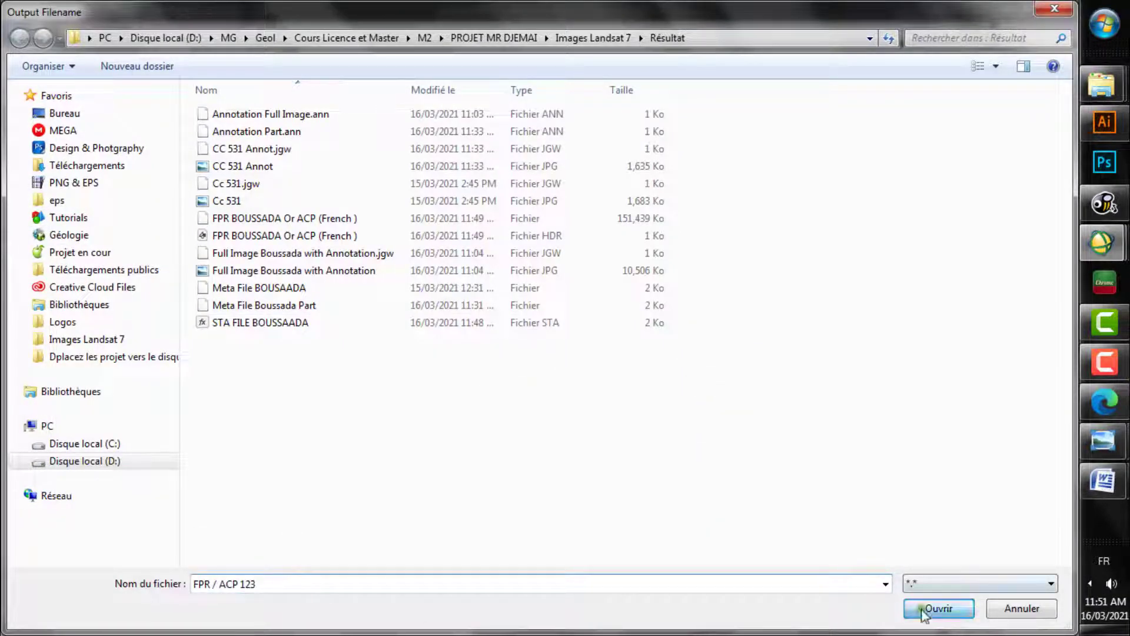
{"action": "left_click", "coordinate": [922, 609]}
{"action": "left_click", "coordinate": [646, 338]}
{"action": "left_click", "coordinate": [222, 586]}
{"action": "key", "text": "BackSpace"}
{"action": "type", "text": "_"}
{"action": "left_click", "coordinate": [951, 609]}
{"action": "left_click", "coordinate": [424, 458]}
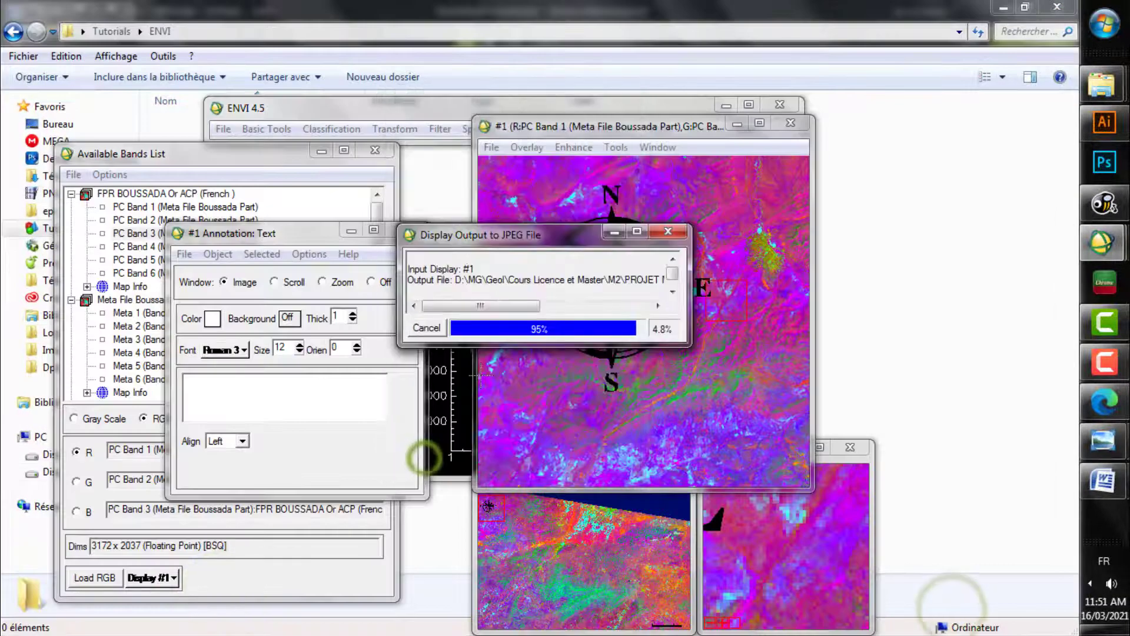
{"action": "left_click", "coordinate": [395, 231]}
Open the exported FPR_ ACP 123 image from the Résultat folder of Images Landsat 7.
{"action": "left_click_drag", "start_coordinate": [259, 159], "coordinate": [794, 165]}
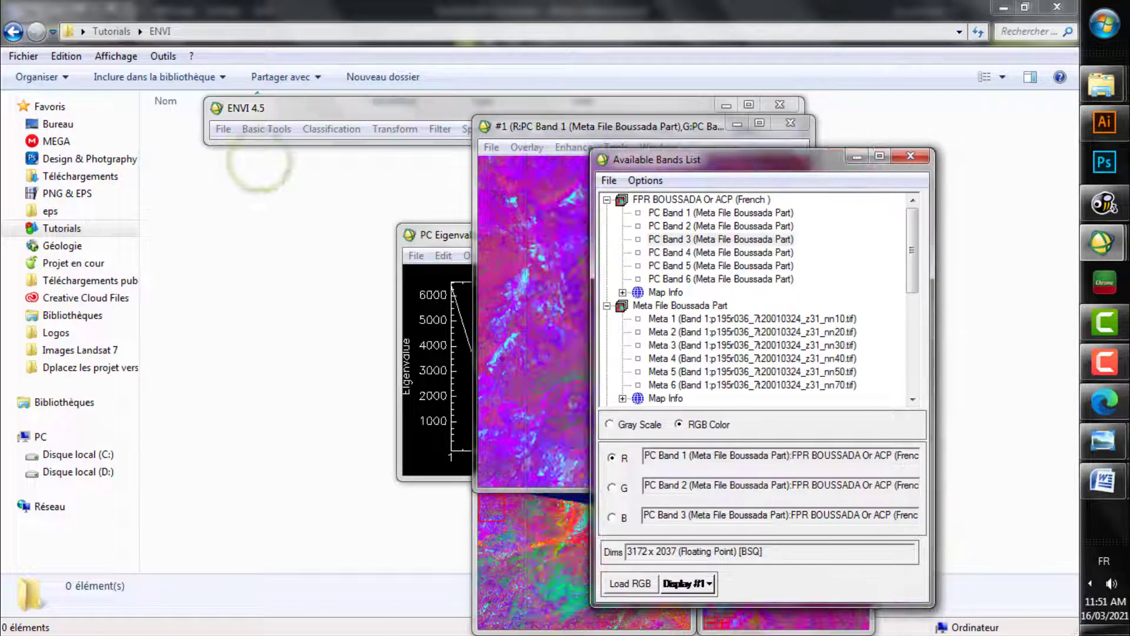
{"action": "left_click_drag", "start_coordinate": [442, 243], "coordinate": [371, 242]}
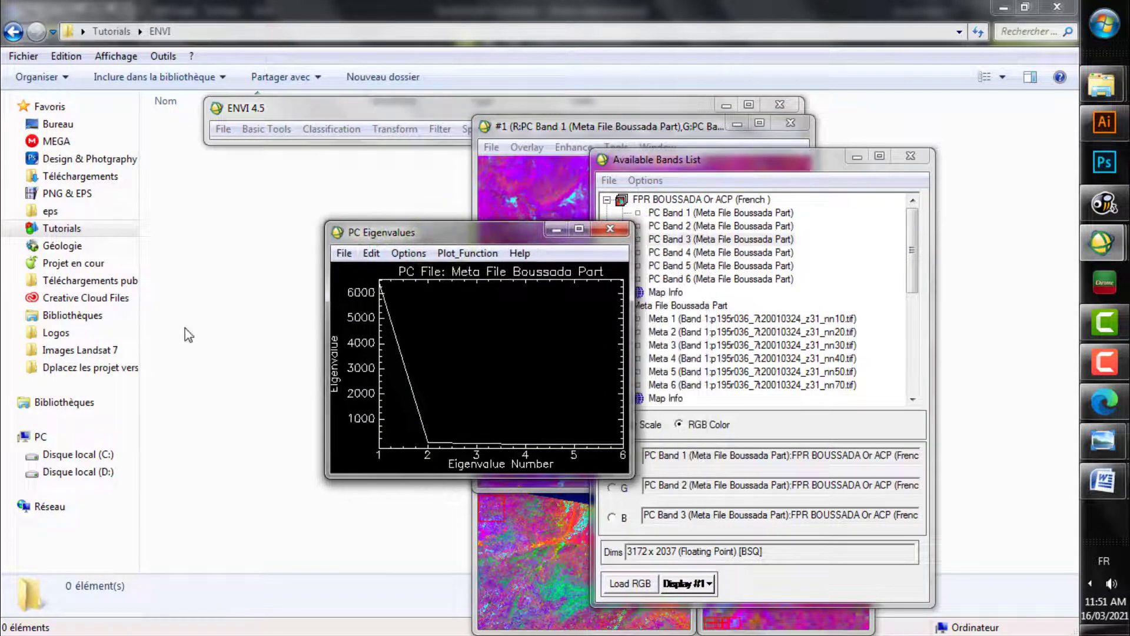
{"action": "left_click", "coordinate": [100, 350]}
{"action": "double_click", "coordinate": [277, 182]}
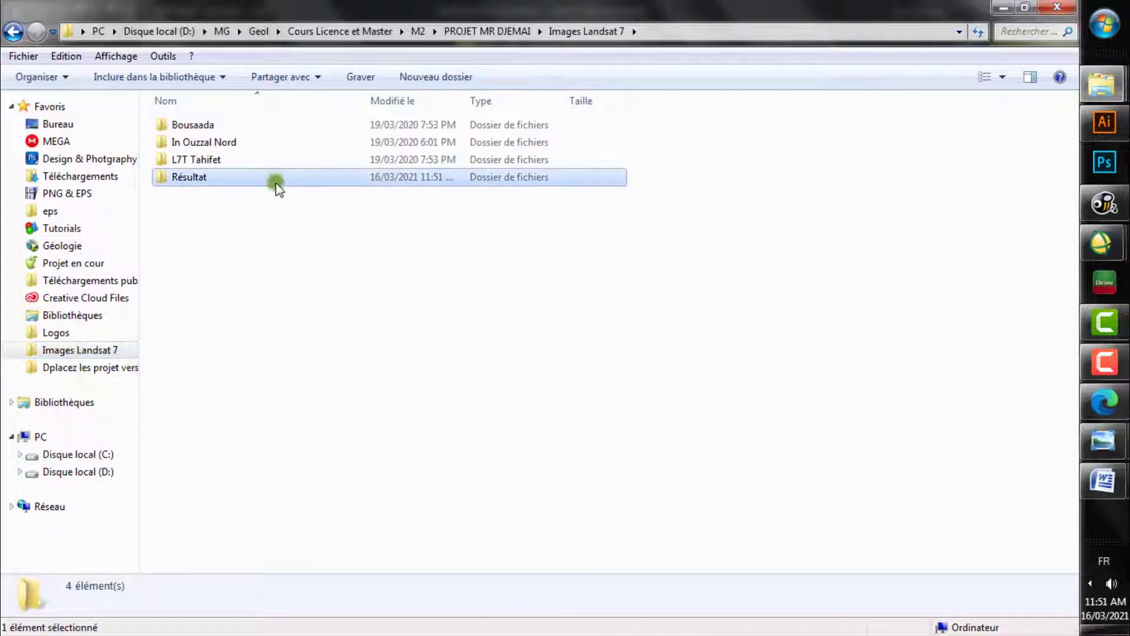
{"action": "left_click", "coordinate": [457, 424]}
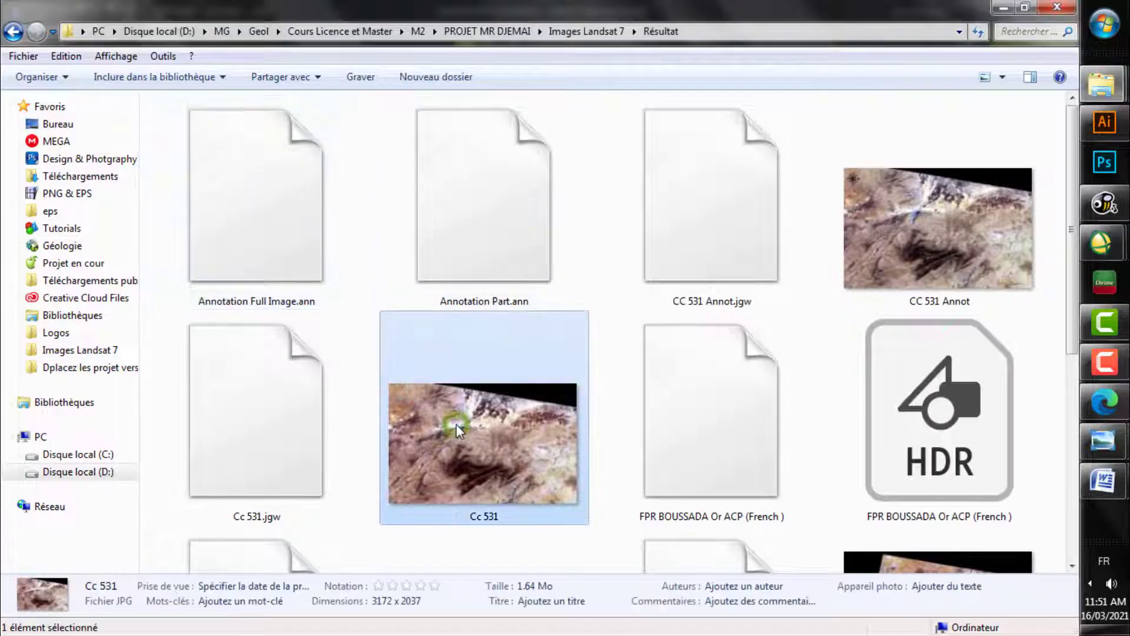
{"action": "scroll", "coordinate": [457, 424], "scroll_direction": "down", "scroll_amount": 3}
{"action": "double_click", "coordinate": [502, 497]}
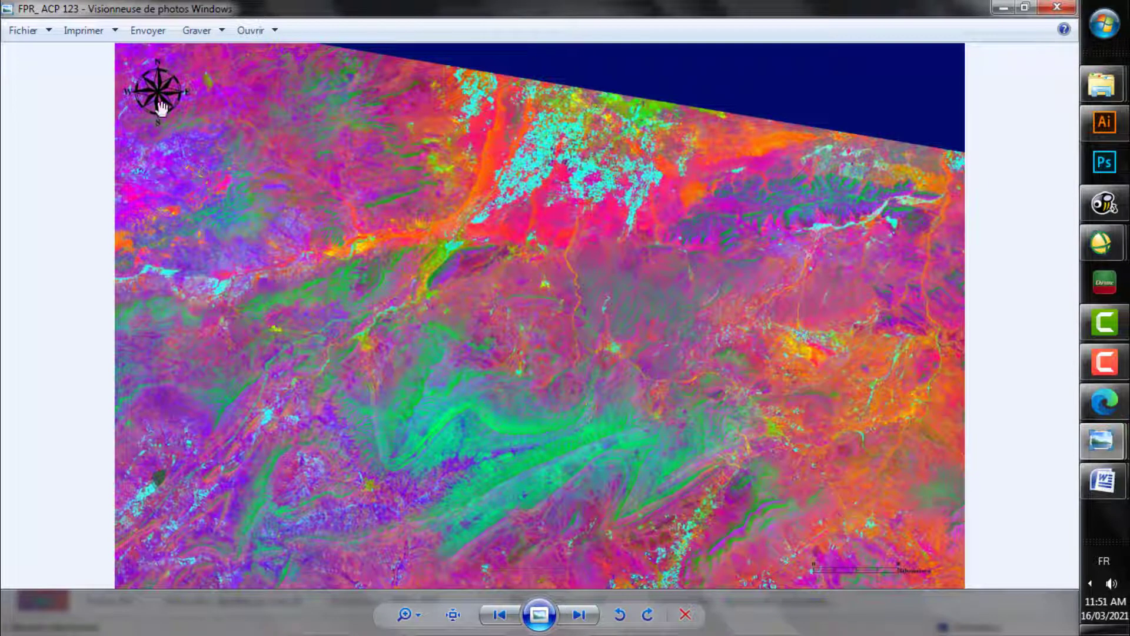
Examine the compass rose, the scale bar and the colours of the FPR_ ACP 123 image up close.
{"action": "scroll", "coordinate": [618, 353], "scroll_direction": "up", "scroll_amount": 5}
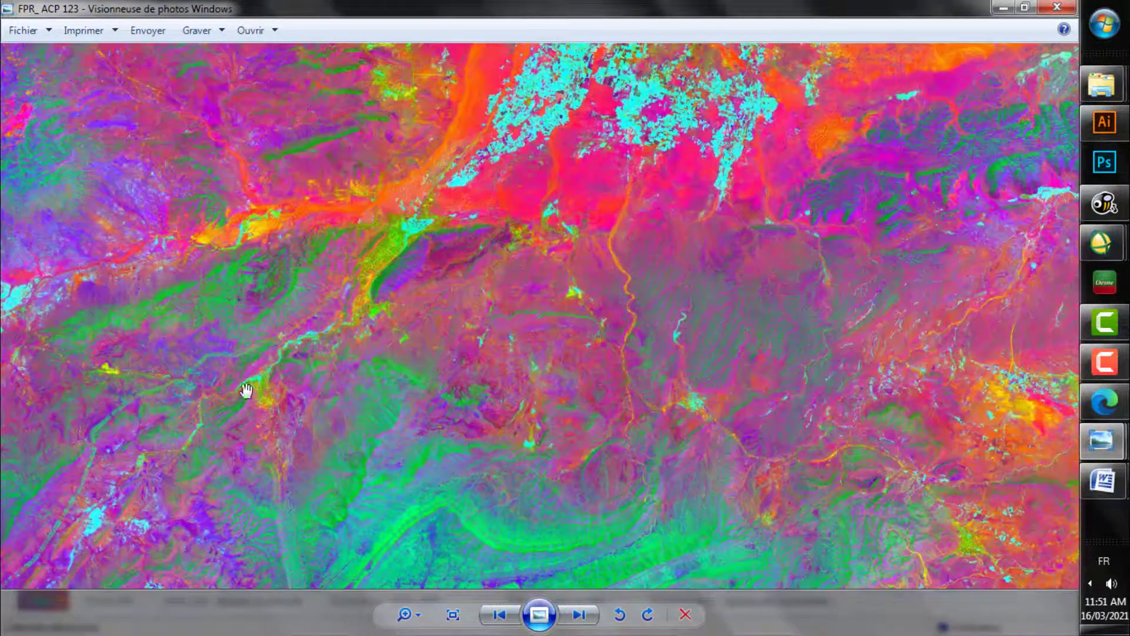
{"action": "left_click_drag", "start_coordinate": [246, 389], "coordinate": [606, 283]}
{"action": "left_click_drag", "start_coordinate": [271, 211], "coordinate": [12, 68]}
{"action": "left_click_drag", "start_coordinate": [558, 480], "coordinate": [404, 338]}
{"action": "left_click_drag", "start_coordinate": [342, 268], "coordinate": [745, 583]}
{"action": "left_click_drag", "start_coordinate": [296, 244], "coordinate": [528, 422]}
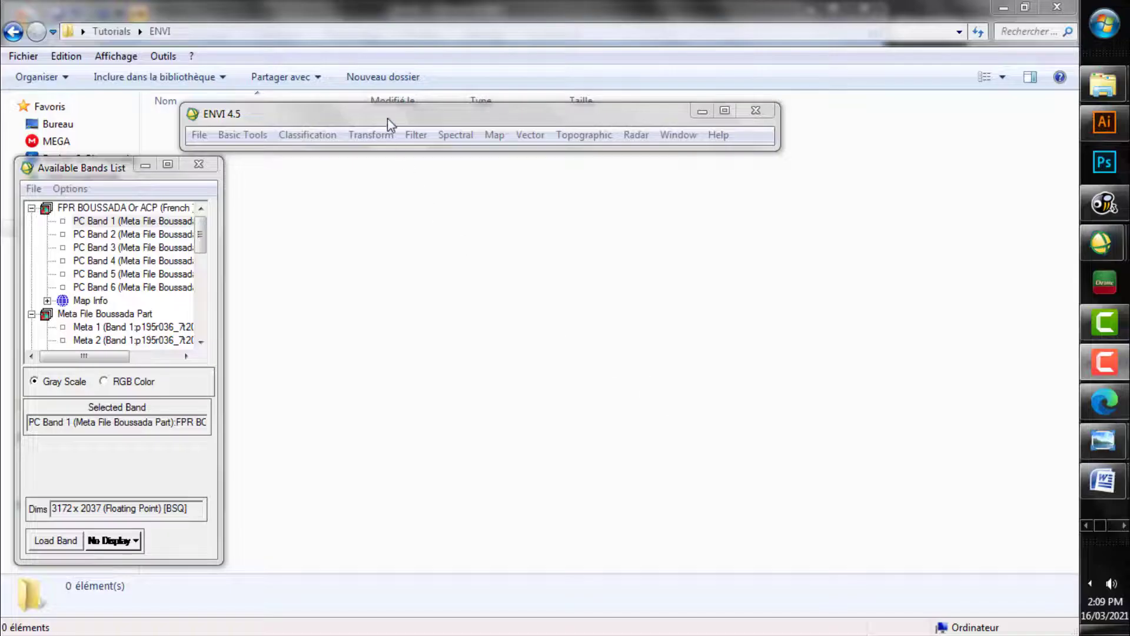
Start a Band Ratios calculation and enter the first pair with Meta 5 as numerator and Meta 6 as denominator.
{"action": "left_click", "coordinate": [392, 115]}
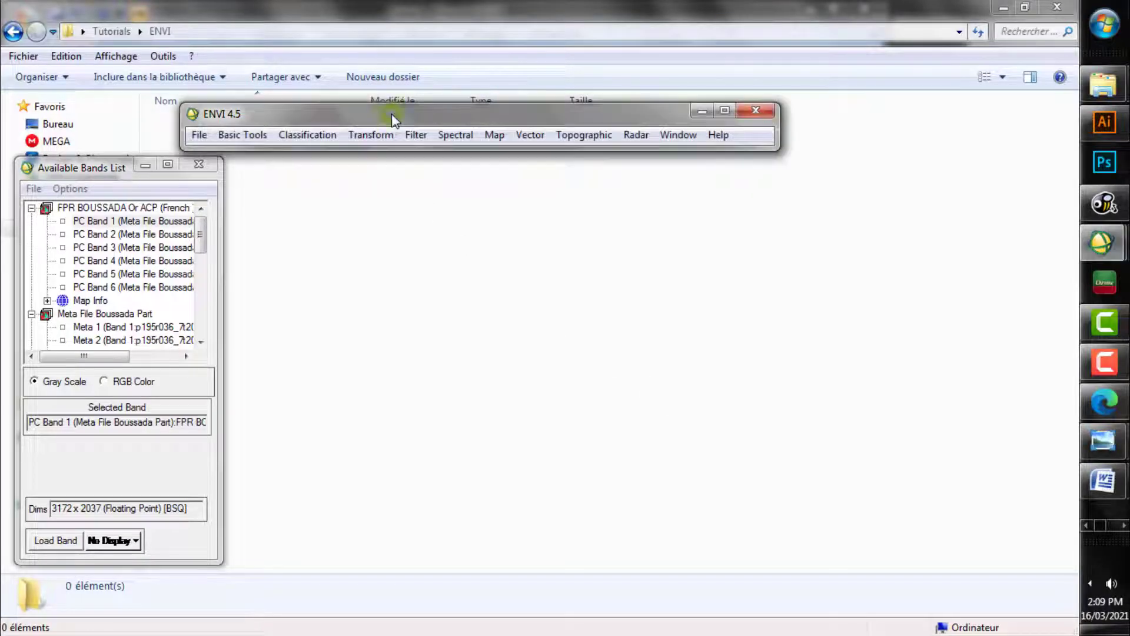
{"action": "left_click", "coordinate": [380, 135]}
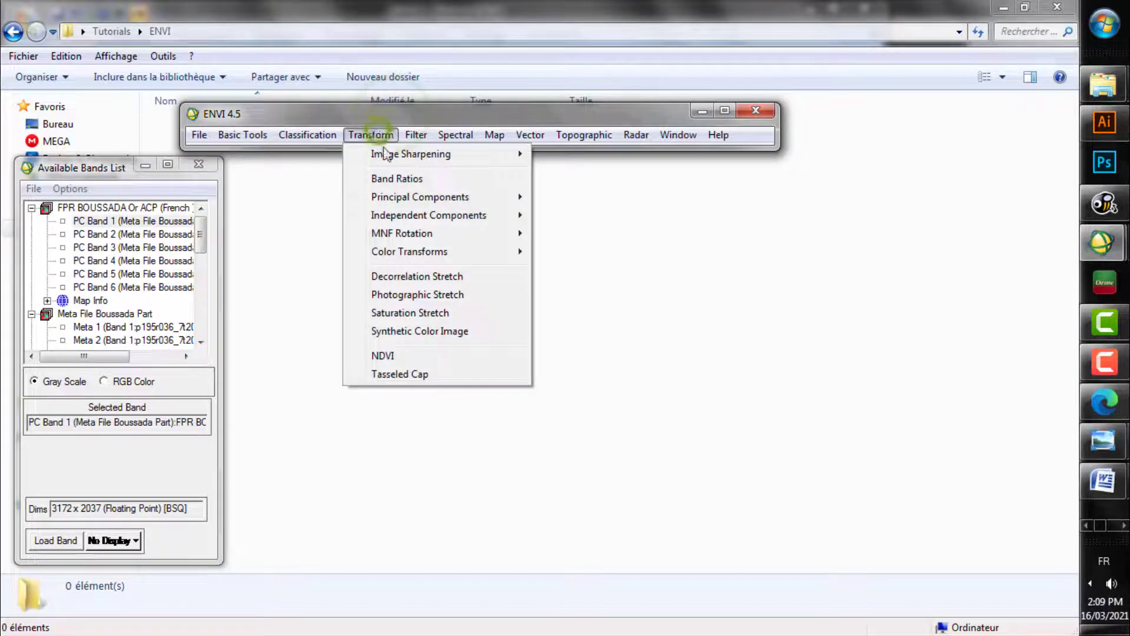
{"action": "left_click", "coordinate": [416, 179]}
{"action": "left_click", "coordinate": [413, 151]}
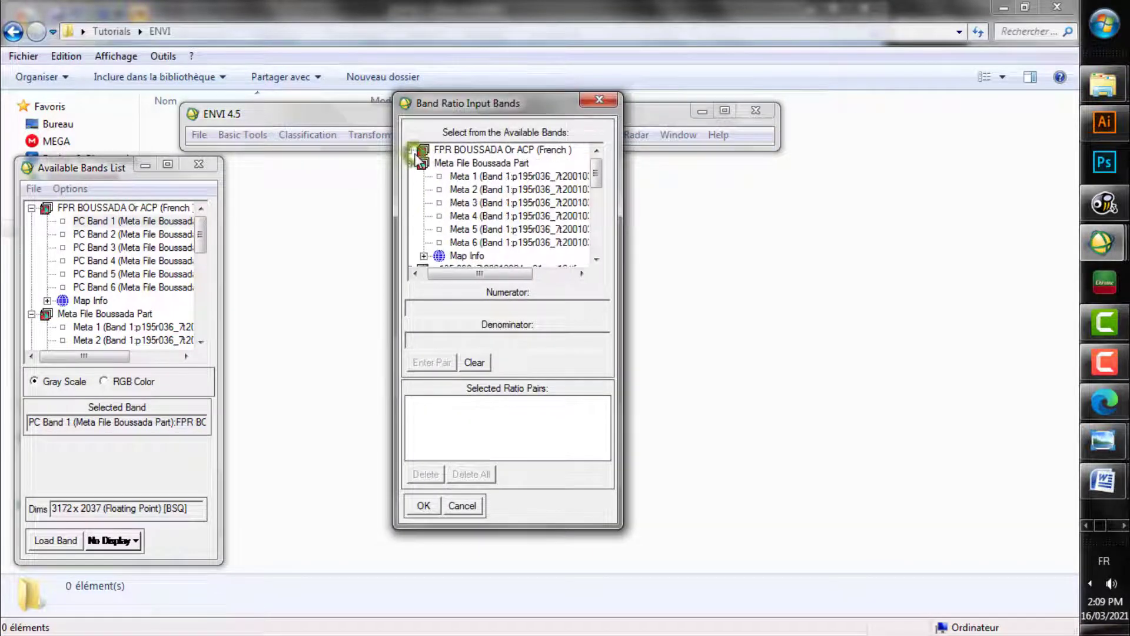
{"action": "left_click", "coordinate": [499, 306]}
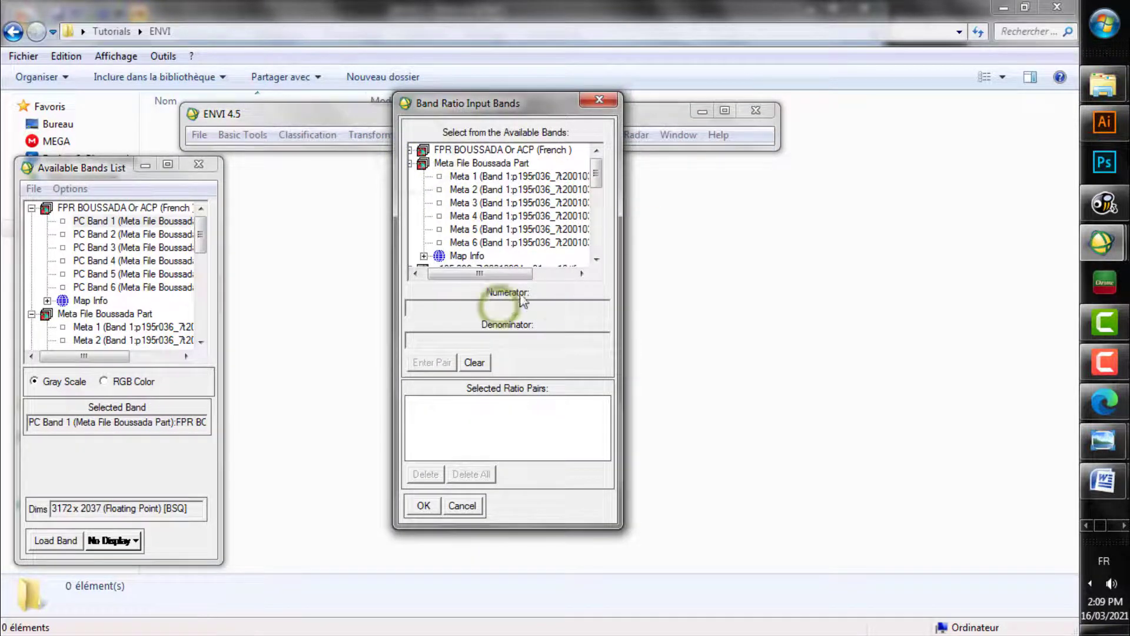
{"action": "left_click", "coordinate": [500, 229]}
{"action": "left_click", "coordinate": [497, 338]}
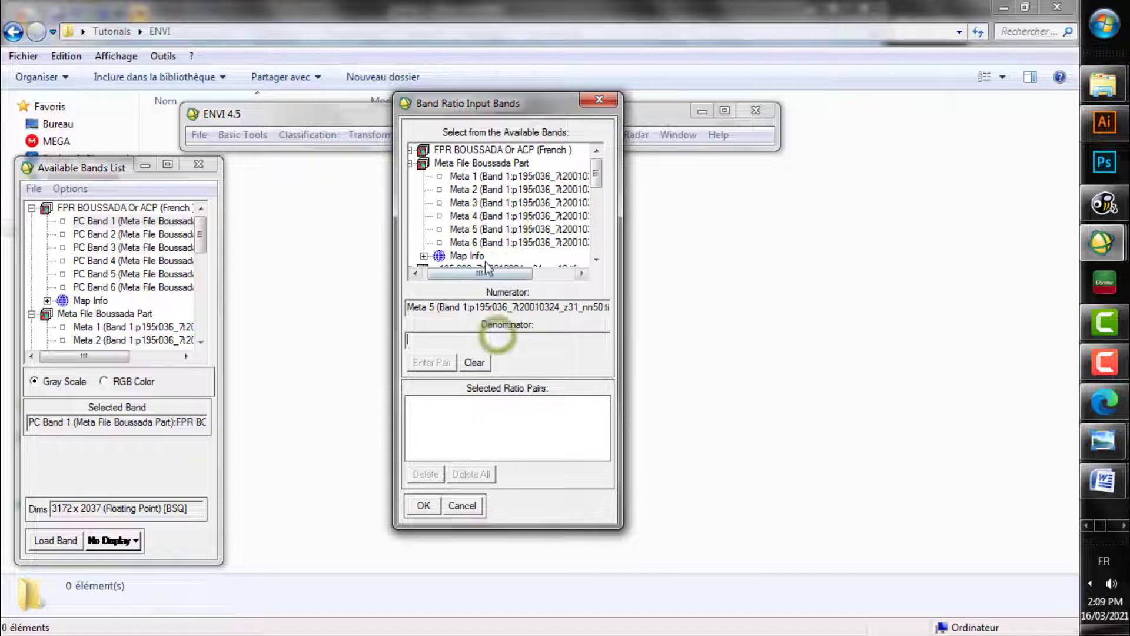
{"action": "left_click", "coordinate": [493, 242]}
{"action": "mouse_move", "coordinate": [501, 272]}
{"action": "left_mouse_down"}
{"action": "mouse_move", "coordinate": [571, 257]}
{"action": "mouse_move", "coordinate": [516, 275]}
{"action": "left_mouse_up"}
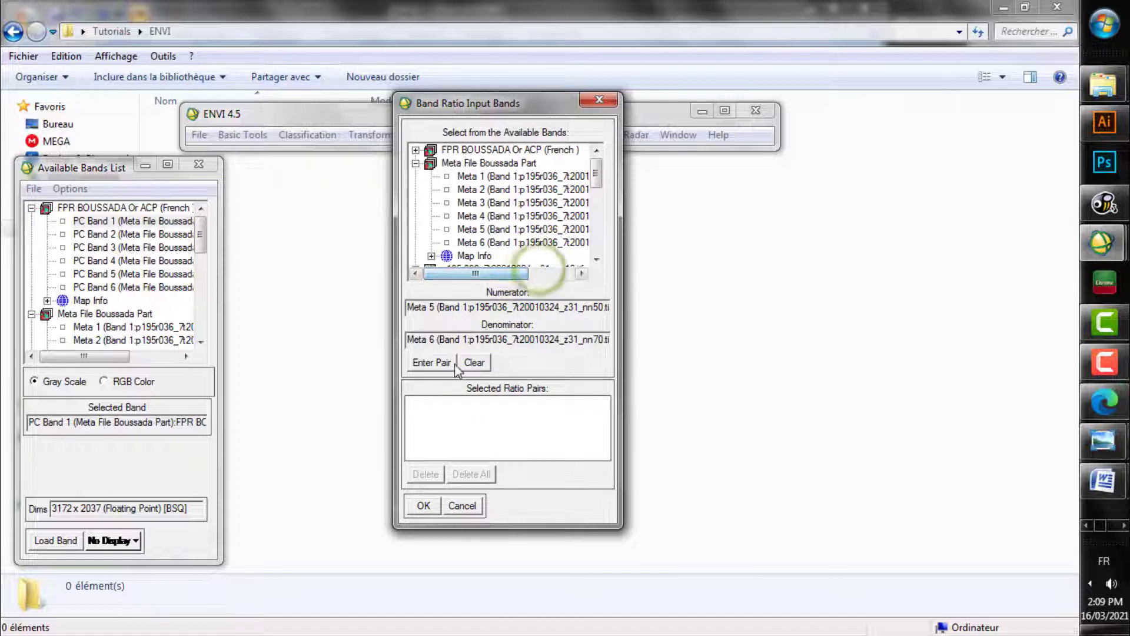
{"action": "left_click", "coordinate": [432, 362]}
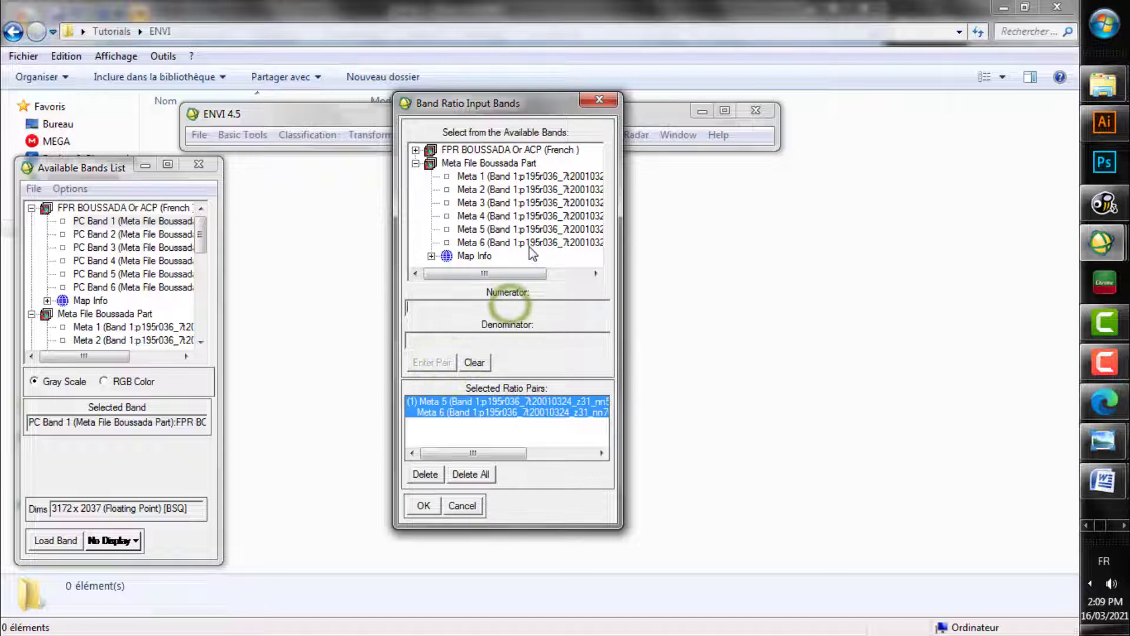
Add a second ratio pair with Meta 5 as numerator and Meta 4 as denominator.
{"action": "left_click", "coordinate": [497, 231]}
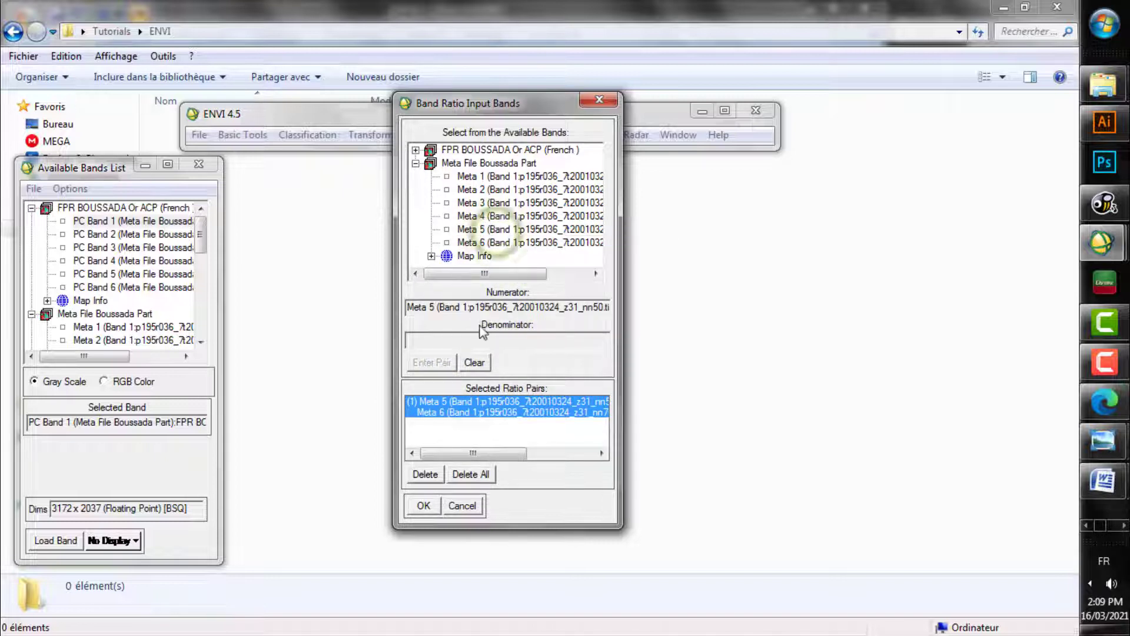
{"action": "left_click", "coordinate": [497, 216]}
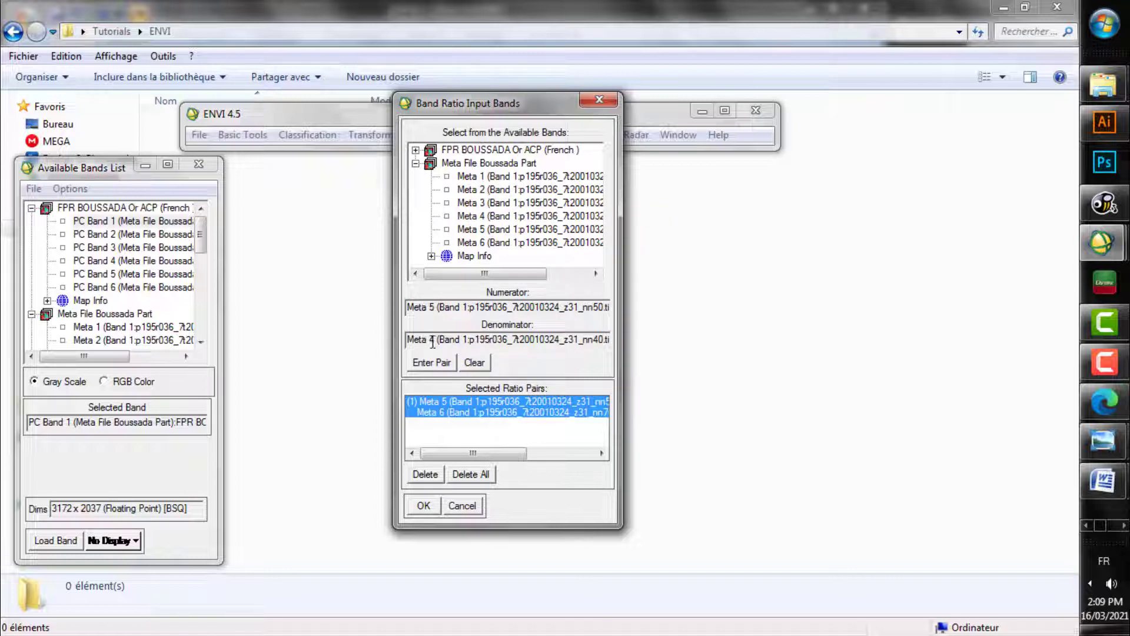
{"action": "left_click", "coordinate": [430, 363]}
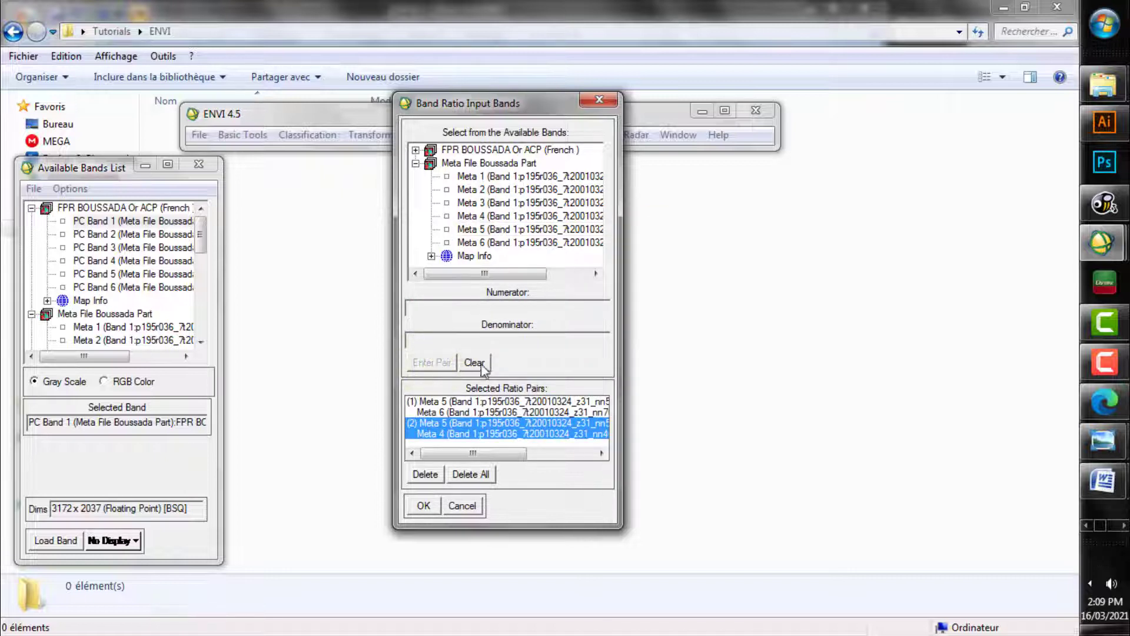
Add a third ratio pair with Meta 6 over Meta 3 and accept the ratio pairs.
{"action": "left_click", "coordinate": [490, 242]}
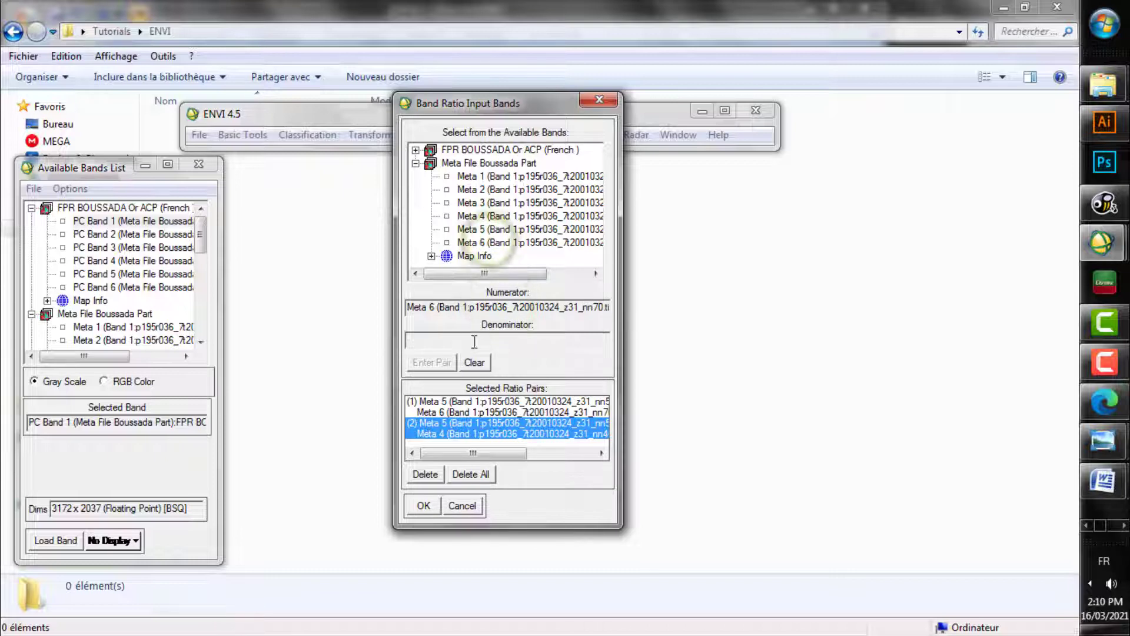
{"action": "left_click", "coordinate": [489, 202]}
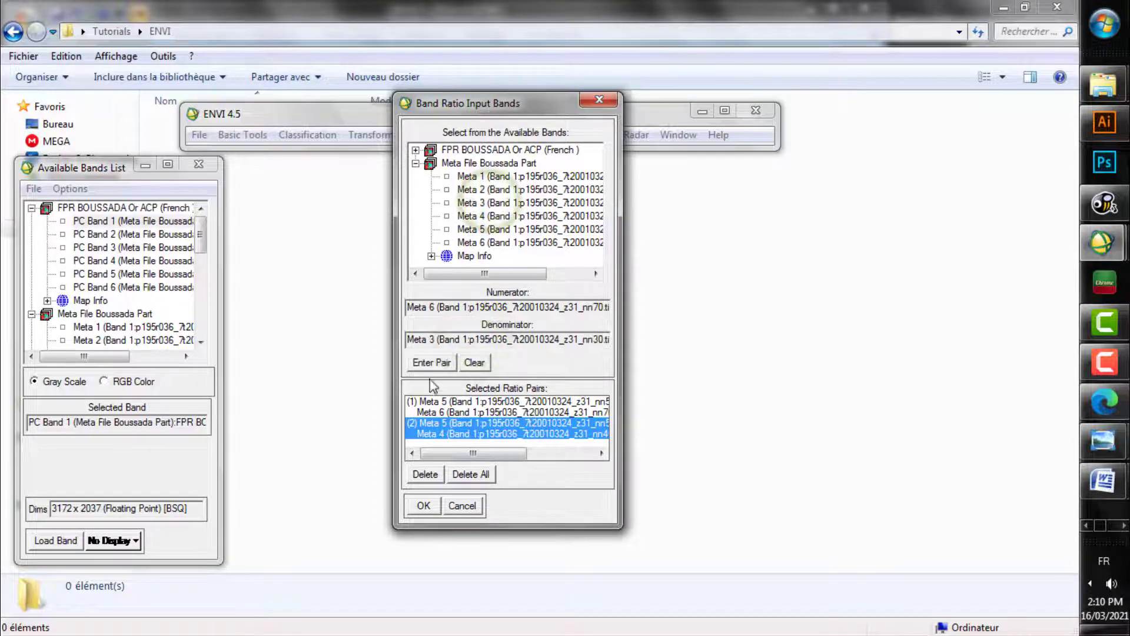
{"action": "left_click", "coordinate": [439, 362]}
{"action": "left_click", "coordinate": [424, 506]}
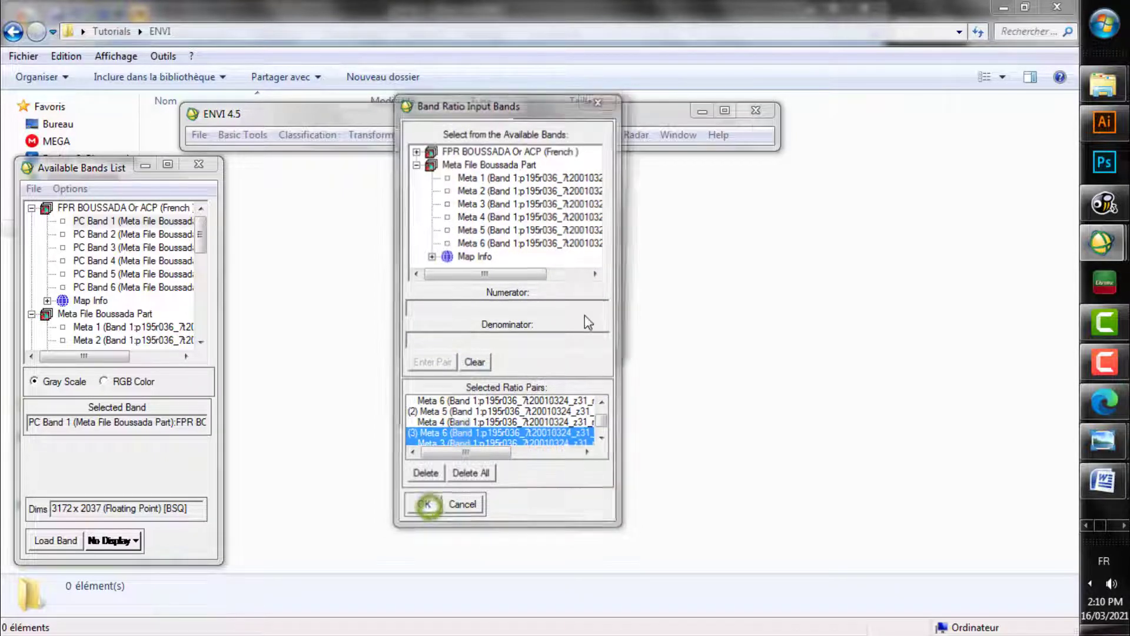
Name the ratio output file Rapport de Band BR Bouus in the Résultat folder and run the calculation in floating point.
{"action": "left_click", "coordinate": [524, 240]}
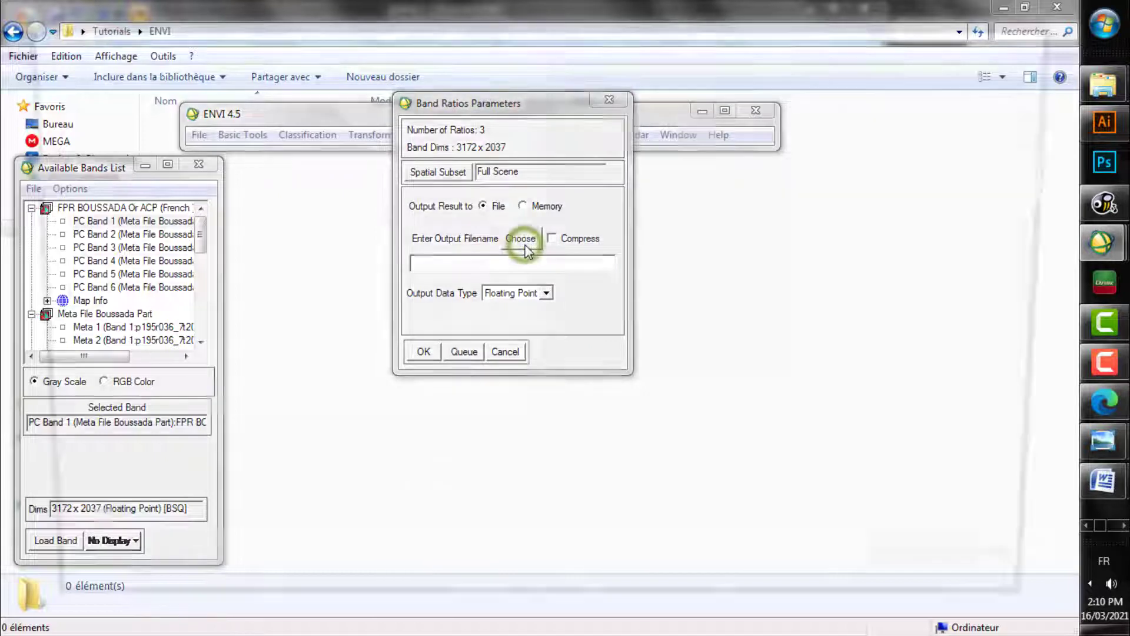
{"action": "left_click", "coordinate": [254, 179]}
{"action": "double_click", "coordinate": [268, 167]}
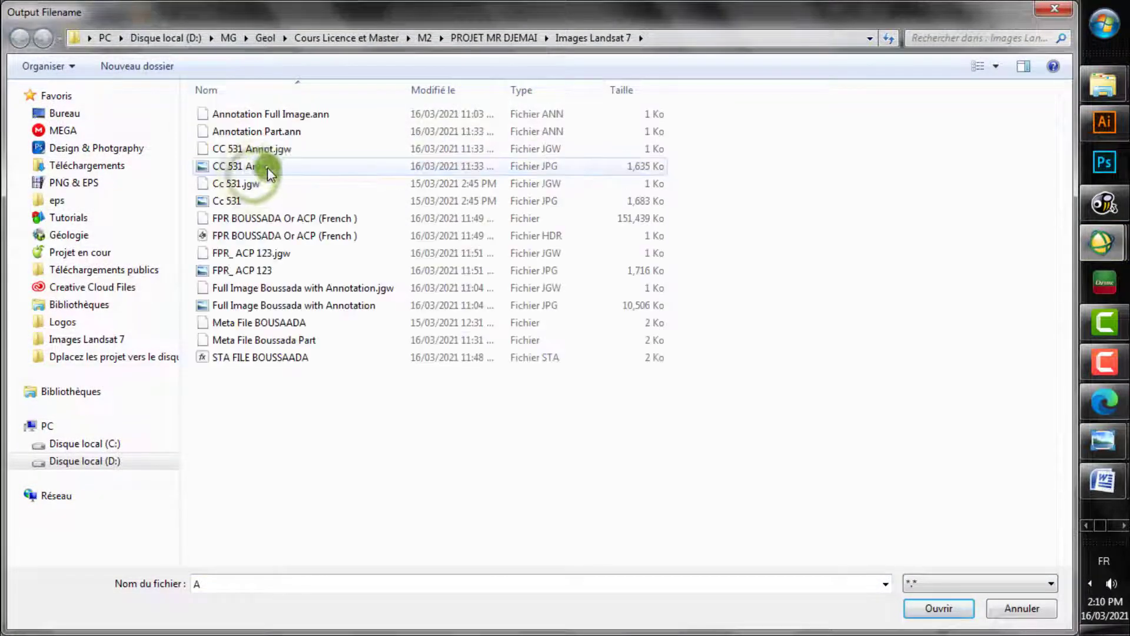
{"action": "left_click", "coordinate": [244, 580]}
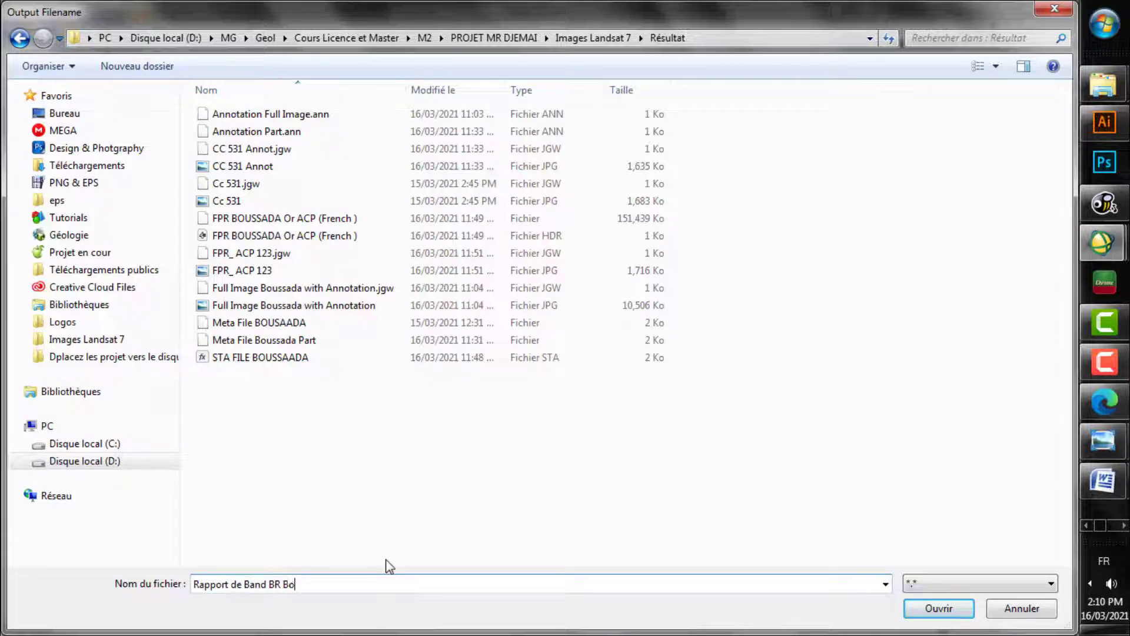
{"action": "key", "text": "Return"}
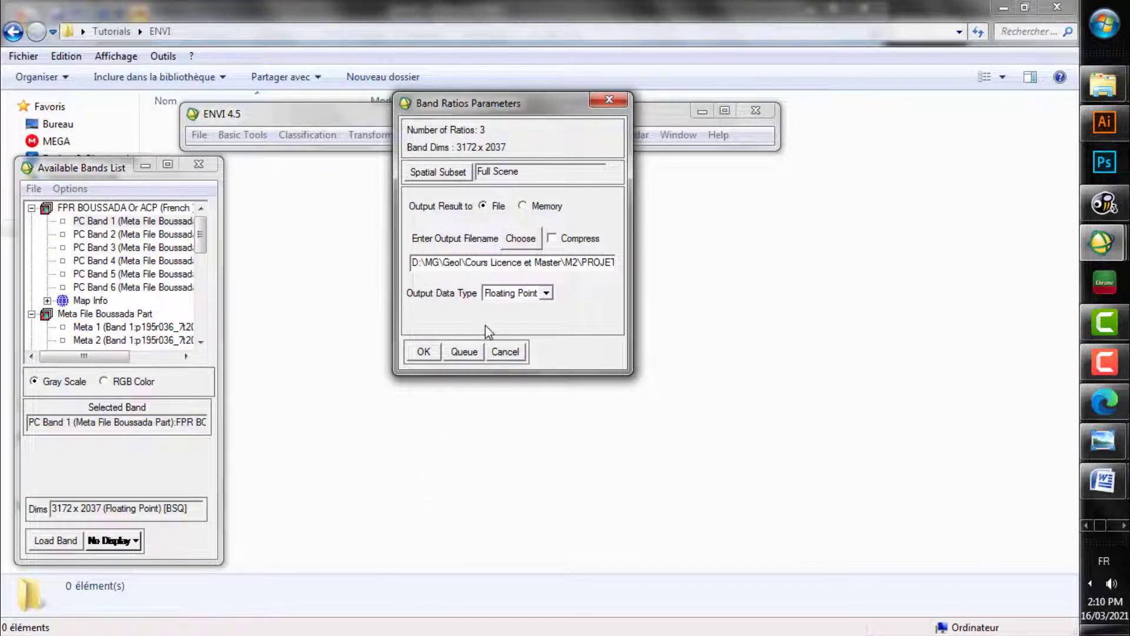
{"action": "left_click", "coordinate": [424, 352]}
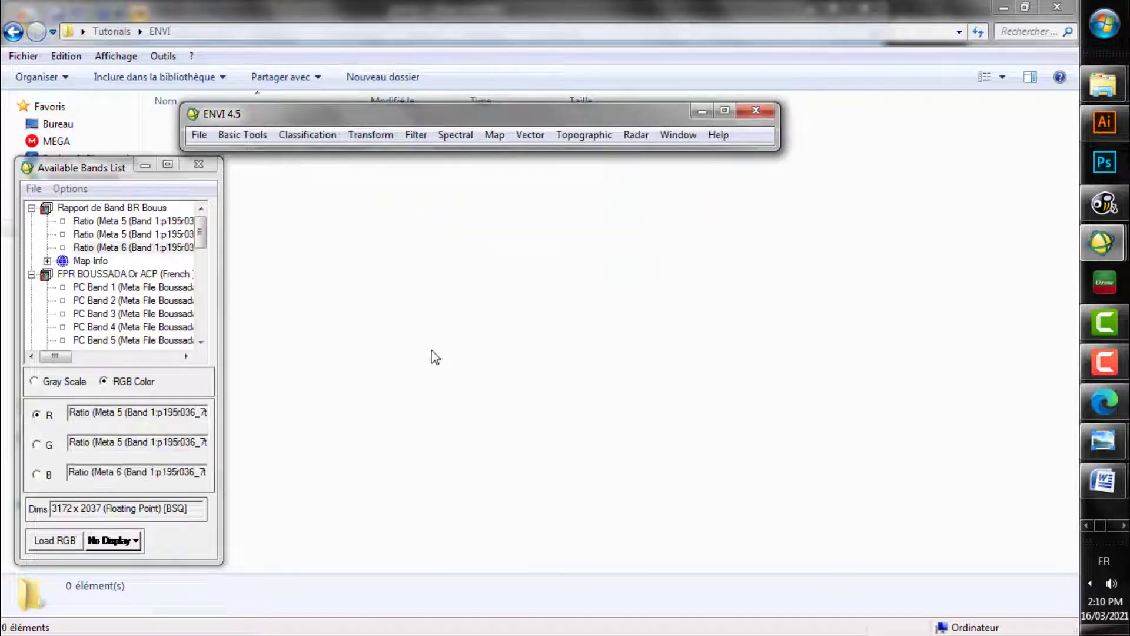
Load the three band ratios 5/6, 5/4 and 6/3 as red, green and blue in a new RGB display.
{"action": "left_click_drag", "start_coordinate": [111, 178], "coordinate": [204, 192]}
{"action": "left_click", "coordinate": [206, 235]}
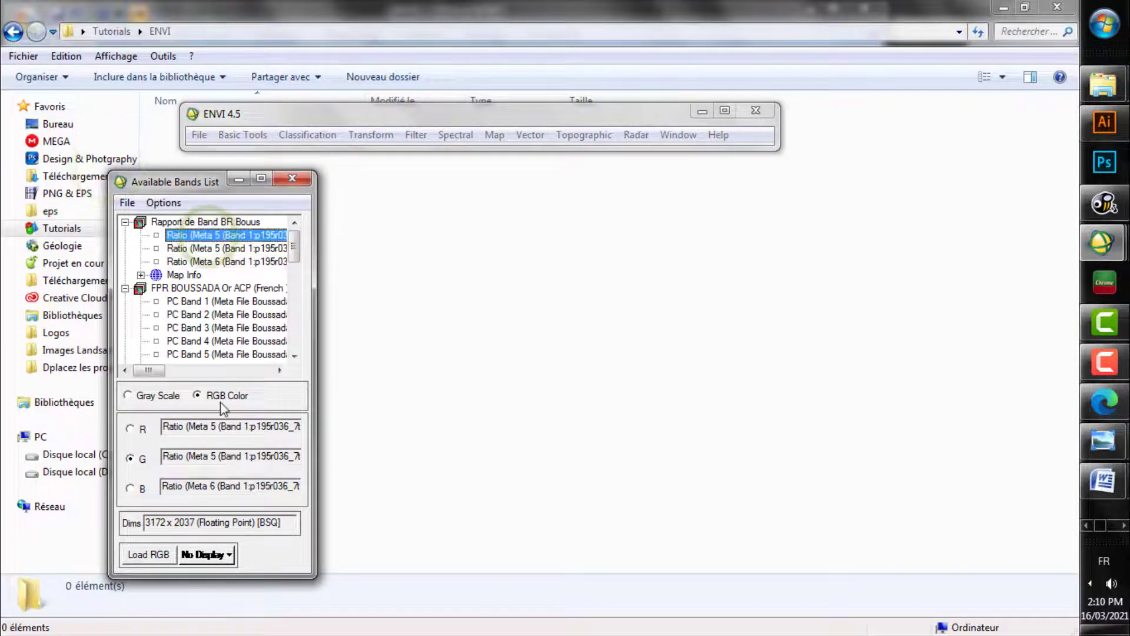
{"action": "left_click", "coordinate": [197, 248]}
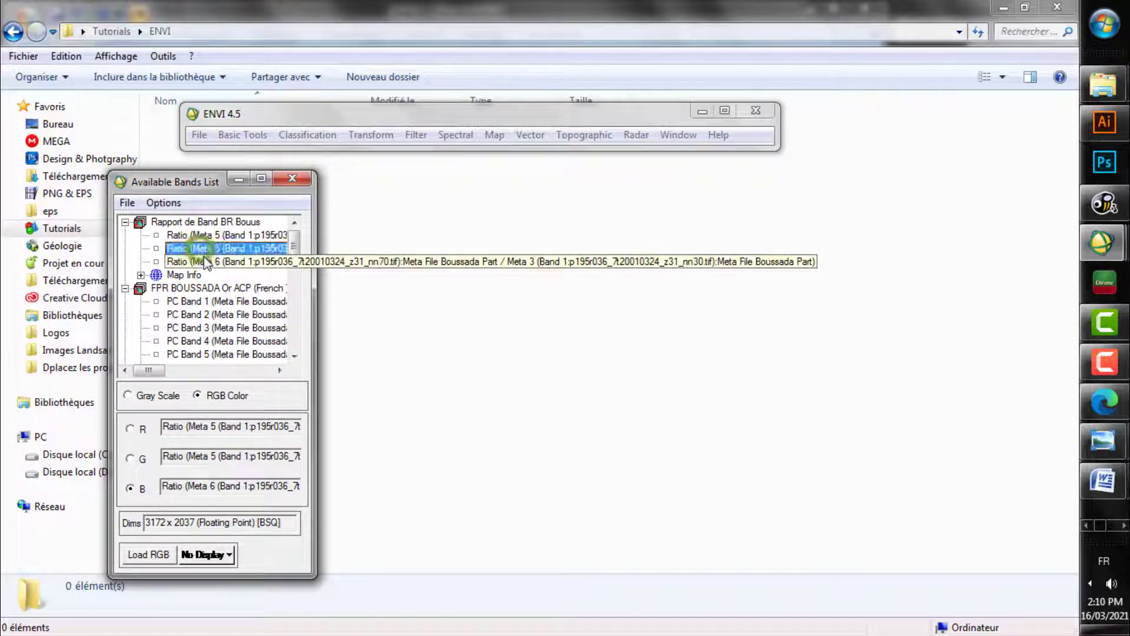
{"action": "left_click", "coordinate": [203, 261]}
{"action": "left_click", "coordinate": [166, 556]}
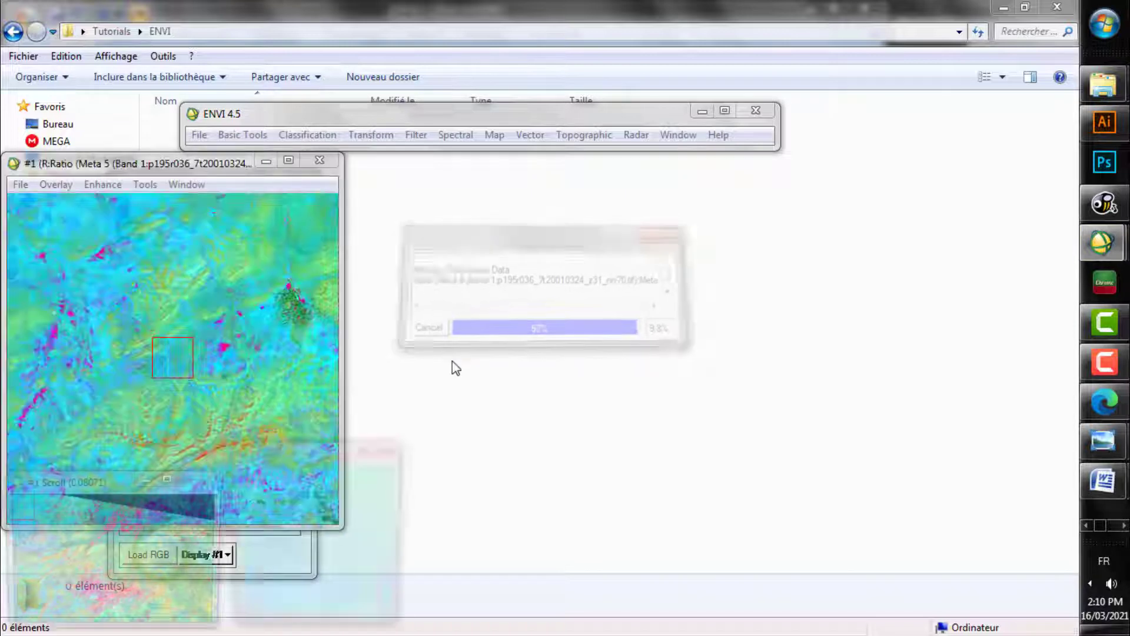
Arrange the display windows beside the band list and inspect the red folded area south of the ratio composite's centre.
{"action": "left_click_drag", "start_coordinate": [113, 168], "coordinate": [551, 165]}
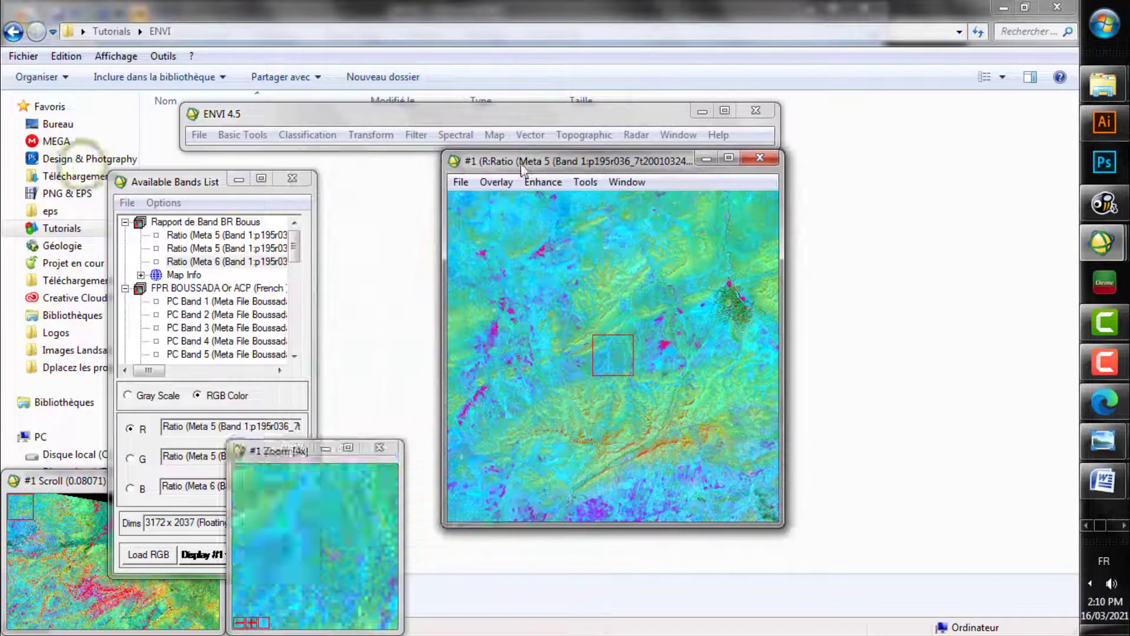
{"action": "left_click_drag", "start_coordinate": [539, 557], "coordinate": [561, 591]}
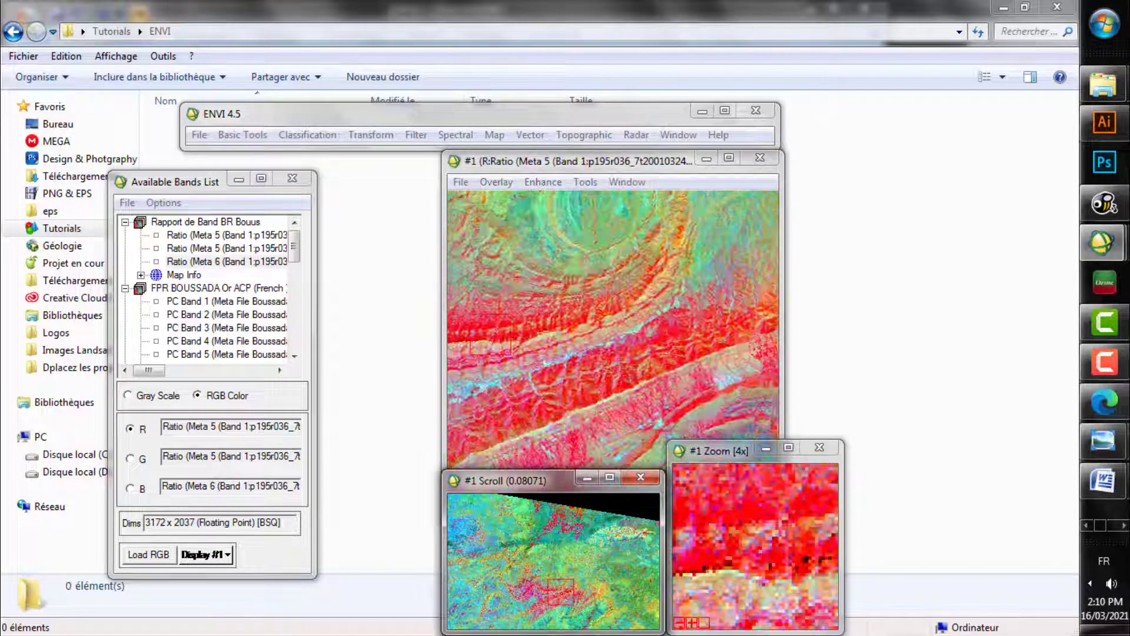
{"action": "left_click", "coordinate": [489, 164]}
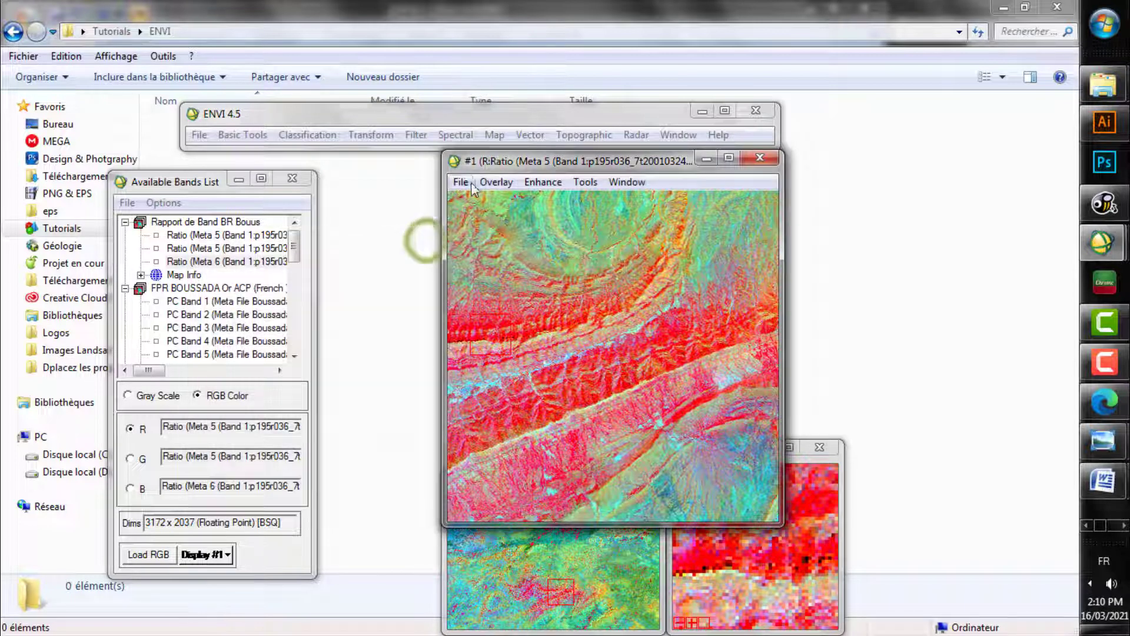
{"action": "left_click_drag", "start_coordinate": [506, 160], "coordinate": [342, 131]}
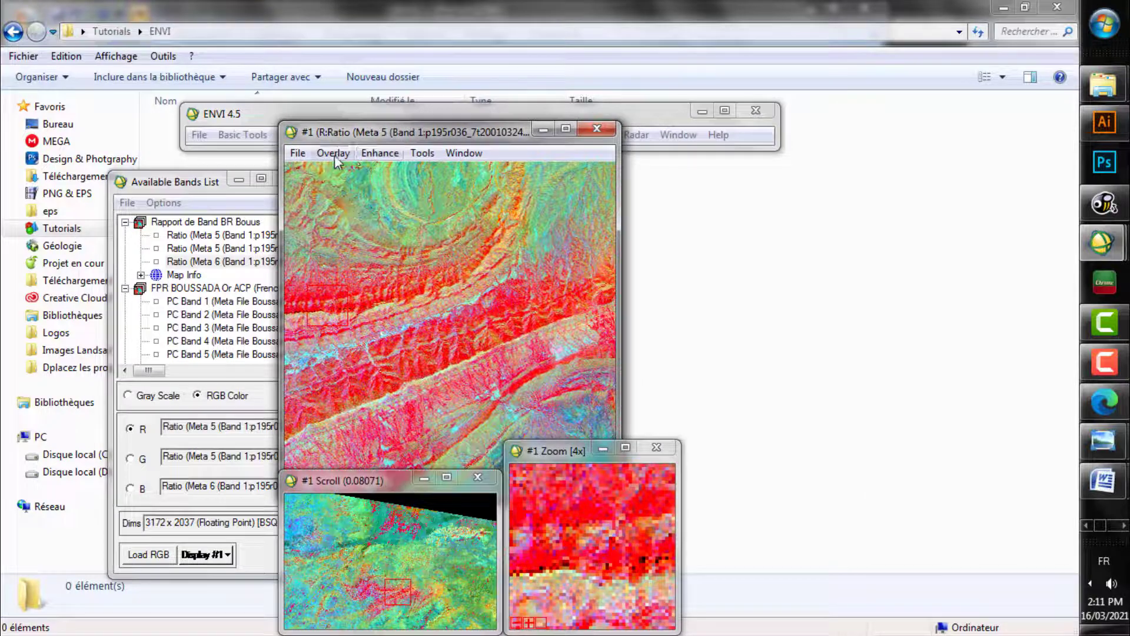
Open the annotation tool on the ratio composite and restore the saved annotations from Annotation Part.ann.
{"action": "left_click", "coordinate": [333, 153]}
{"action": "left_click", "coordinate": [378, 173]}
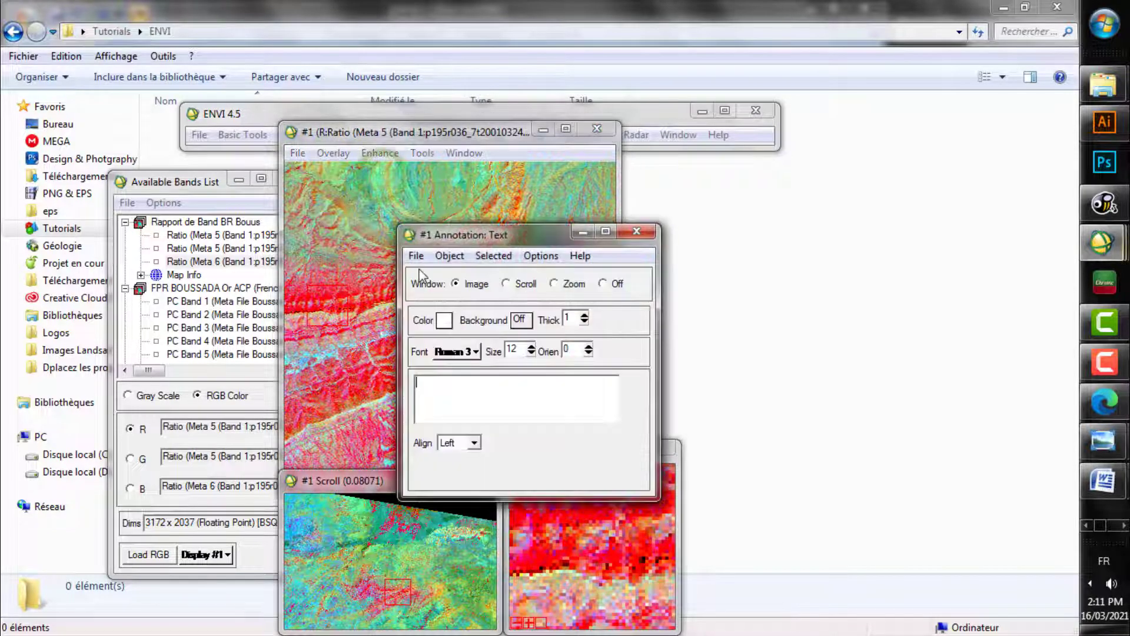
{"action": "left_click", "coordinate": [417, 255]}
{"action": "left_click", "coordinate": [450, 291]}
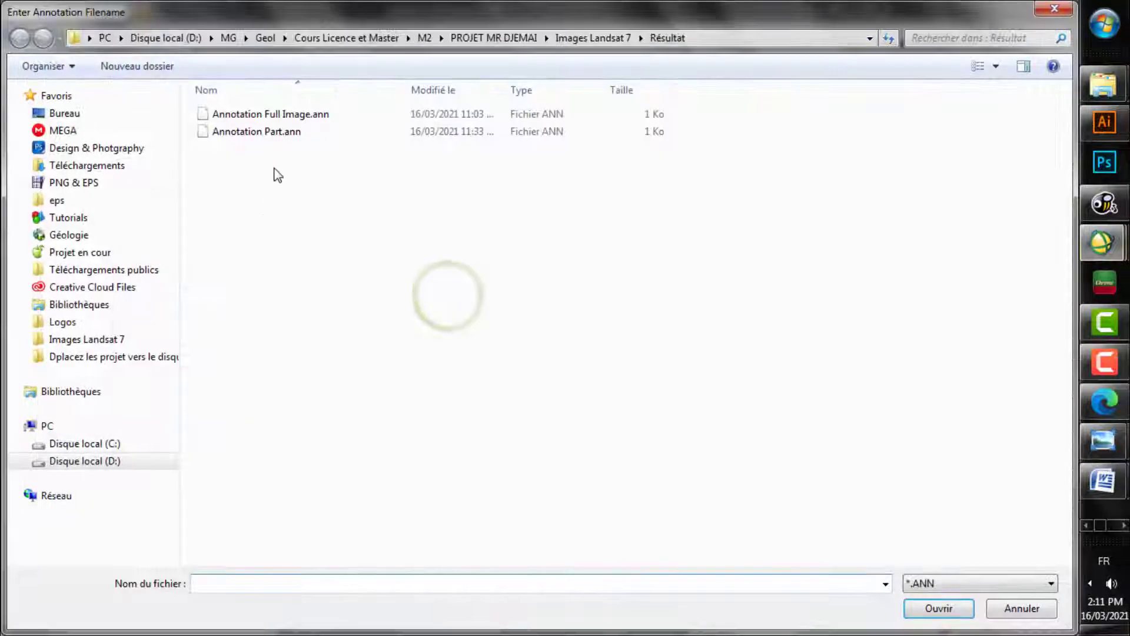
{"action": "double_click", "coordinate": [288, 134]}
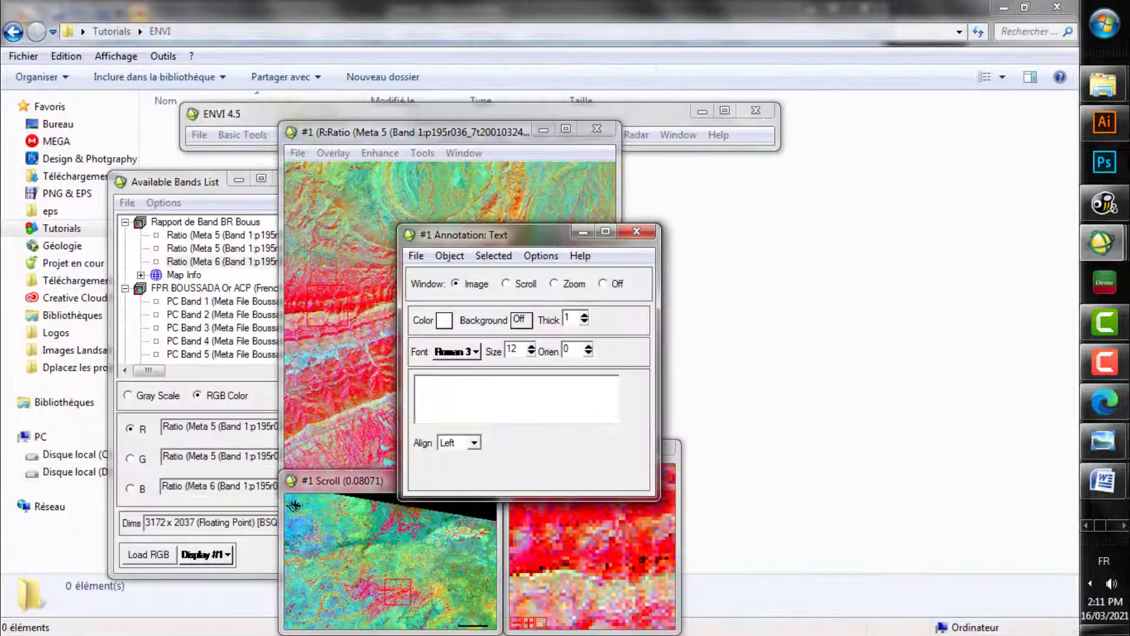
Start saving the annotated ratio composite as an image file with JPEG as the output file type.
{"action": "left_click", "coordinate": [310, 136]}
{"action": "left_click", "coordinate": [298, 153]}
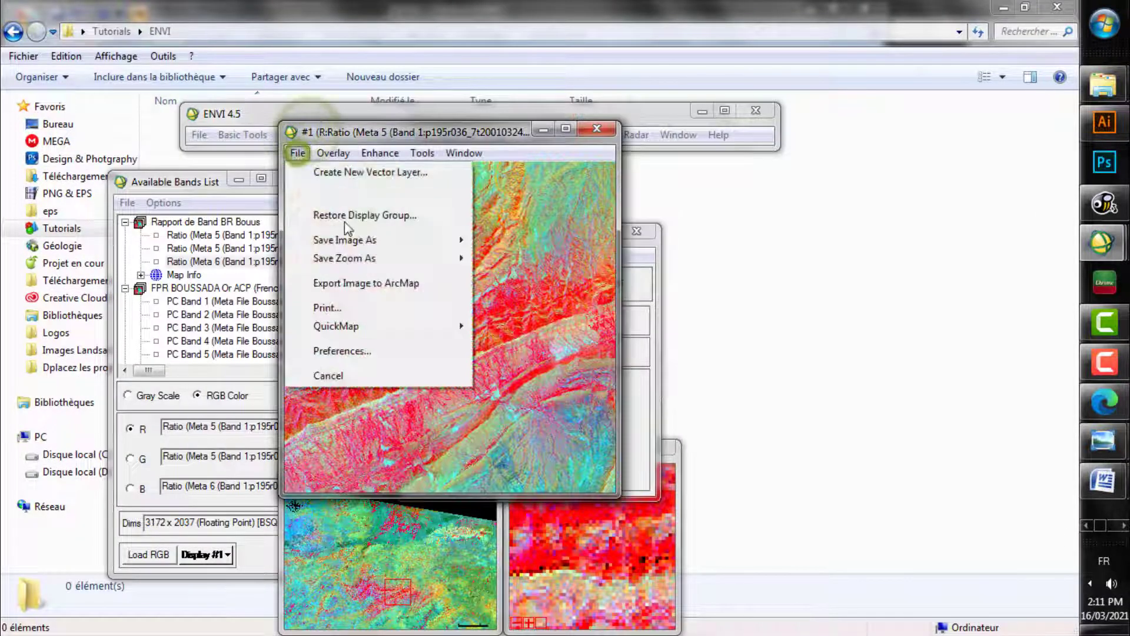
{"action": "left_click", "coordinate": [389, 242]}
{"action": "left_click", "coordinate": [533, 253]}
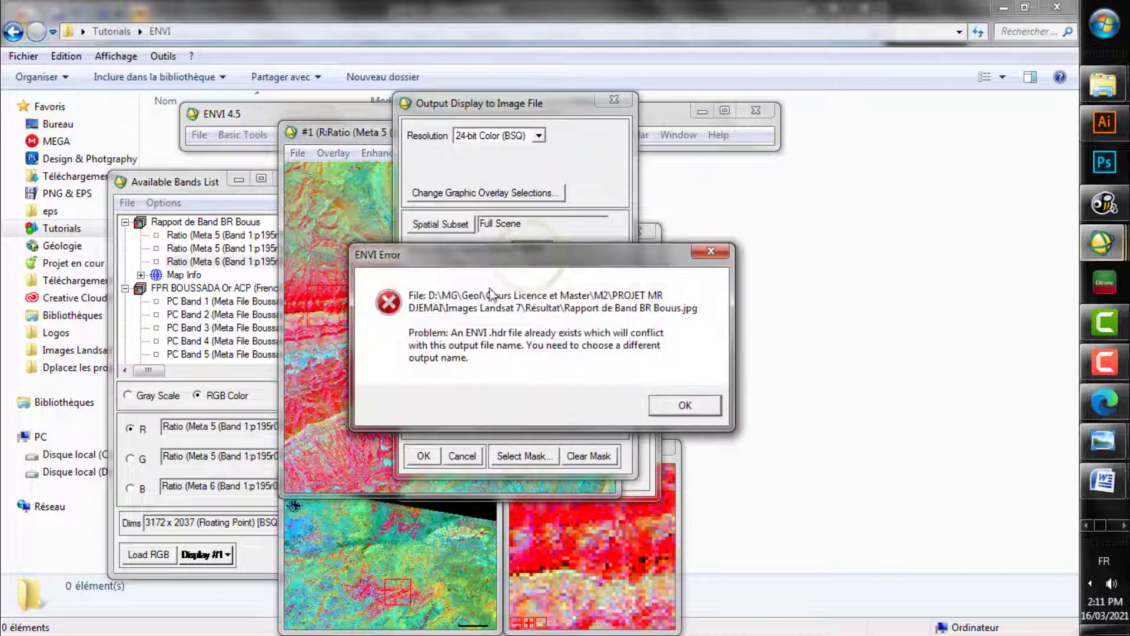
{"action": "left_click", "coordinate": [679, 406]}
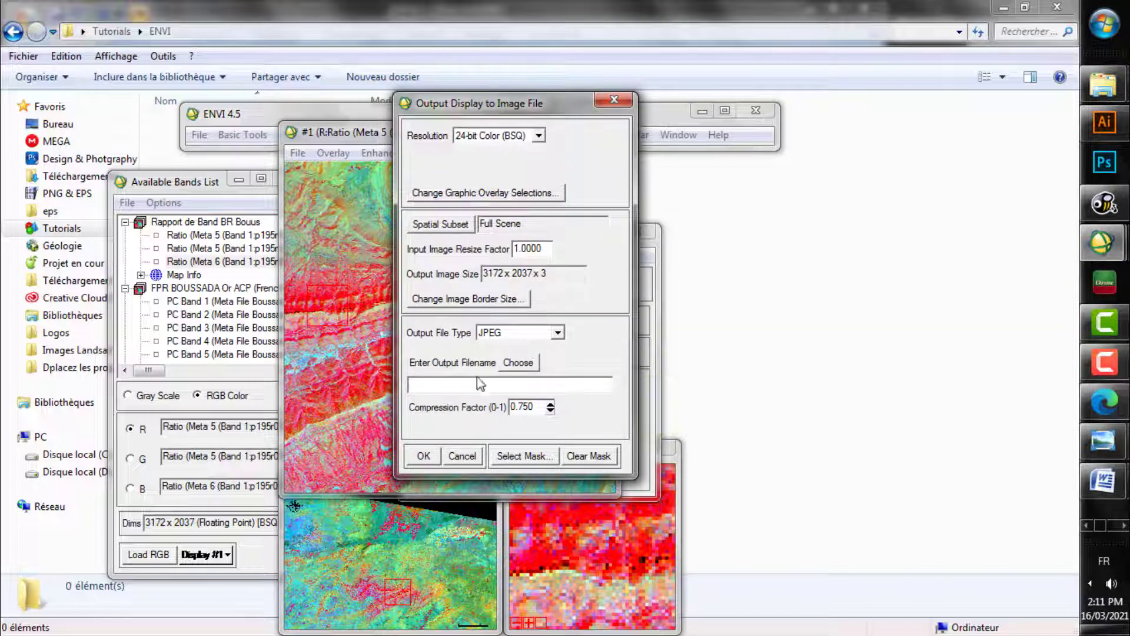
Name the JPEG output Rapport de bandes 57_54_7 in the Résultat folder and export the full scene.
{"action": "left_click", "coordinate": [518, 362]}
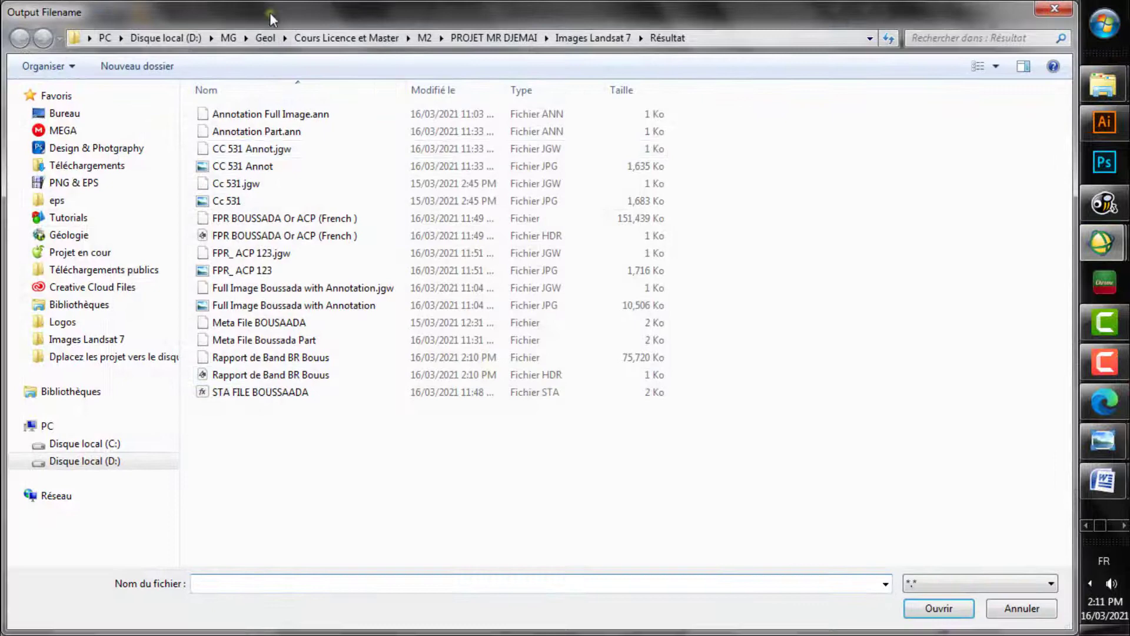
{"action": "double_click", "coordinate": [270, 12]}
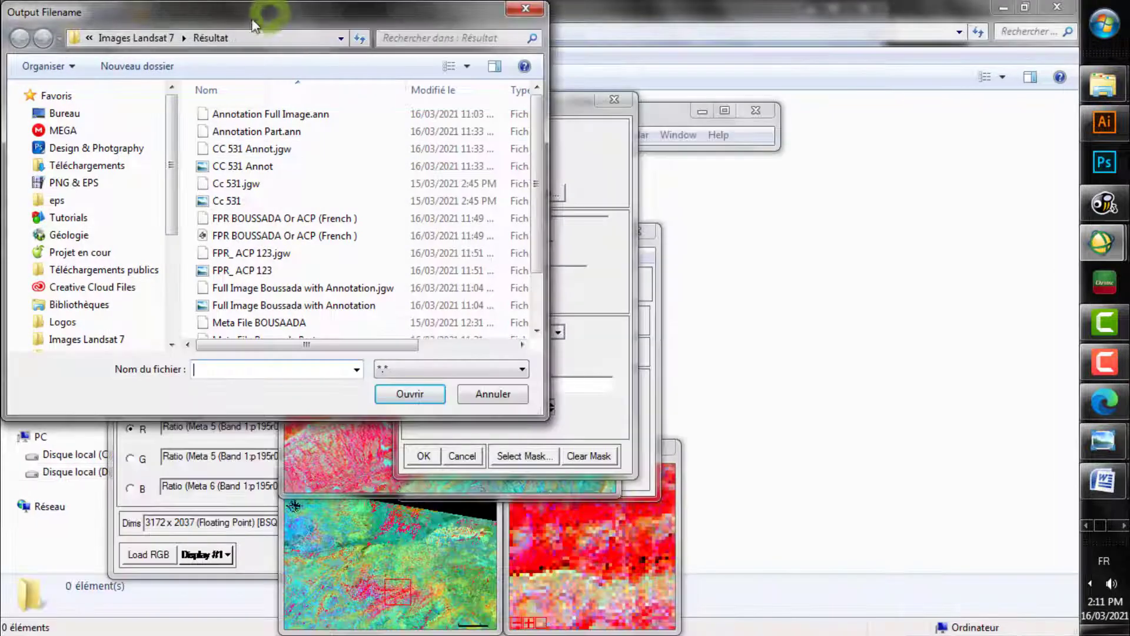
{"action": "left_click_drag", "start_coordinate": [208, 14], "coordinate": [629, 130]}
{"action": "left_click", "coordinate": [662, 486]}
{"action": "type", "text": "Rapport de bandes 57_54_7"}
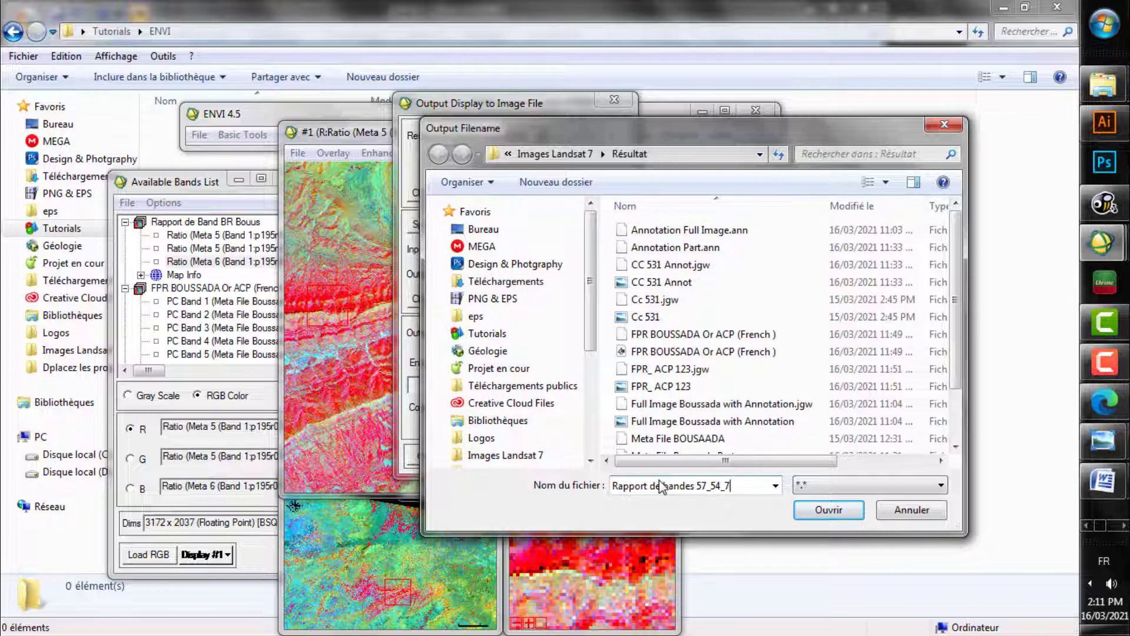
{"action": "left_click", "coordinate": [824, 510]}
{"action": "left_click", "coordinate": [431, 454]}
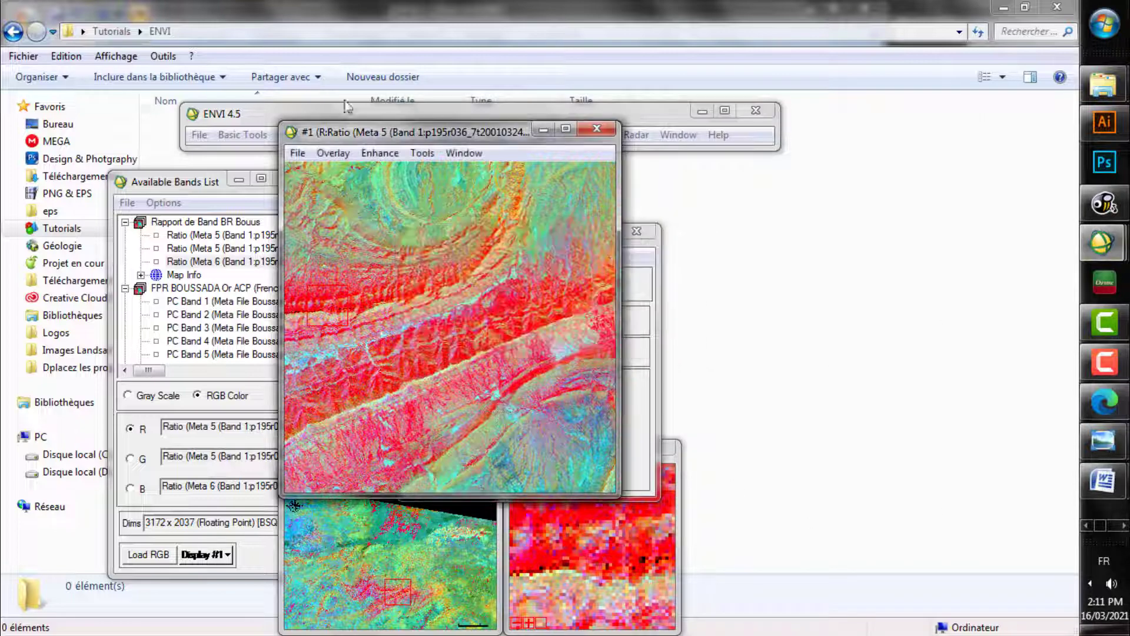
Load a reordered ratio composite into Display #1 with Meta 5/Meta 6 as red, Meta 6/Meta 3 as green and Meta 5/Meta 4 as blue.
{"action": "left_click_drag", "start_coordinate": [310, 563], "coordinate": [672, 633]}
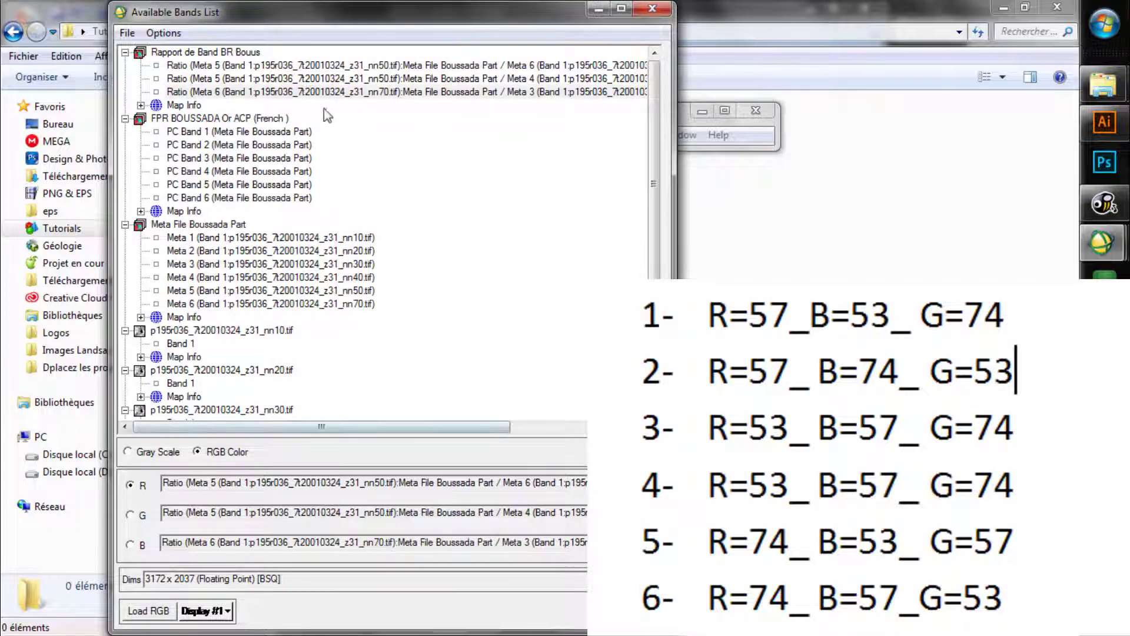
{"action": "left_click", "coordinate": [213, 65]}
{"action": "left_click", "coordinate": [210, 93]}
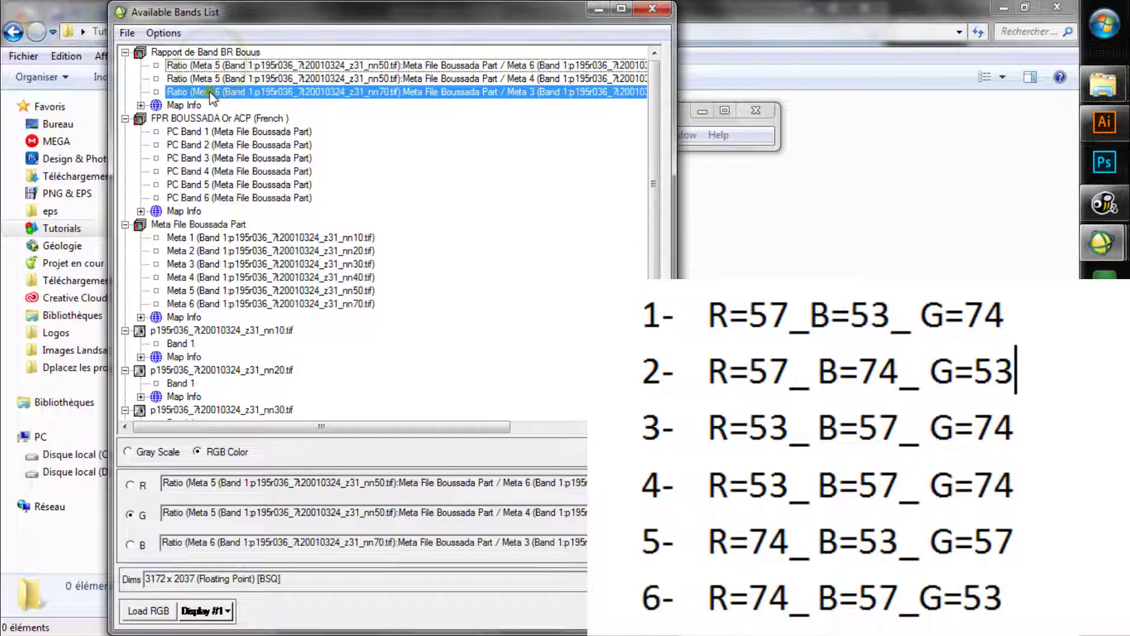
{"action": "left_click", "coordinate": [200, 79]}
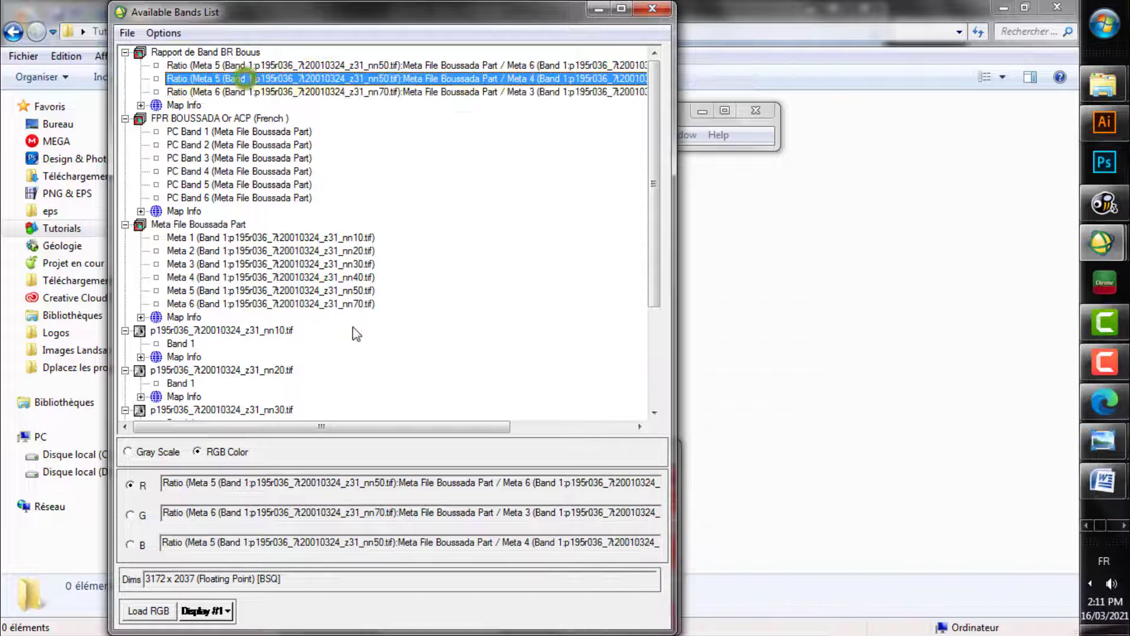
{"action": "left_click", "coordinate": [148, 611]}
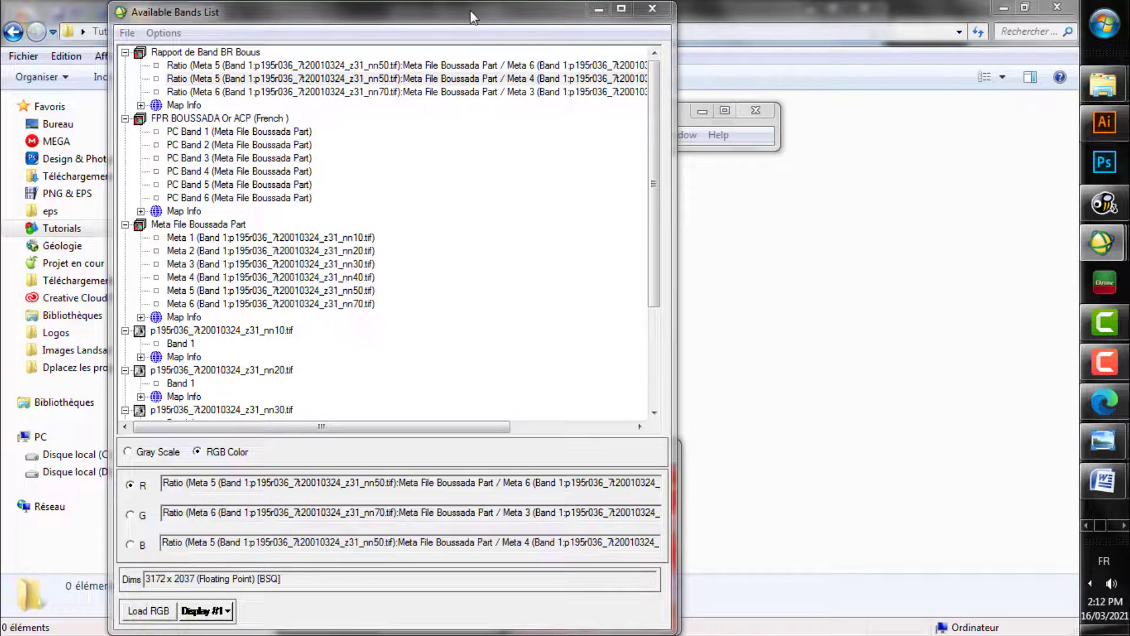
{"action": "left_click_drag", "start_coordinate": [471, 16], "coordinate": [213, 23]}
{"action": "left_click", "coordinate": [453, 302]}
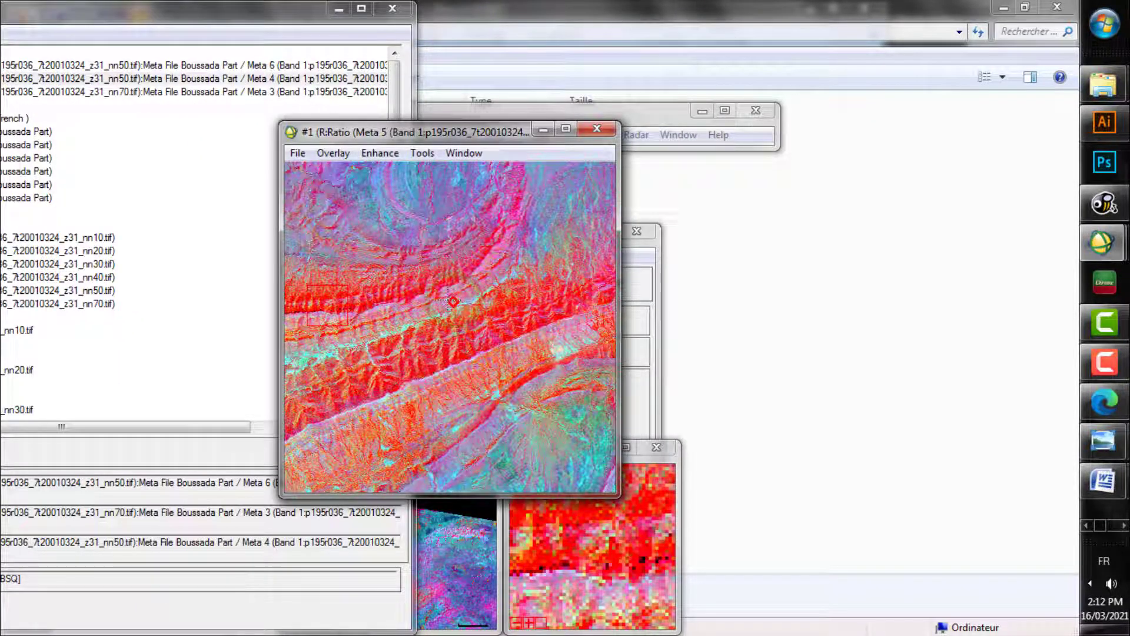
Export the reordered ratio composite's full scene as a JPEG in the Résultat folder, named "enter the name of the other combinations.".
{"action": "left_click", "coordinate": [297, 153]}
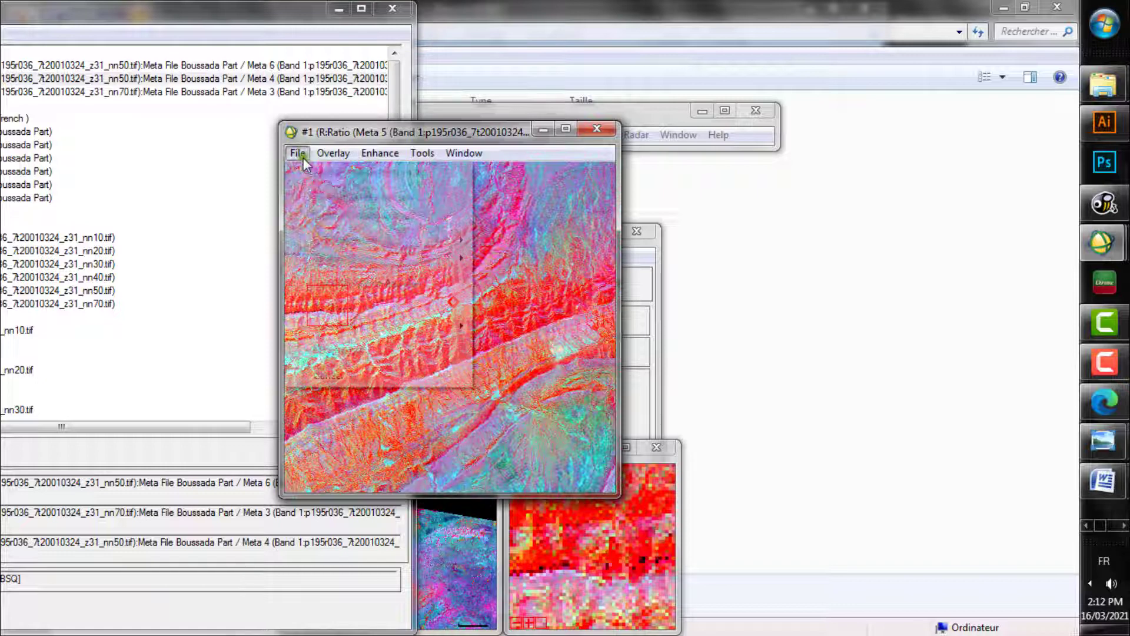
{"action": "left_click", "coordinate": [400, 241]}
{"action": "left_click", "coordinate": [556, 260]}
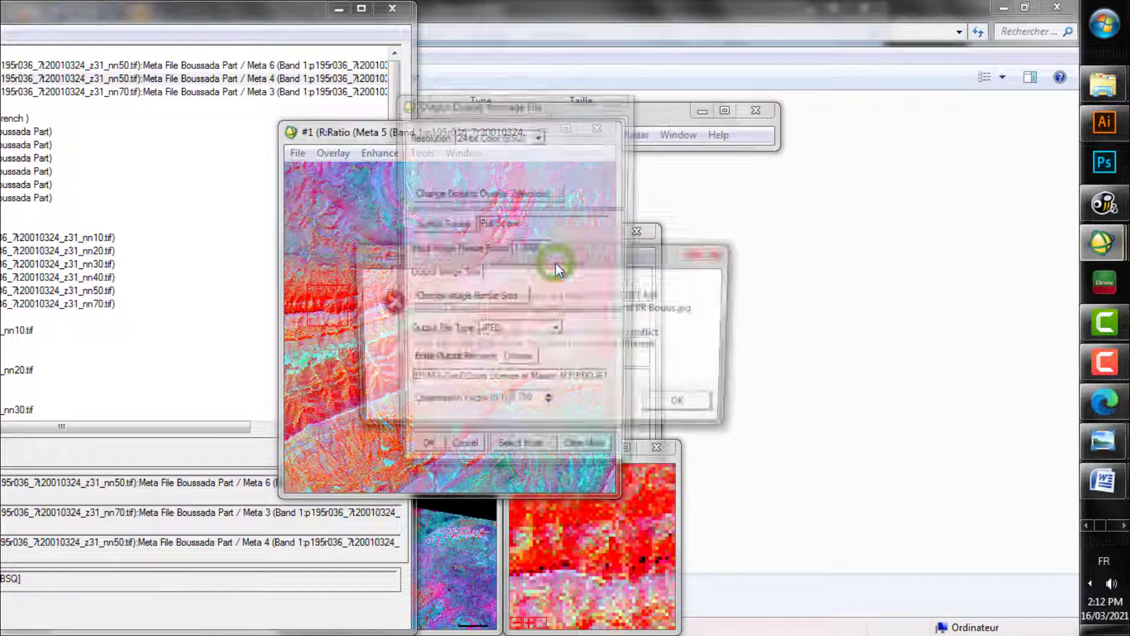
{"action": "left_click", "coordinate": [683, 406]}
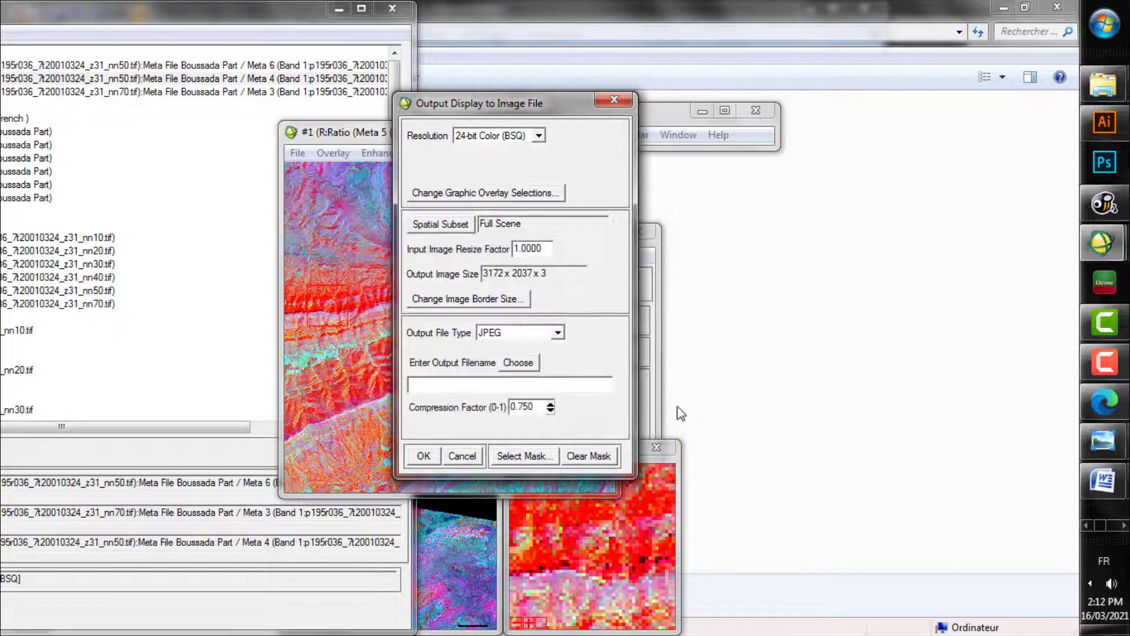
{"action": "left_click", "coordinate": [521, 363]}
{"action": "type", "text": "enter the na"}
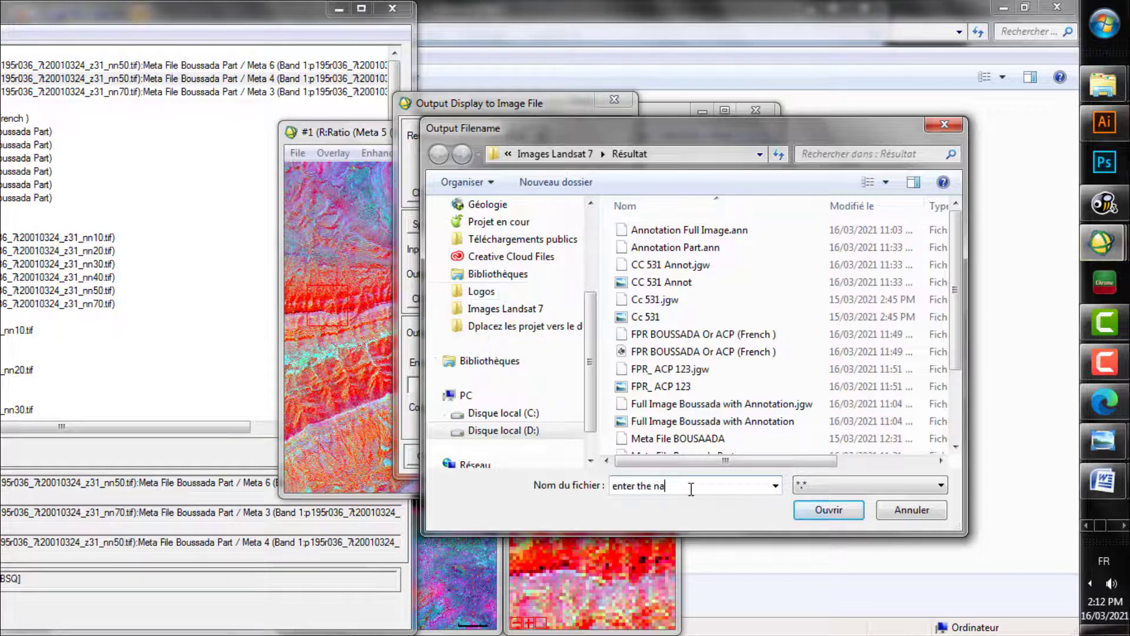
{"action": "type", "text": "me of the other combinations."}
{"action": "key", "text": "ctrl+a"}
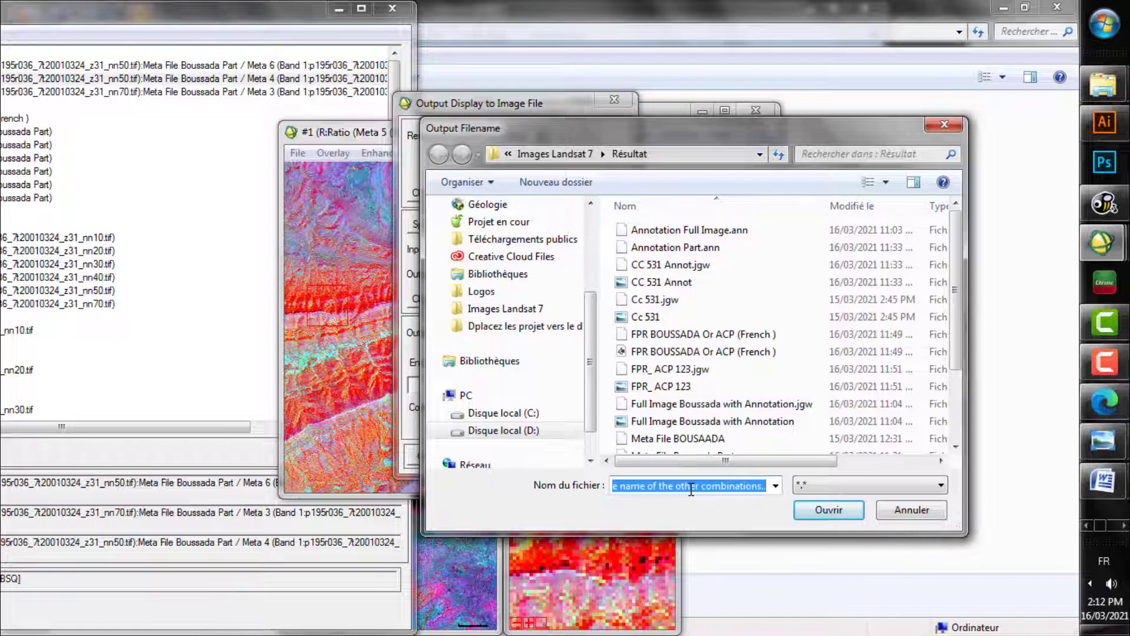
{"action": "left_click", "coordinate": [829, 509]}
{"action": "left_click", "coordinate": [427, 457]}
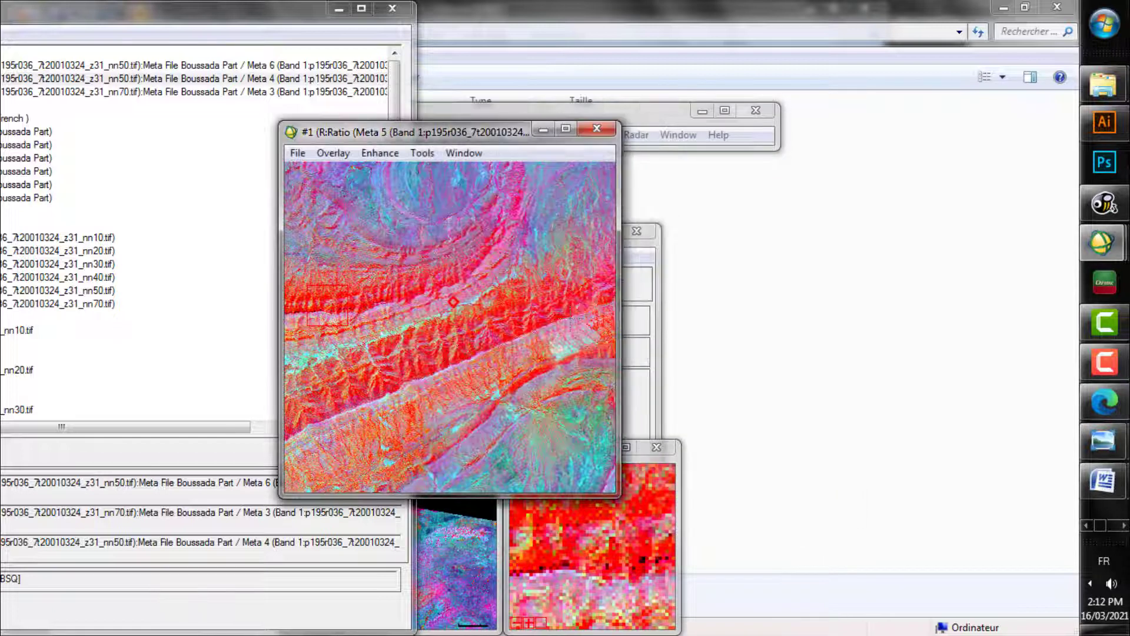